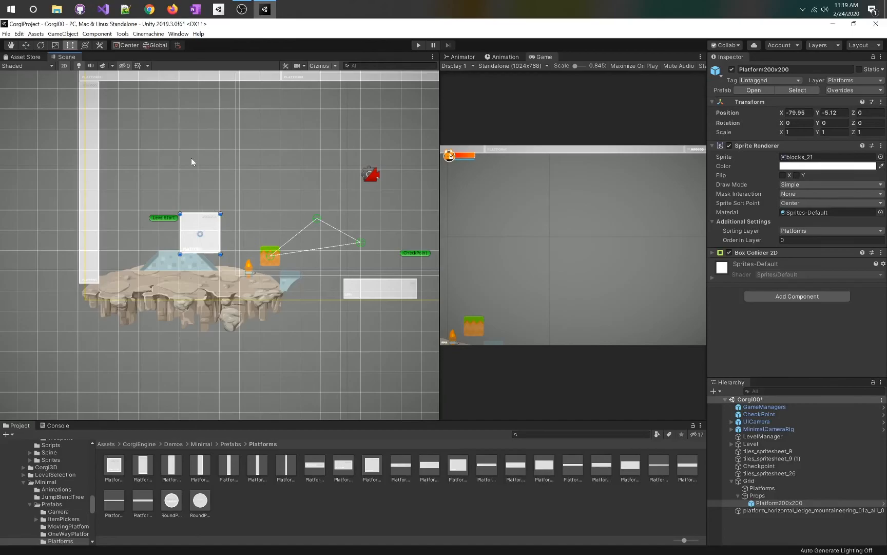
Step: Move the Platform200x200 block up into the corner between the tall wall and the ceiling, at about X -83.93, Y 1.24
{"action": "left_click_drag", "start_coordinate": [194, 224], "coordinate": [114, 95]}
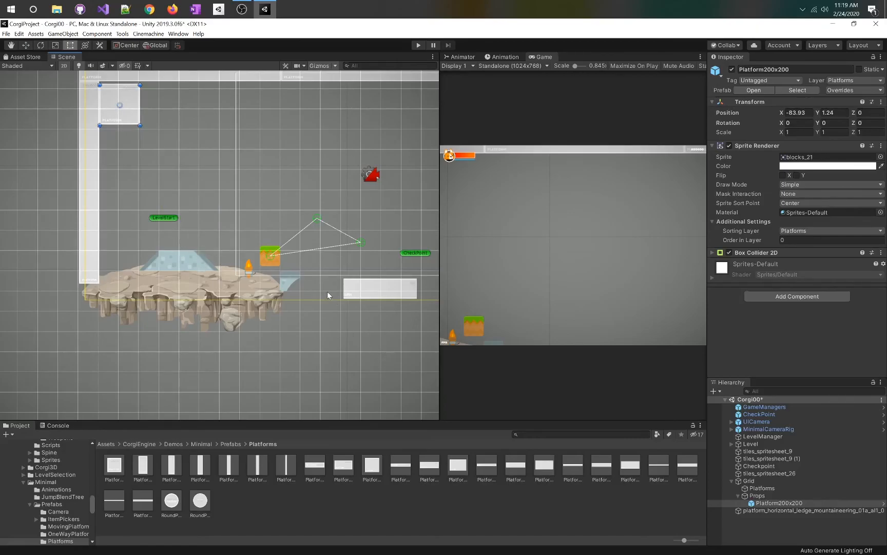
Step: Create an empty game object and place it just above the small white floating platform, at about X -71.12, Y -7.07
{"action": "left_click", "coordinate": [98, 33]}
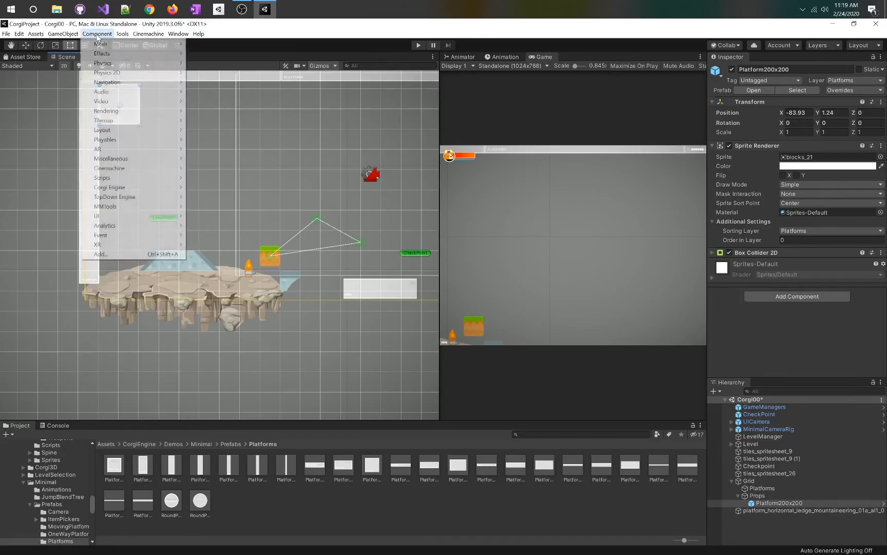
{"action": "mouse_move", "coordinate": [120, 37]}
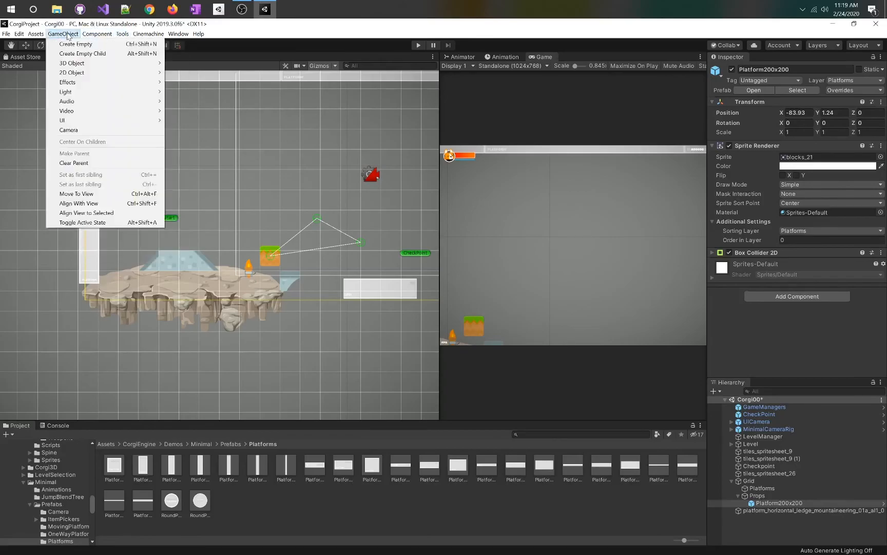
{"action": "left_click", "coordinate": [72, 41]}
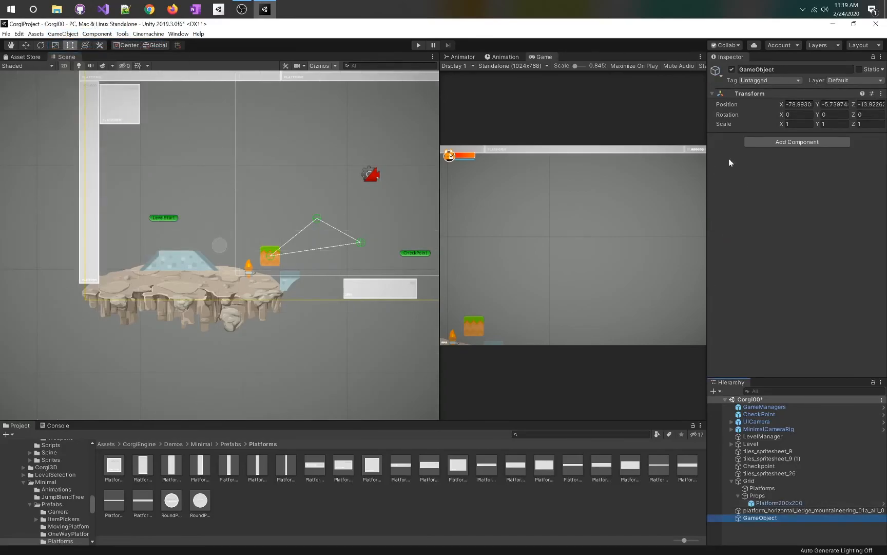
{"action": "key", "text": "w"}
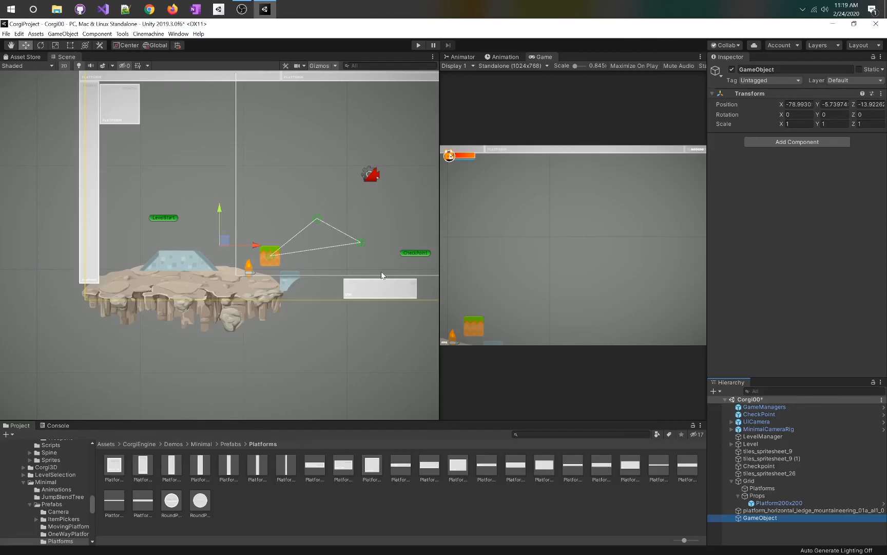
{"action": "left_click_drag", "start_coordinate": [224, 241], "coordinate": [394, 269]}
Step: Rename the new empty game object as MyAI
{"action": "left_click", "coordinate": [757, 69]}
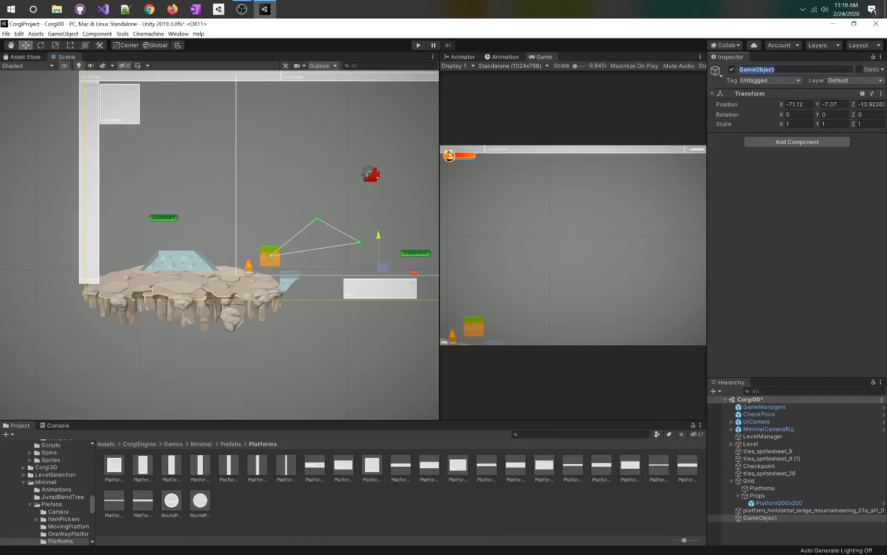
{"action": "type", "text": "E"}
{"action": "type", "text": "MyAI"}
{"action": "key", "text": "Return"}
Step: Add a Character component to MyAI and autobuild it as an AI character
{"action": "left_click", "coordinate": [791, 141]}
{"action": "type", "text": "chara"}
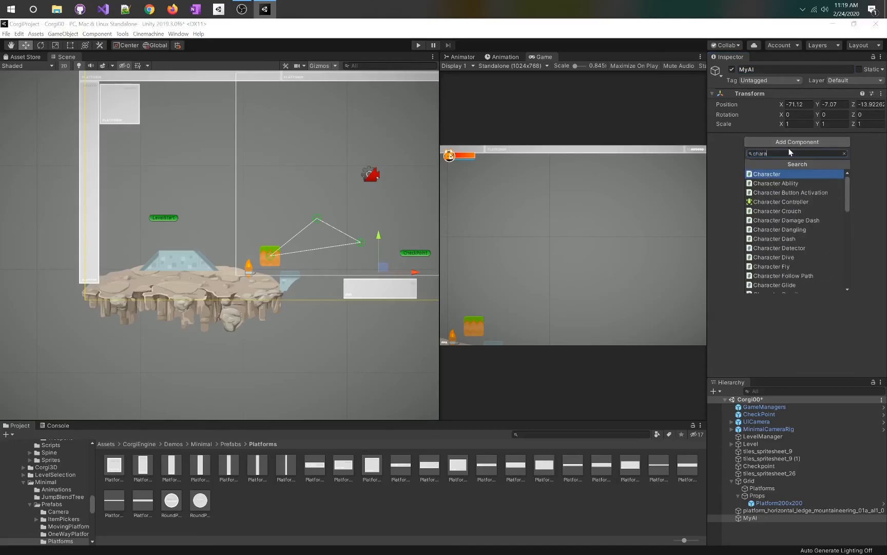
{"action": "left_click", "coordinate": [804, 177]}
{"action": "scroll", "coordinate": [732, 251], "scroll_direction": "down", "scroll_amount": 2}
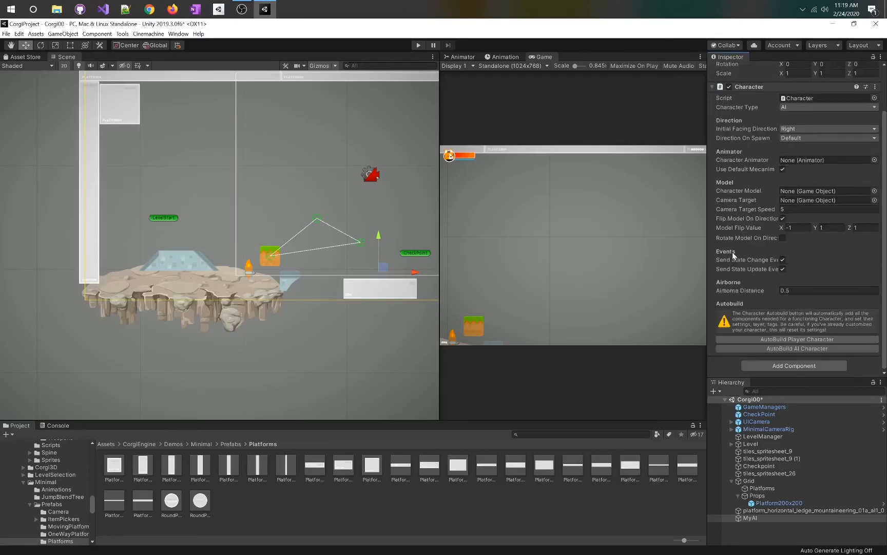
{"action": "left_click", "coordinate": [779, 350]}
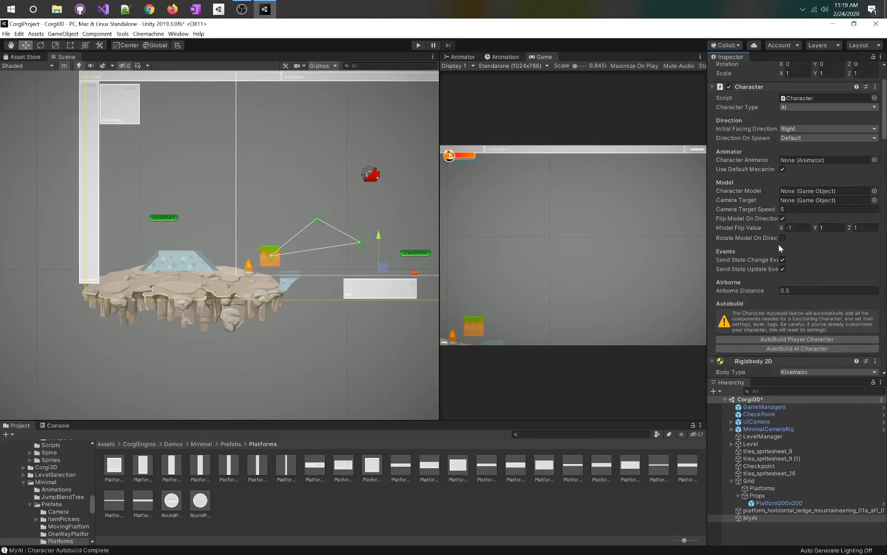
Step: Review the components the autobuild added to MyAI, collapsing Character, Rigidbody 2D and Corgi Controller
{"action": "scroll", "coordinate": [781, 207], "scroll_direction": "down", "scroll_amount": 5}
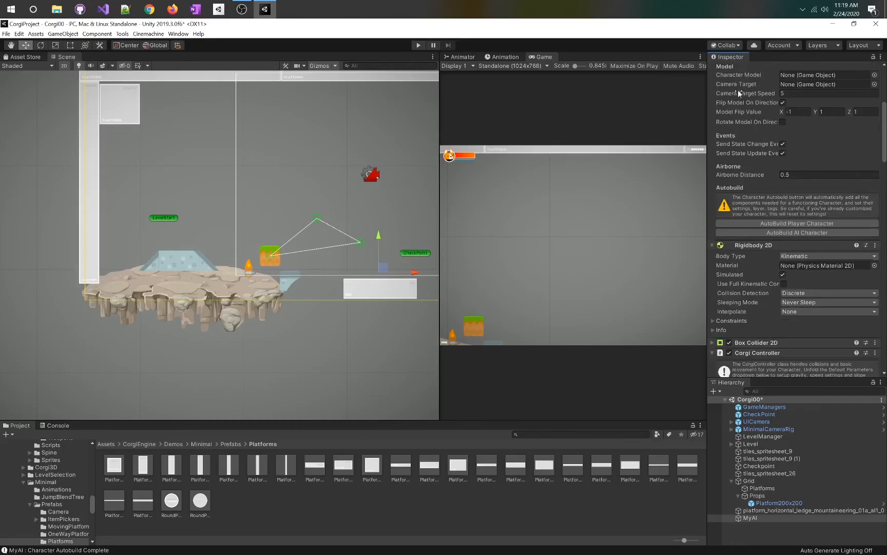
{"action": "scroll", "coordinate": [730, 71], "scroll_direction": "up", "scroll_amount": 7}
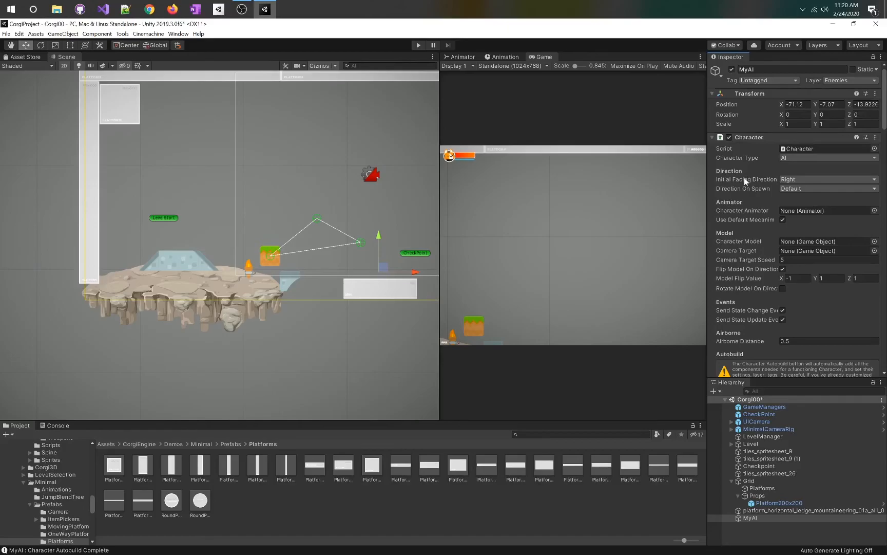
{"action": "scroll", "coordinate": [770, 220], "scroll_direction": "down", "scroll_amount": 15}
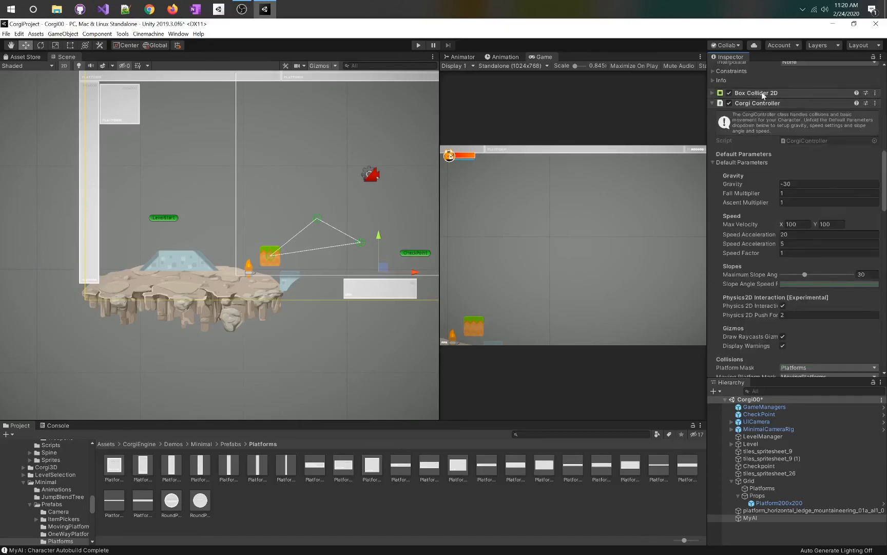
{"action": "left_click", "coordinate": [713, 103]}
{"action": "left_click", "coordinate": [713, 103]}
{"action": "scroll", "coordinate": [750, 232], "scroll_direction": "up", "scroll_amount": 5}
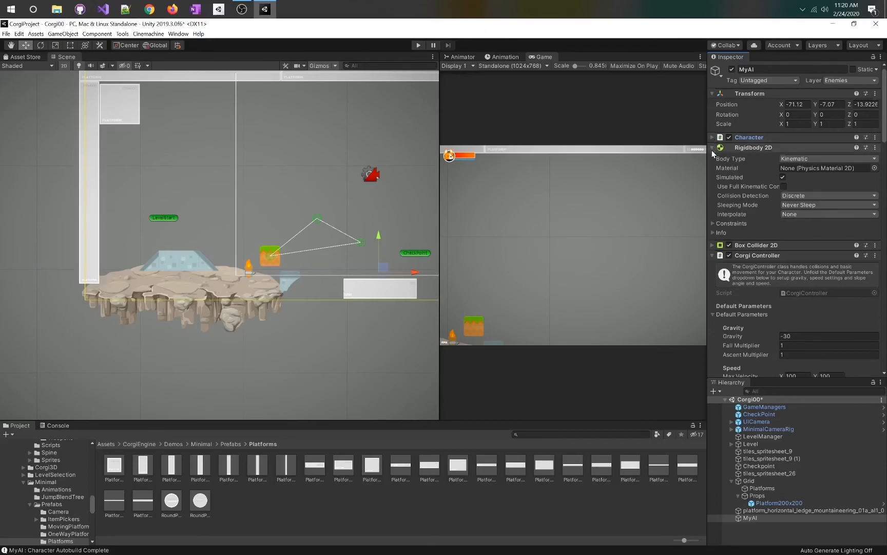
{"action": "left_click", "coordinate": [712, 147]}
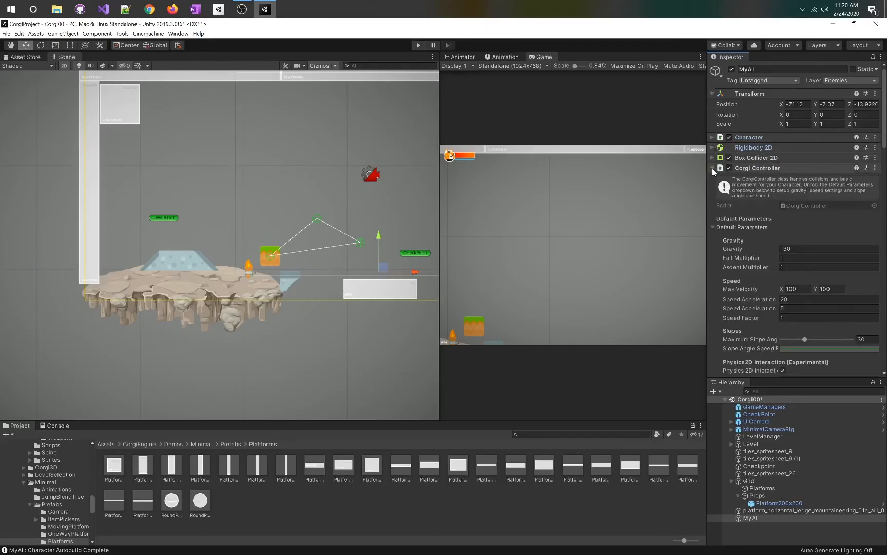
{"action": "left_click", "coordinate": [712, 168]}
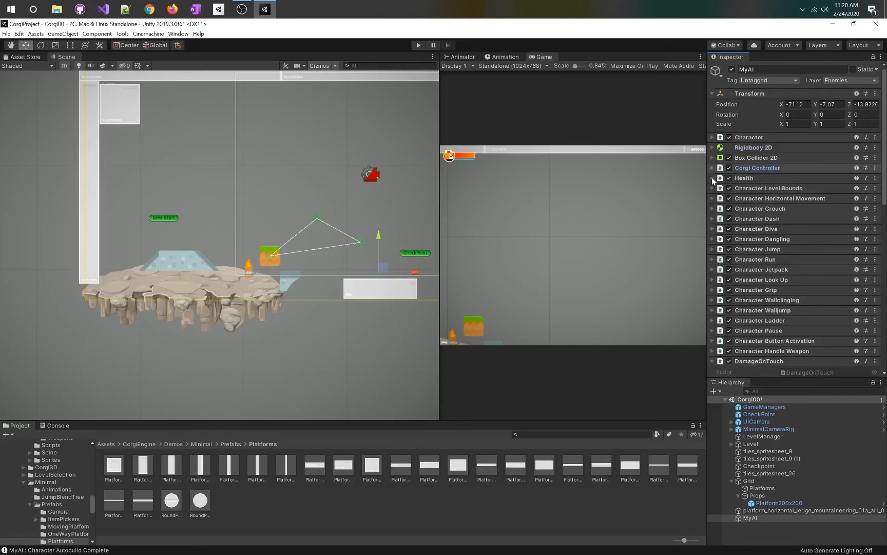
{"action": "scroll", "coordinate": [797, 202], "scroll_direction": "down", "scroll_amount": 10}
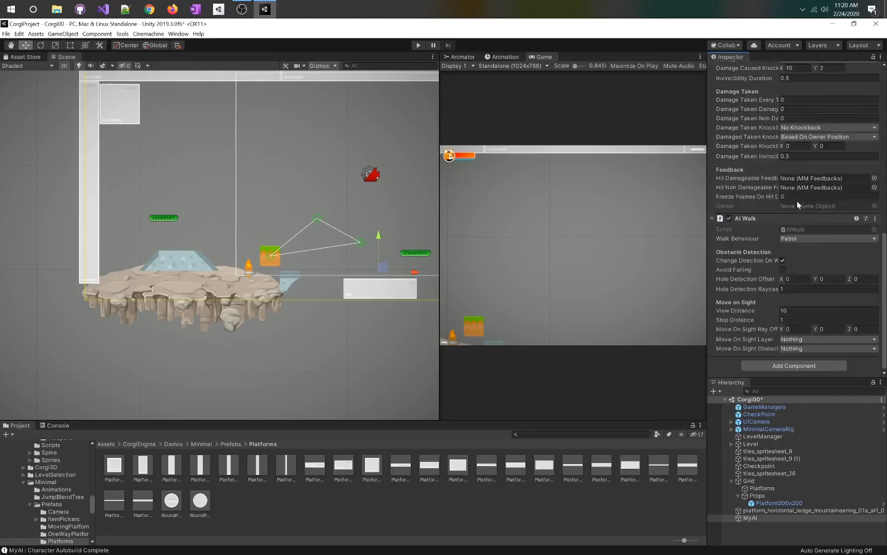
{"action": "scroll", "coordinate": [797, 201], "scroll_direction": "down", "scroll_amount": 5}
{"action": "scroll", "coordinate": [797, 201], "scroll_direction": "up", "scroll_amount": 15}
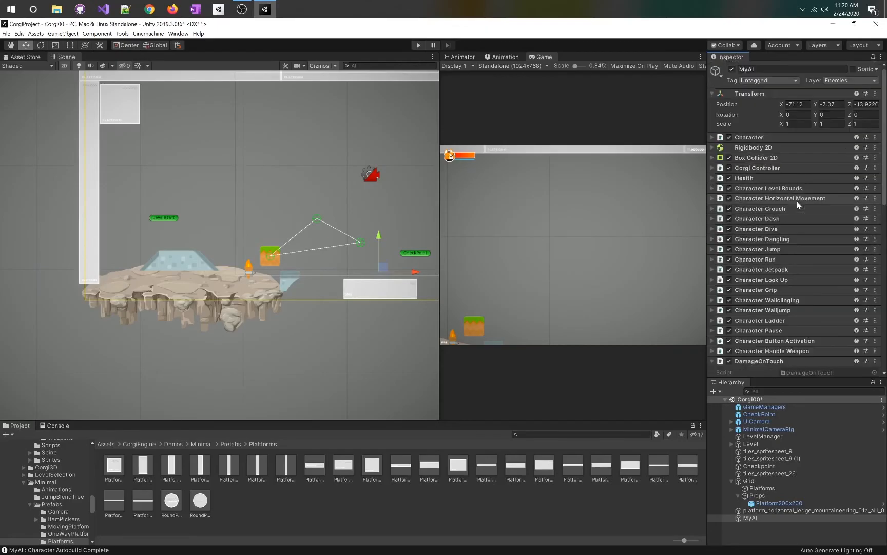
{"action": "scroll", "coordinate": [812, 176], "scroll_direction": "down", "scroll_amount": 15}
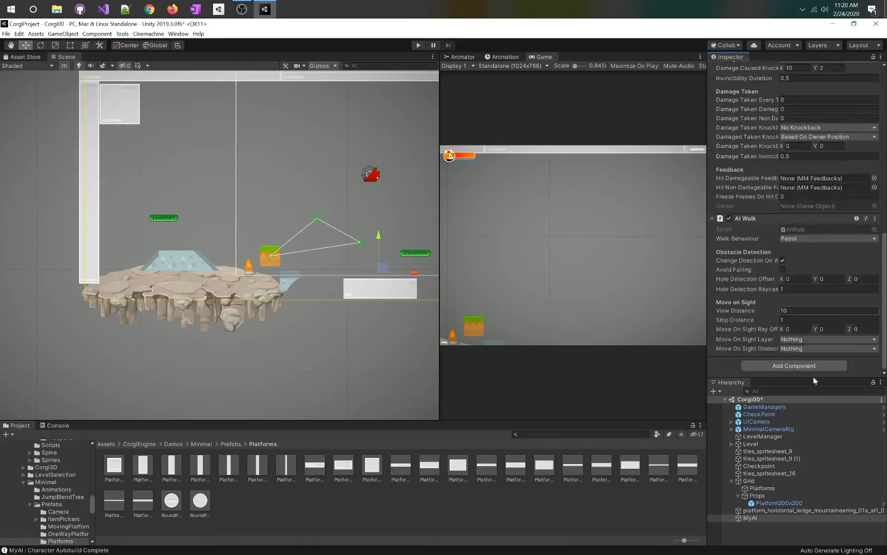
Step: Add a Sprite Renderer component to MyAI
{"action": "left_click", "coordinate": [805, 368]}
{"action": "type", "text": "sprite"}
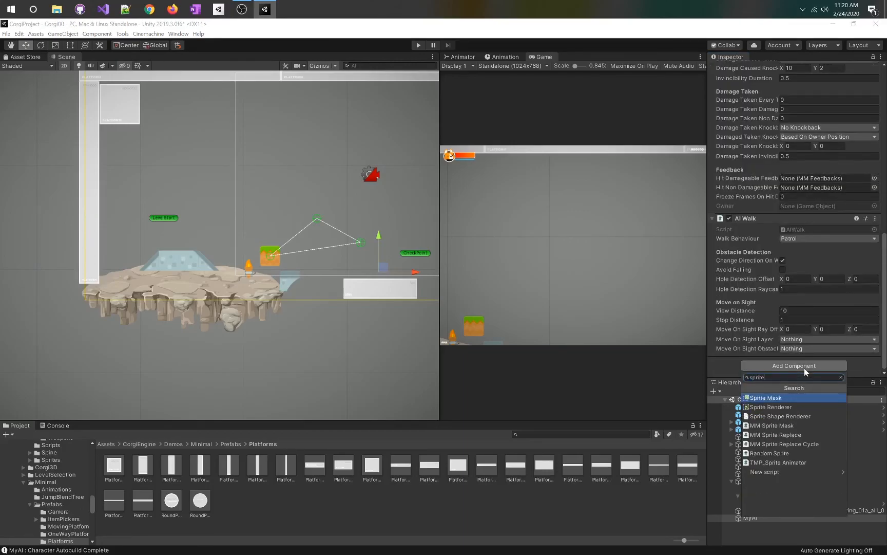
{"action": "left_click", "coordinate": [783, 407]}
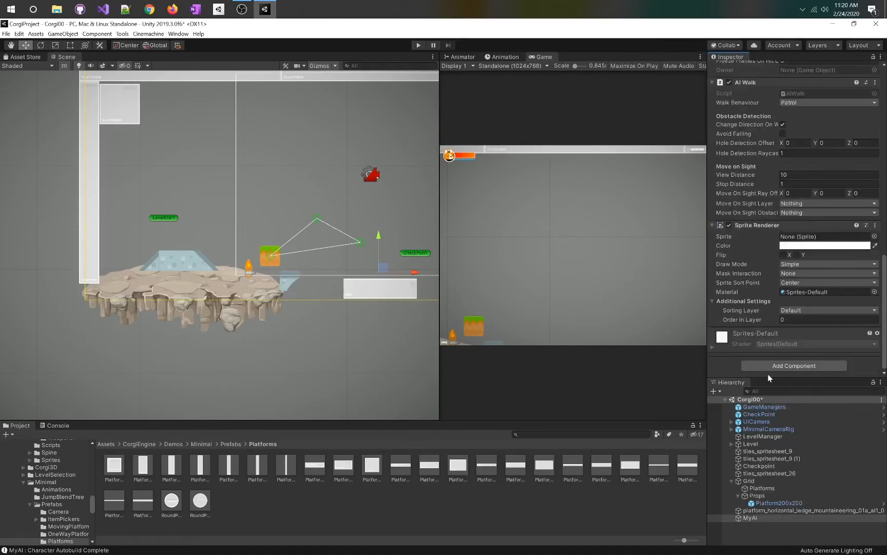
Step: Switch to File Explorer and open the Enemies folder in the Base pack of platformer-art-complete-pack-0, with Unity's project folders left uncovered
{"action": "left_click", "coordinate": [60, 10]}
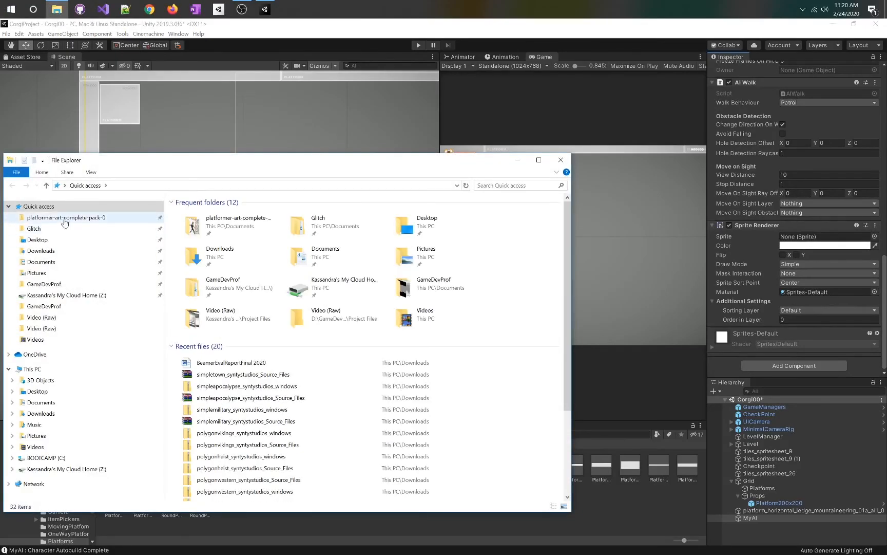
{"action": "left_click", "coordinate": [64, 220]}
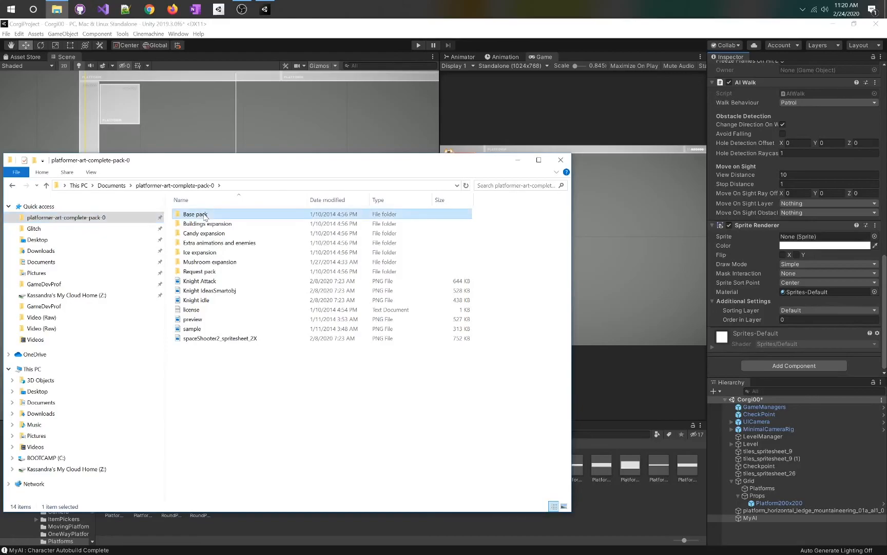
{"action": "double_click", "coordinate": [204, 215]}
{"action": "double_click", "coordinate": [200, 214]}
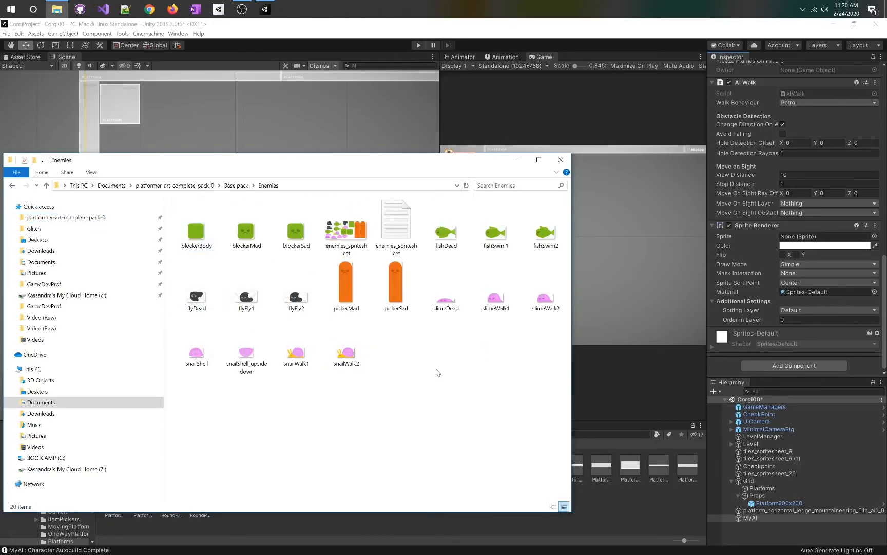
{"action": "left_click", "coordinate": [504, 296]}
{"action": "left_click_drag", "start_coordinate": [314, 166], "coordinate": [609, 176]}
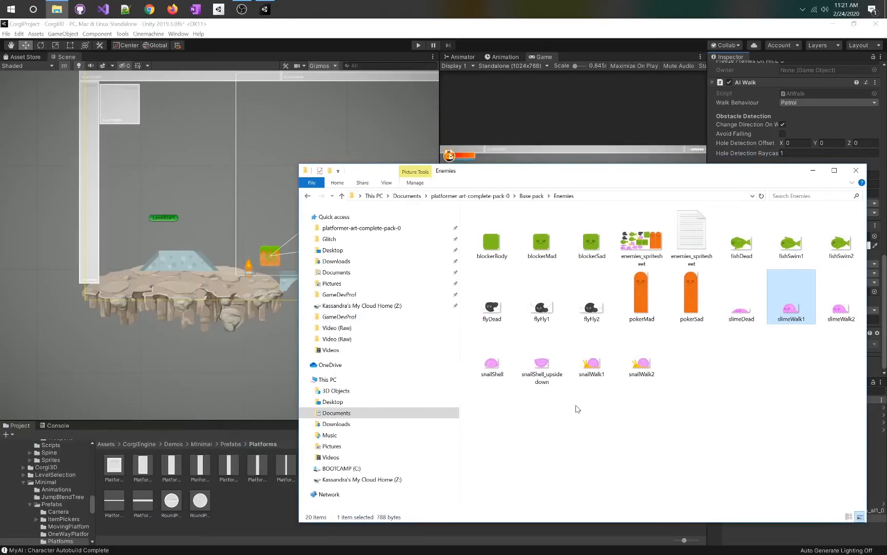
Step: Import the slimeDead, slimeWalk1 and slimeWalk2 images into the Unity project's _Textures folder
{"action": "left_click", "coordinate": [739, 311]}
{"action": "left_click", "coordinate": [826, 315], "text": "shift"}
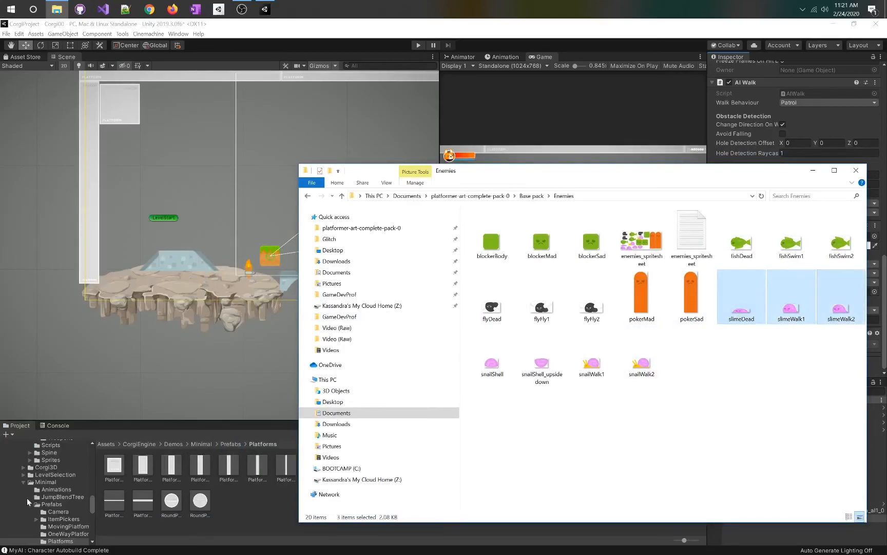
{"action": "left_click", "coordinate": [90, 504]}
{"action": "left_click_drag", "start_coordinate": [91, 503], "coordinate": [86, 450]}
{"action": "left_click", "coordinate": [32, 508]}
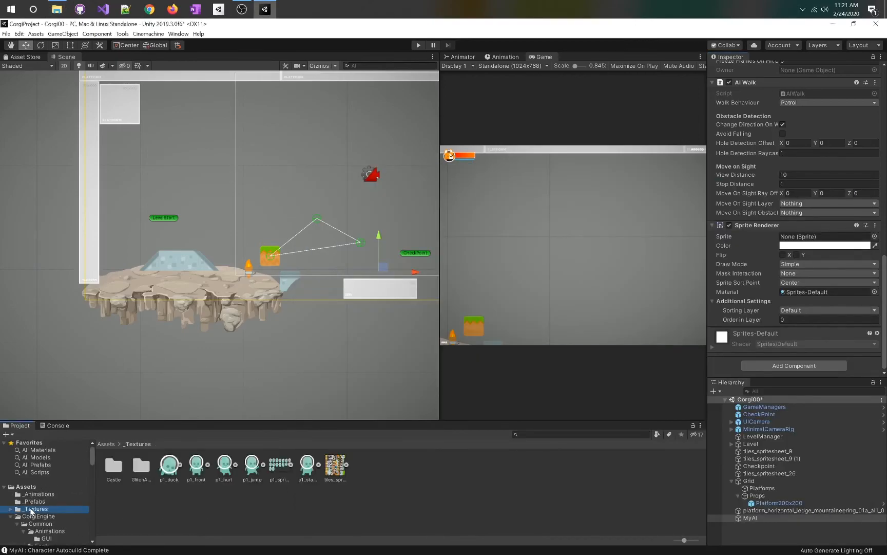
{"action": "key", "text": "super+Tab"}
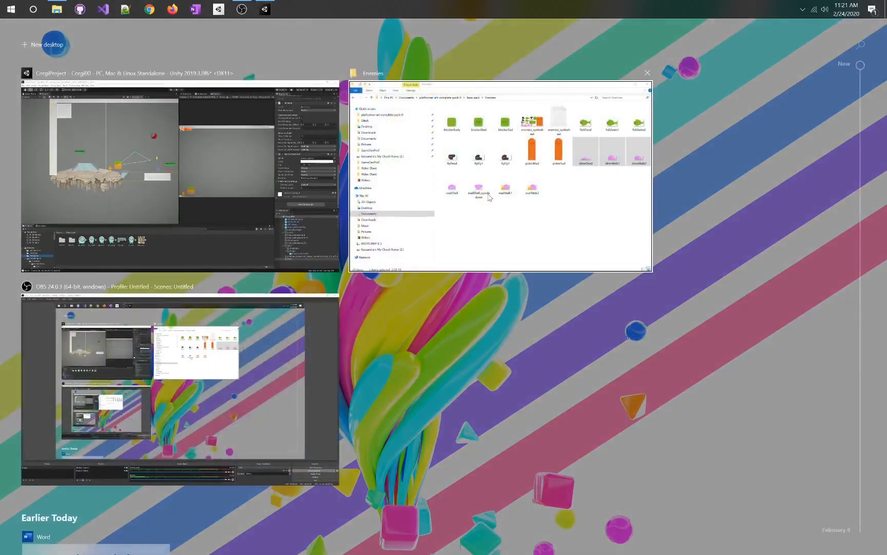
{"action": "left_click", "coordinate": [513, 205]}
{"action": "left_click_drag", "start_coordinate": [723, 310], "coordinate": [153, 502]}
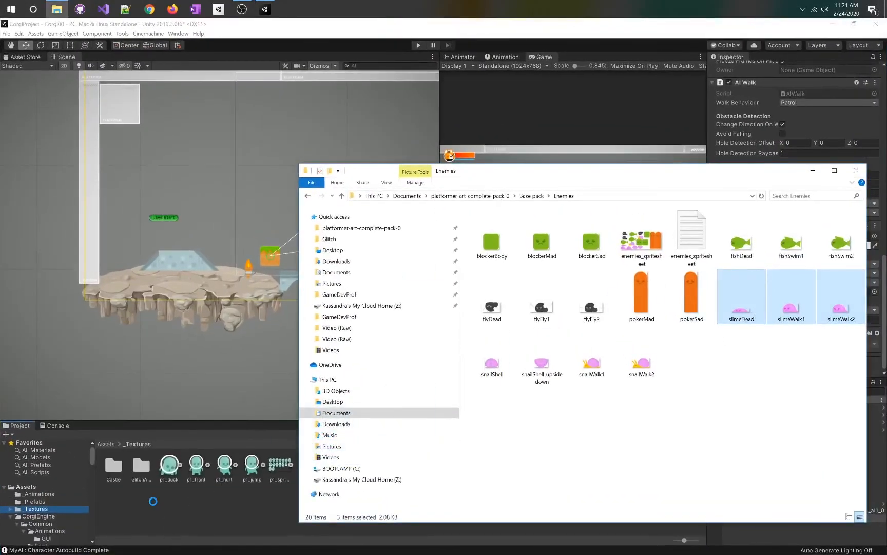
Step: Return to Unity and assign the slimeWalk1 sprite to MyAI's Sprite Renderer
{"action": "left_click", "coordinate": [405, 35]}
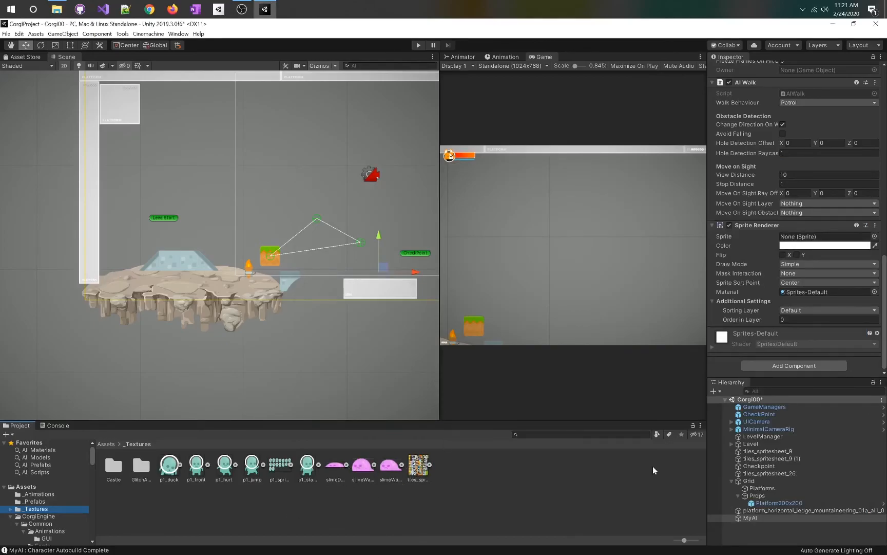
{"action": "left_click_drag", "start_coordinate": [362, 465], "coordinate": [799, 236]}
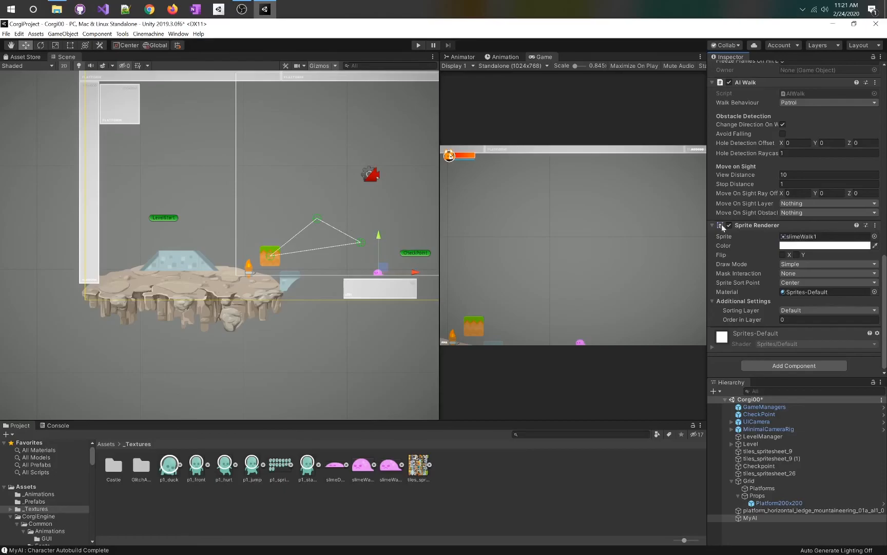
Step: Examine MyAI's DamageOnTouch and AI Walk settings, leaving DamageOnTouch collapsed
{"action": "scroll", "coordinate": [736, 263], "scroll_direction": "up", "scroll_amount": 10}
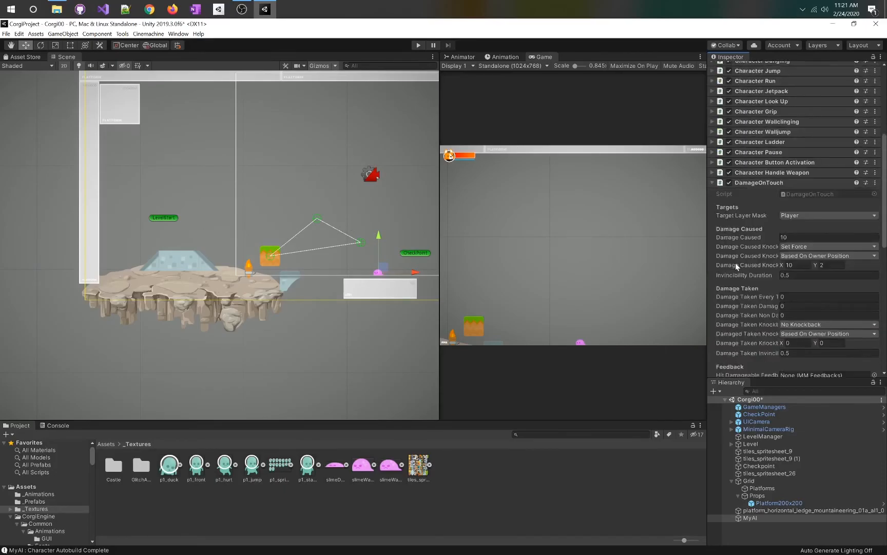
{"action": "left_click", "coordinate": [712, 183]}
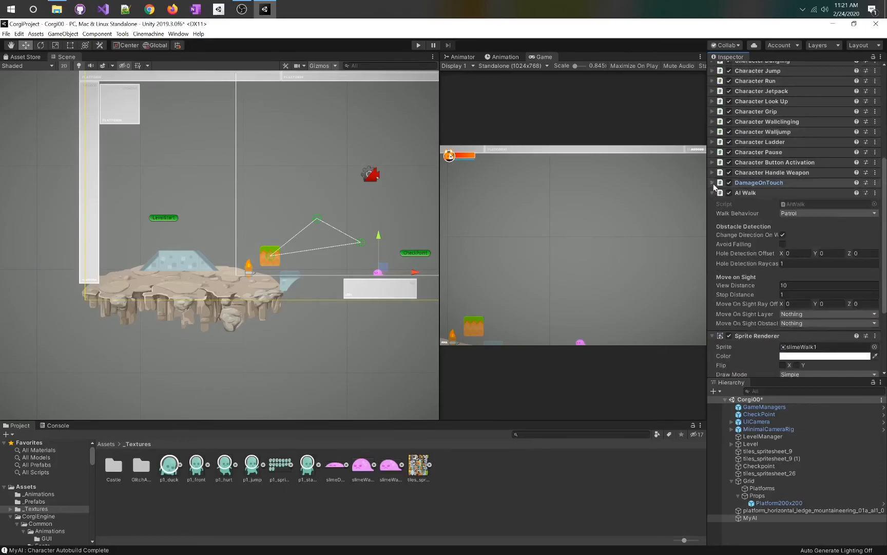
{"action": "left_click", "coordinate": [714, 184]}
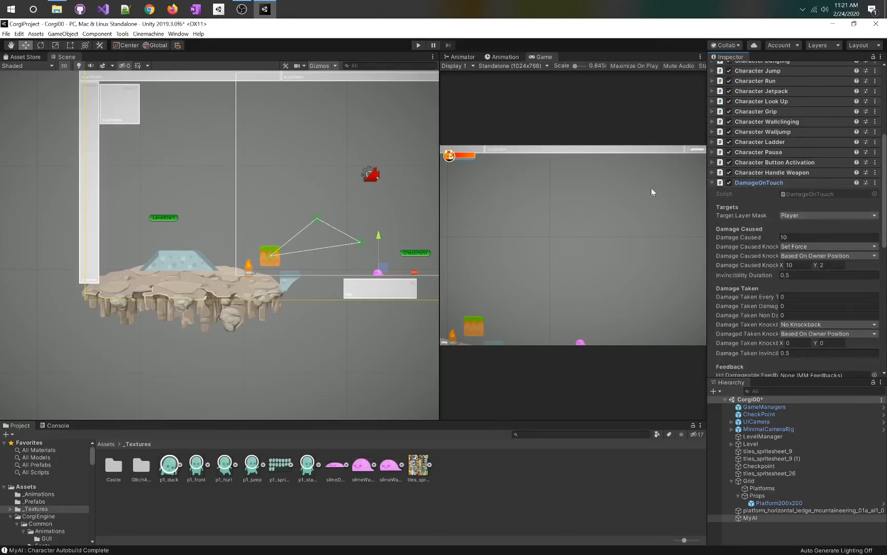
{"action": "left_click", "coordinate": [712, 183]}
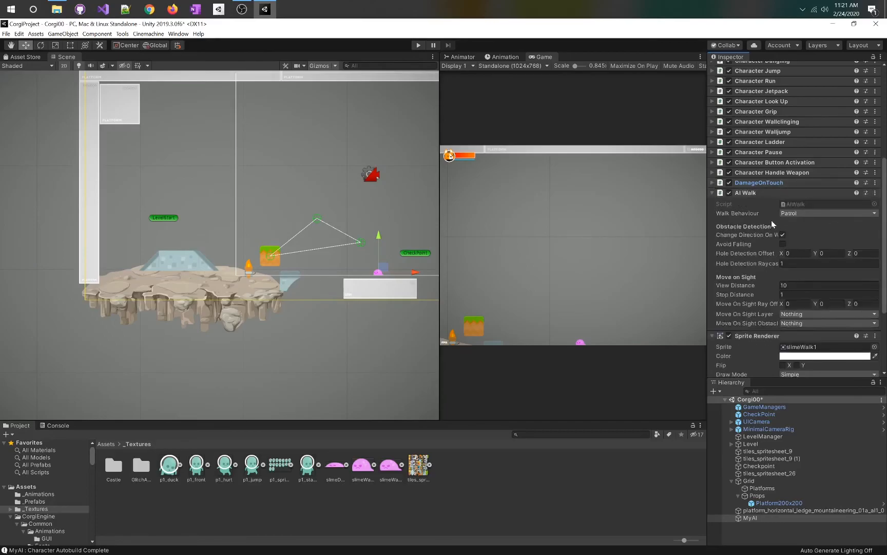
{"action": "scroll", "coordinate": [771, 220], "scroll_direction": "down", "scroll_amount": 4}
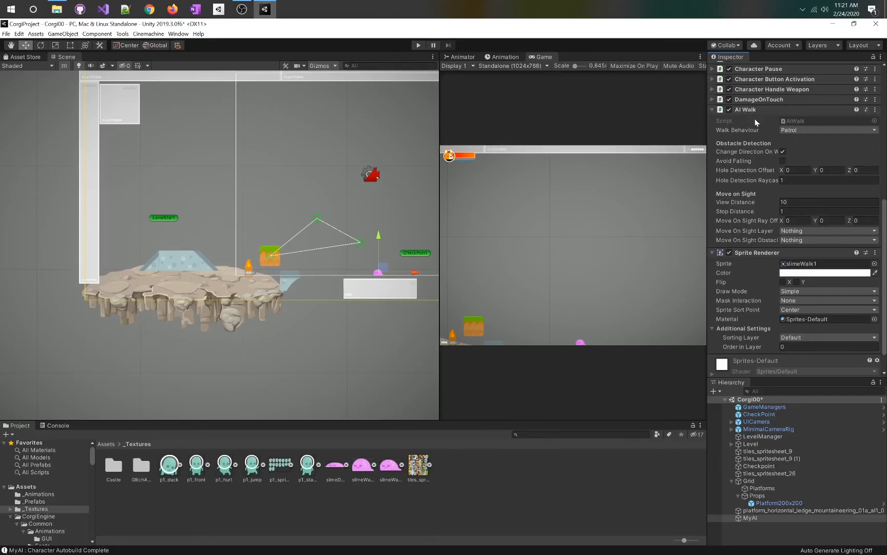
Step: Check the AI Walk behaviour options, keeping Patrol, and move MyAI above the rocky ledge beside the torch
{"action": "left_click", "coordinate": [800, 130]}
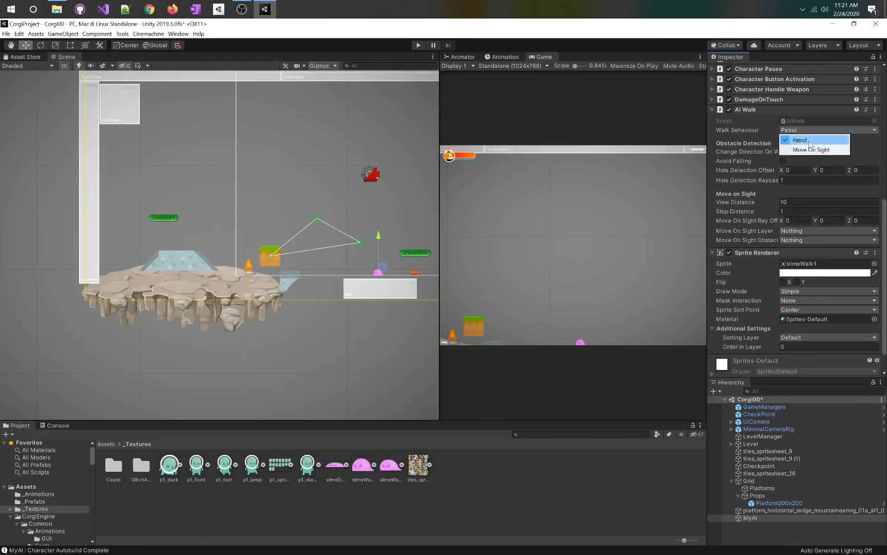
{"action": "left_click", "coordinate": [815, 129]}
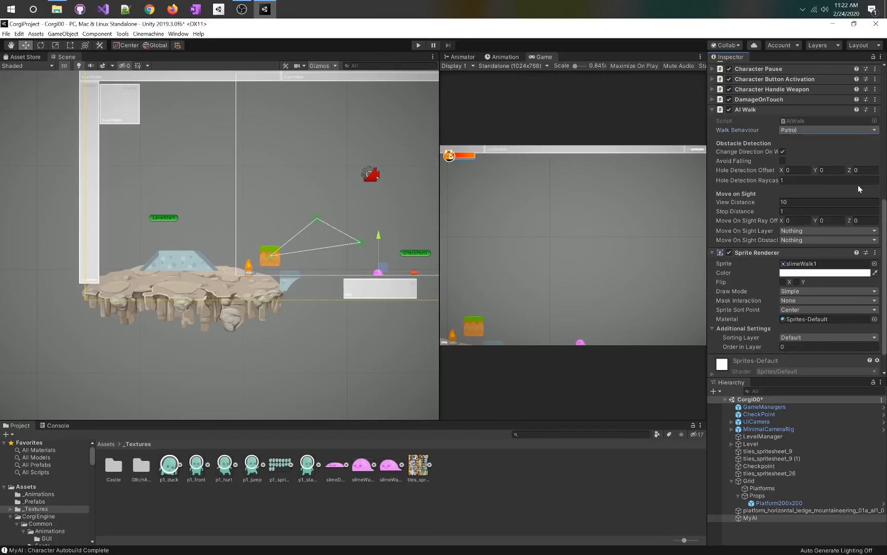
{"action": "left_click", "coordinate": [415, 47]}
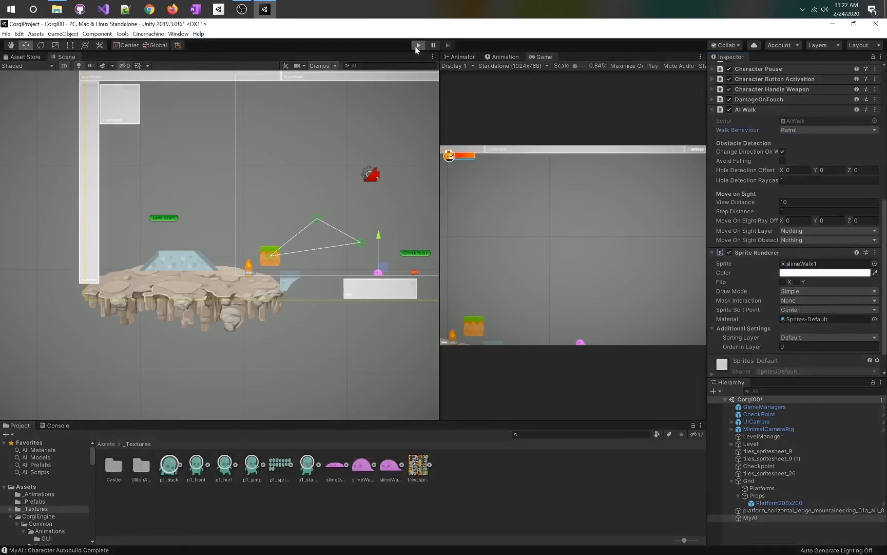
{"action": "left_click", "coordinate": [418, 46]}
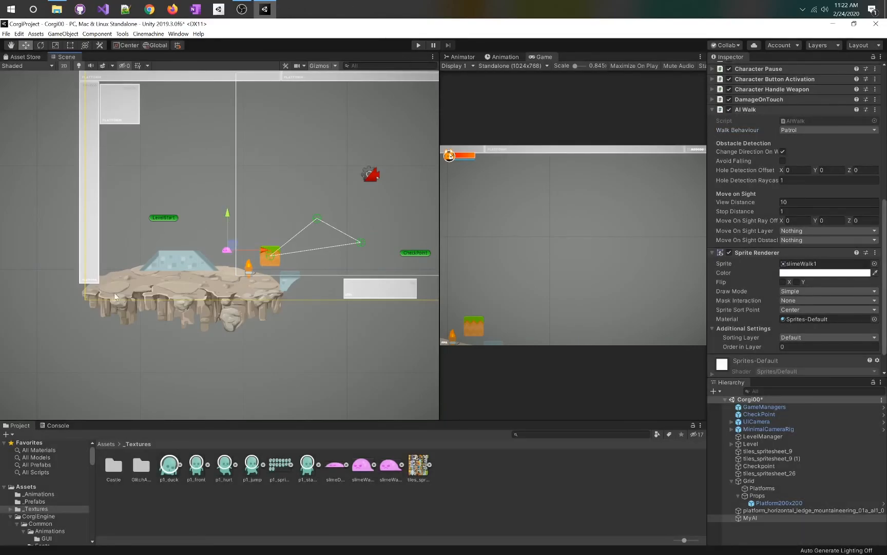
Step: Play-test MyAI on the rocky ledge, checking its position and layer, and stop the game
{"action": "left_click", "coordinate": [420, 45]}
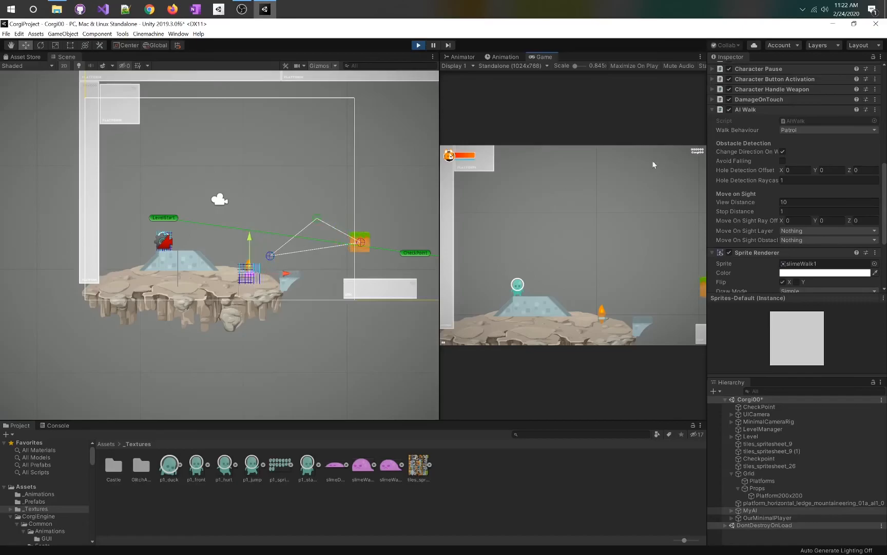
{"action": "scroll", "coordinate": [829, 185], "scroll_direction": "up", "scroll_amount": 10}
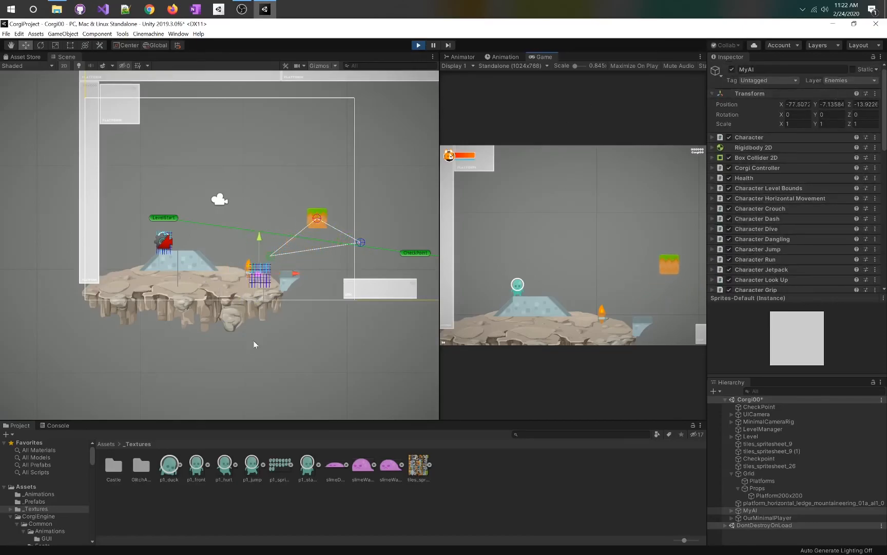
{"action": "left_click", "coordinate": [419, 45]}
Step: Set the layer of the rocky horizontal ledge platform to Background
{"action": "left_click", "coordinate": [182, 291]}
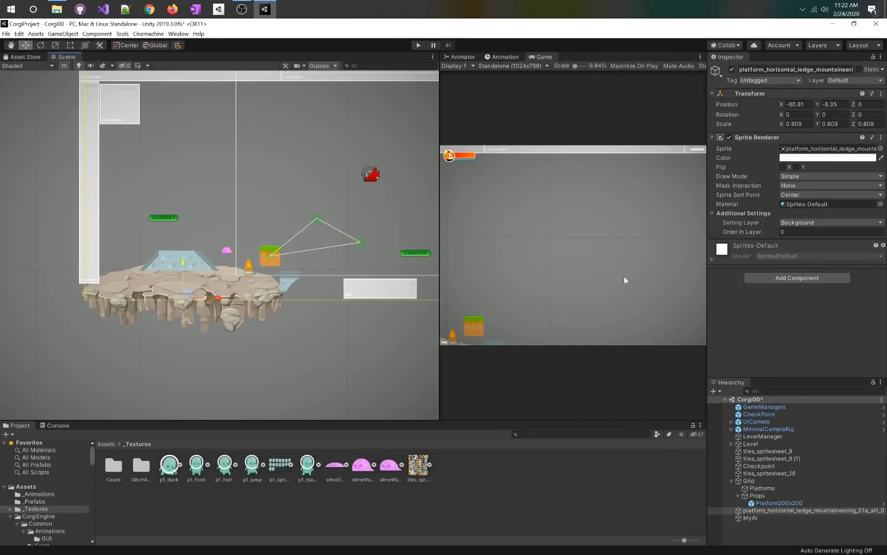
{"action": "left_click", "coordinate": [845, 79]}
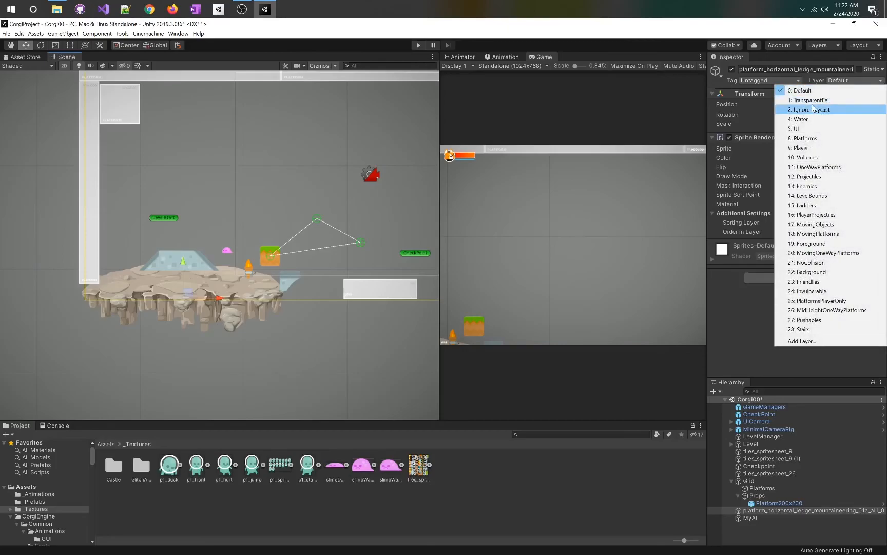
{"action": "left_click", "coordinate": [806, 272]}
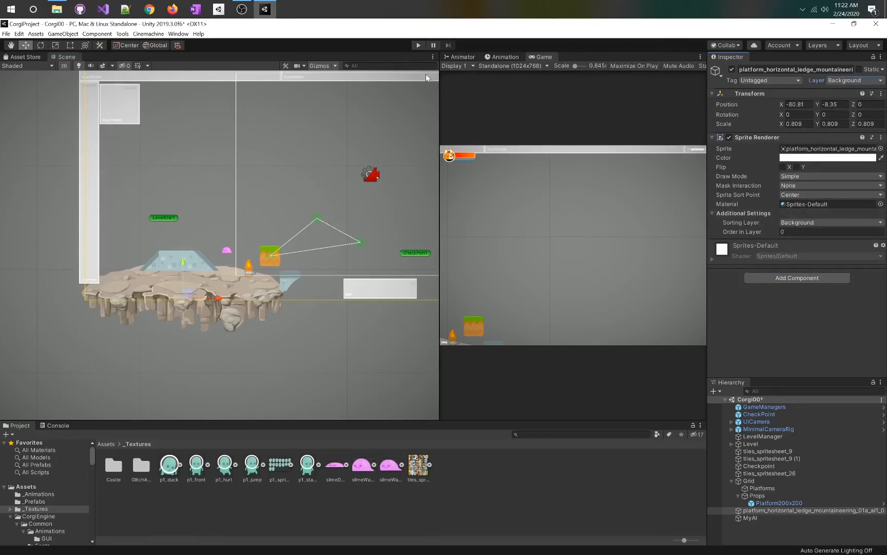
Step: Run the level and inspect MyAI's depth relative to the scenery with the scene view in 3D
{"action": "left_click", "coordinate": [418, 46]}
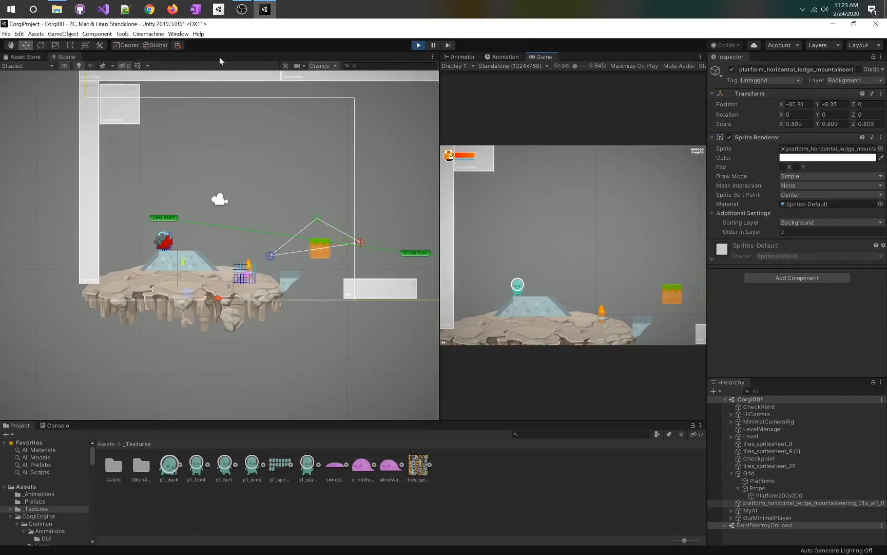
{"action": "left_click", "coordinate": [64, 67]}
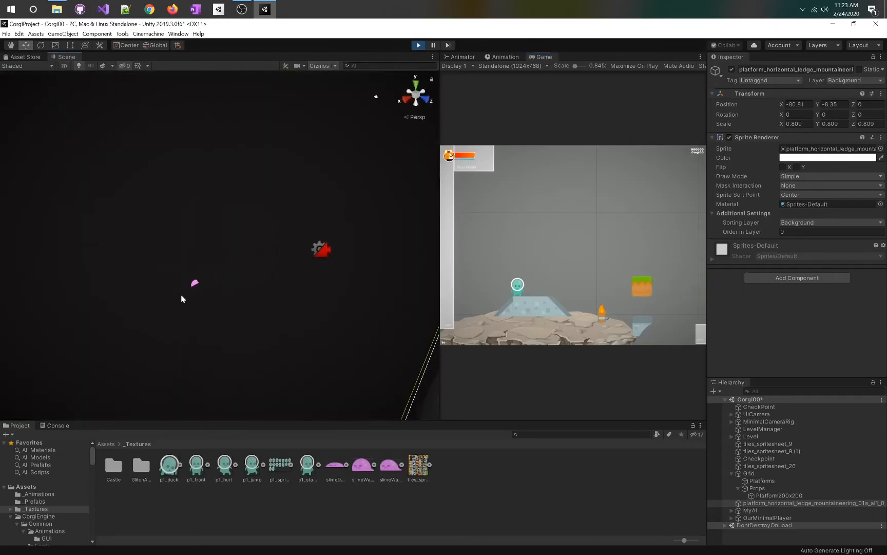
{"action": "left_click_drag", "start_coordinate": [176, 291], "coordinate": [274, 291]}
{"action": "key", "text": "super"}
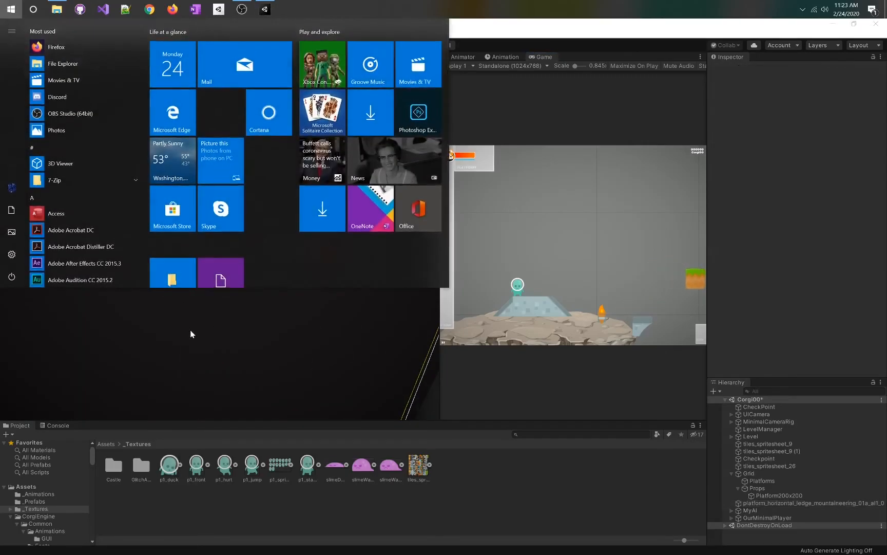
{"action": "left_click", "coordinate": [190, 330]}
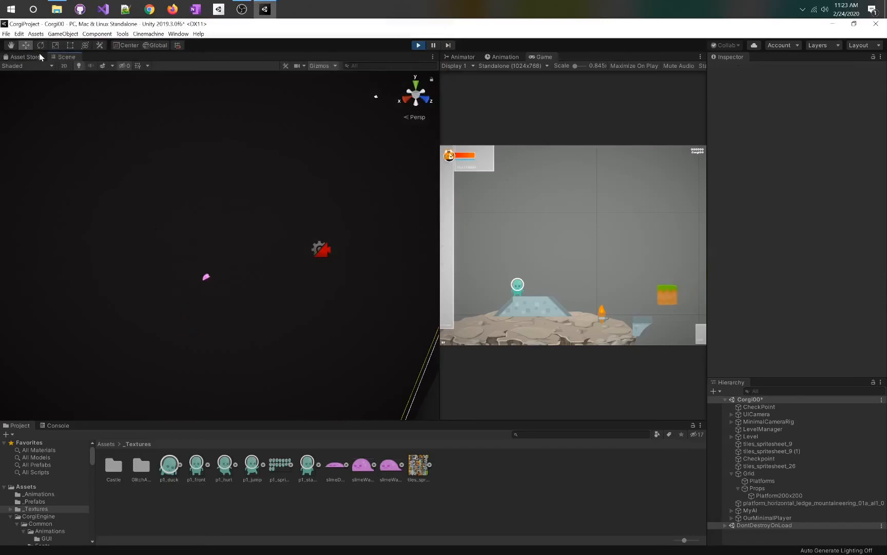
Step: Try a Z position of 0 on MyAI in the running game, and stop the game
{"action": "left_click", "coordinate": [750, 510]}
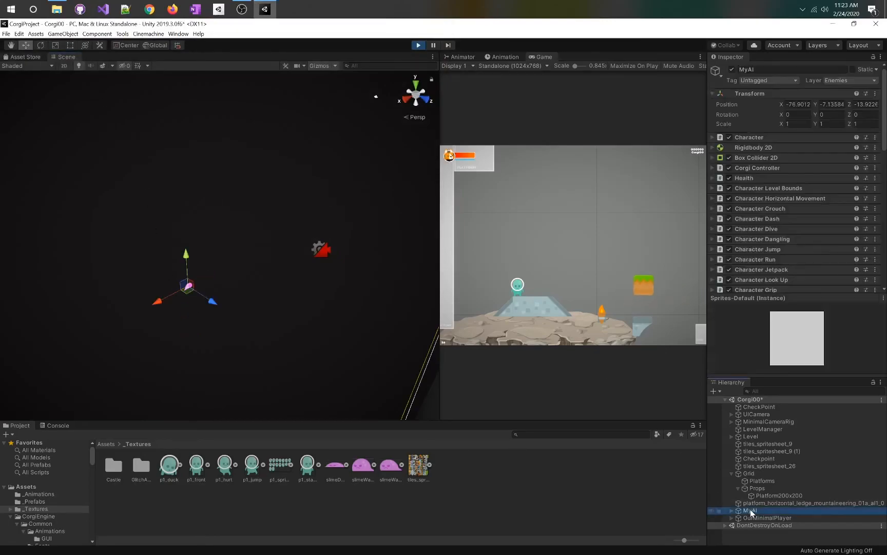
{"action": "left_click", "coordinate": [866, 105]}
{"action": "type", "text": "0"}
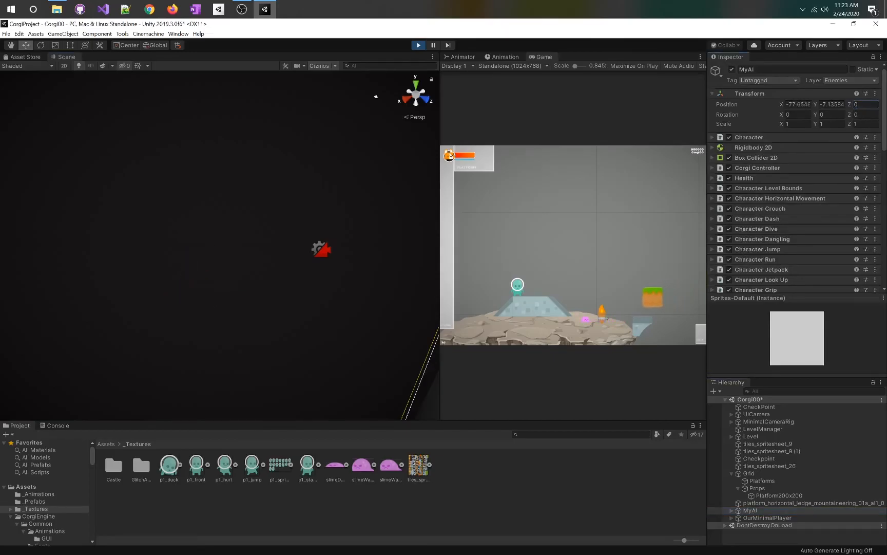
{"action": "left_click", "coordinate": [417, 45]}
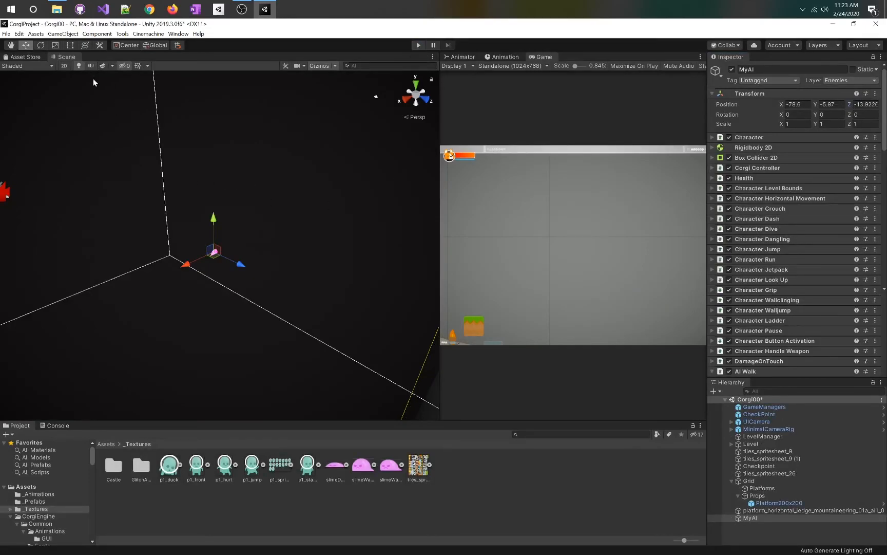
Step: With the scene view back in 2D, set MyAI's Z position to 0 and play-test the level
{"action": "left_click", "coordinate": [64, 66]}
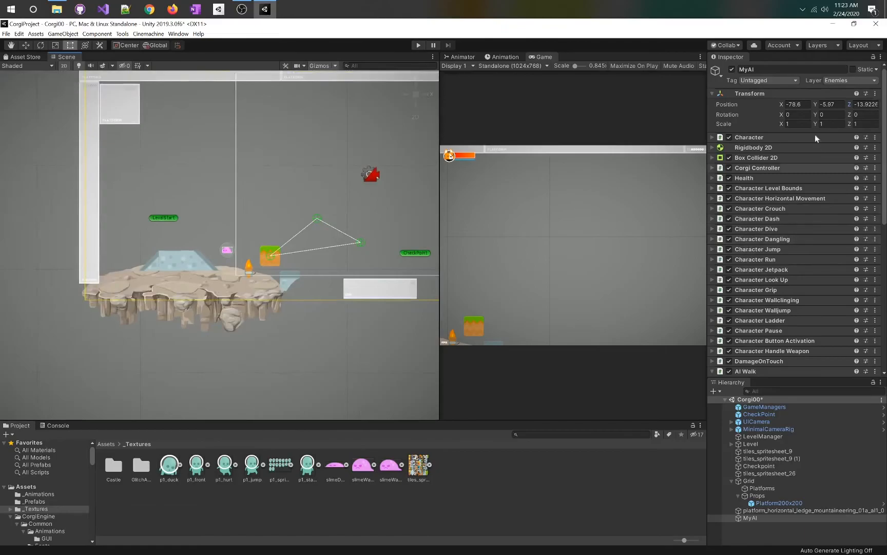
{"action": "left_click", "coordinate": [867, 104]}
{"action": "type", "text": "0"}
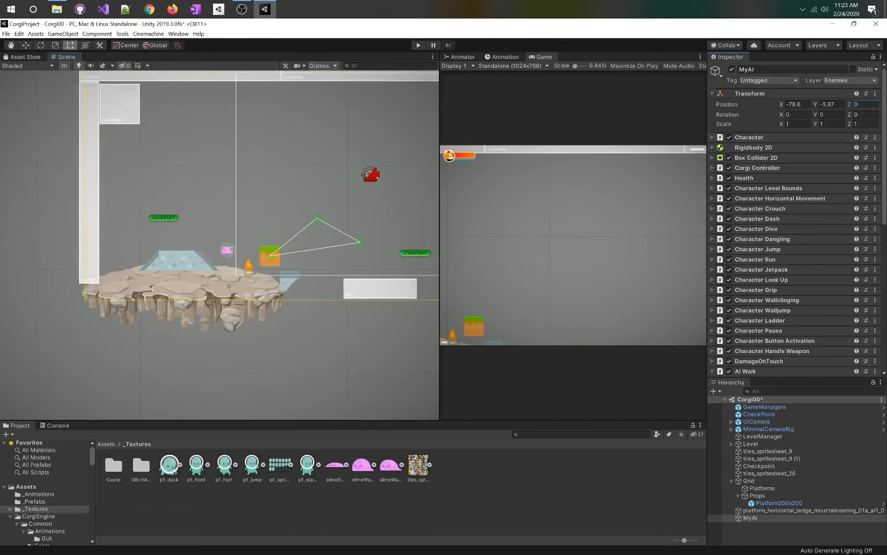
{"action": "left_click", "coordinate": [417, 45]}
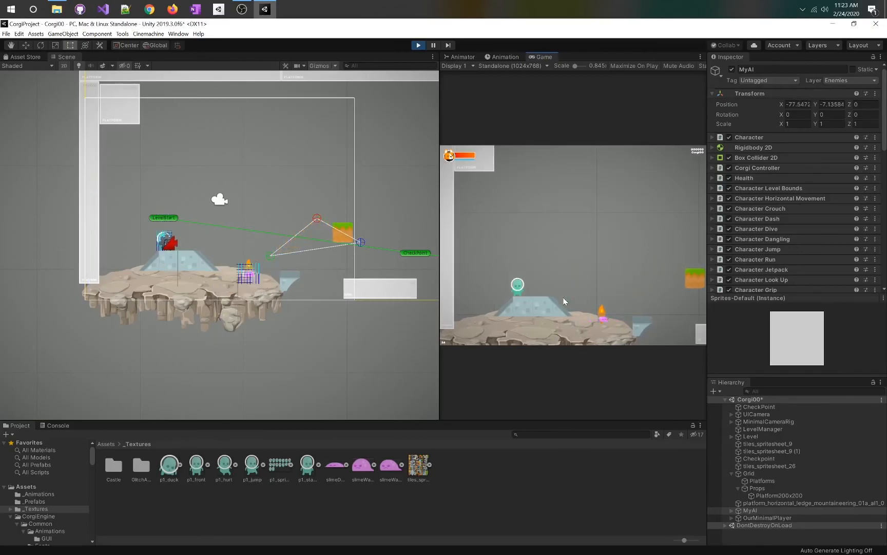
{"action": "left_click", "coordinate": [418, 46]}
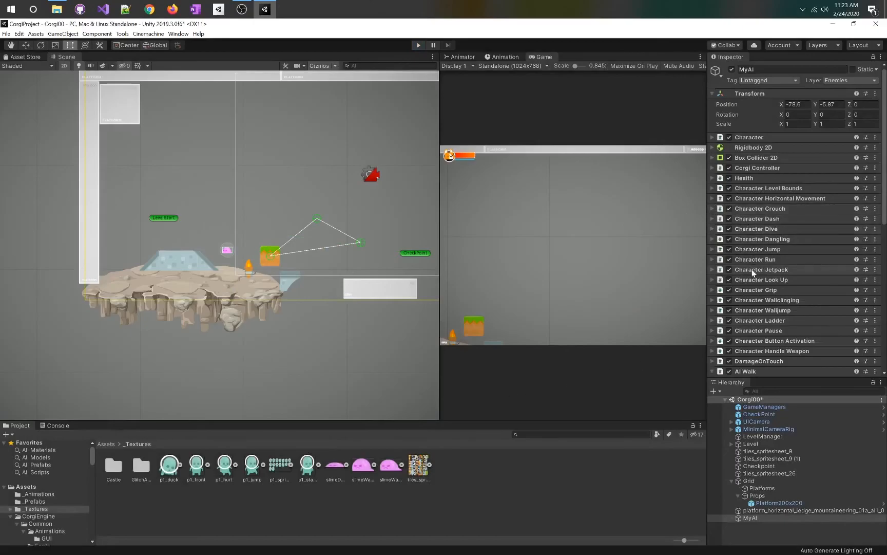
Step: Move MyAI above the small white platform below the Checkpoint and play-test its patrol there
{"action": "scroll", "coordinate": [752, 269], "scroll_direction": "down", "scroll_amount": 10}
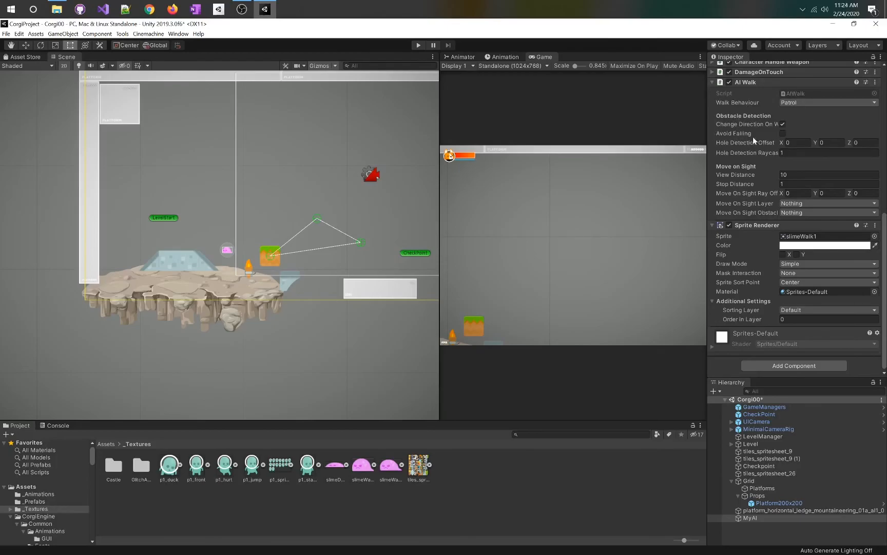
{"action": "left_click_drag", "start_coordinate": [227, 254], "coordinate": [346, 265]}
{"action": "left_click", "coordinate": [416, 45]}
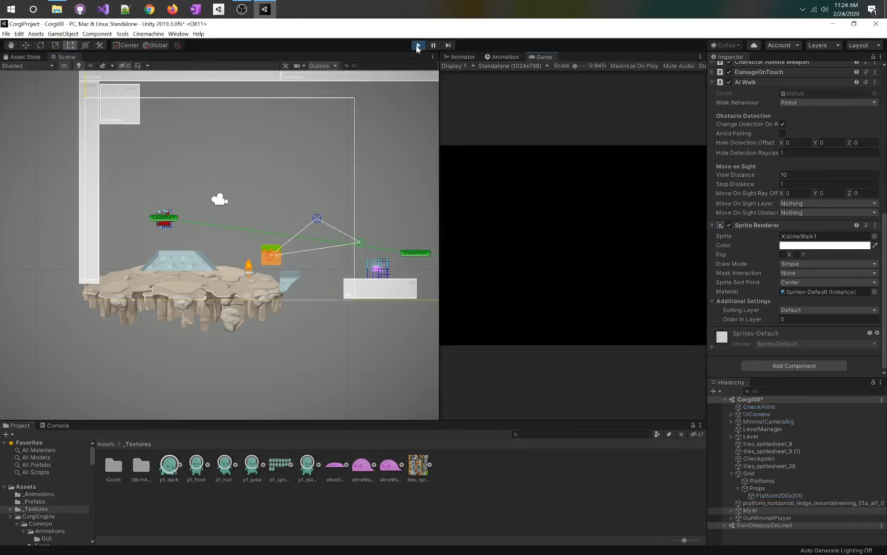
{"action": "left_click", "coordinate": [418, 45]}
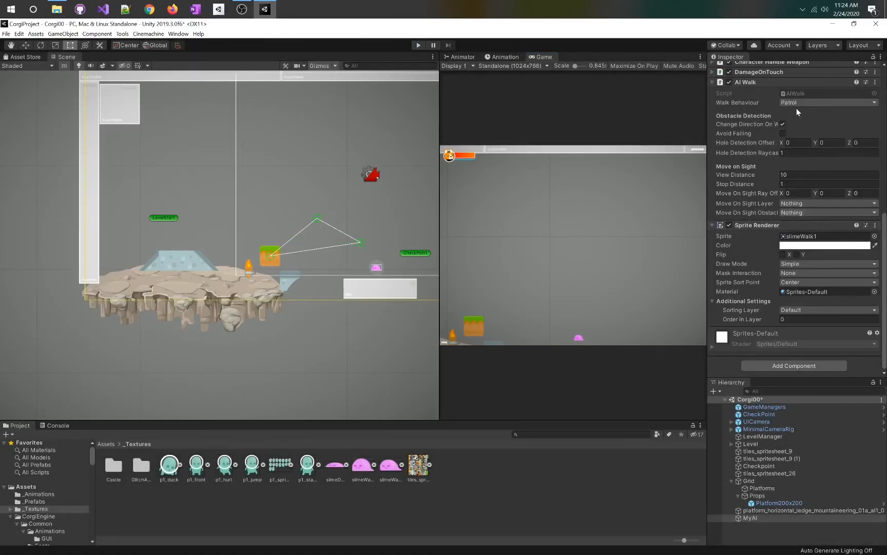
Step: Enable Avoid Falling in MyAI's AI Walk and play-test it, moving the player towards the slime's platform
{"action": "left_click", "coordinate": [783, 133]}
{"action": "left_click", "coordinate": [419, 45]}
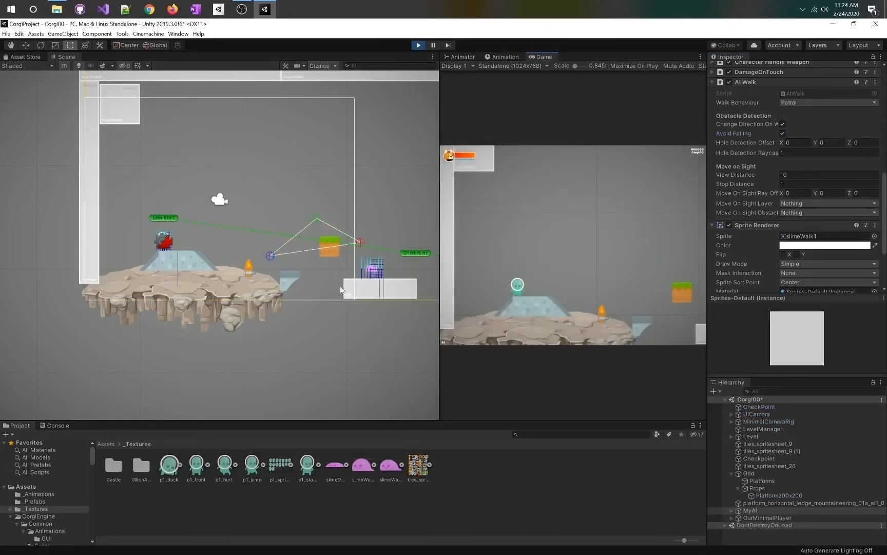
{"action": "key", "text": "Right"}
{"action": "key", "text": "space"}
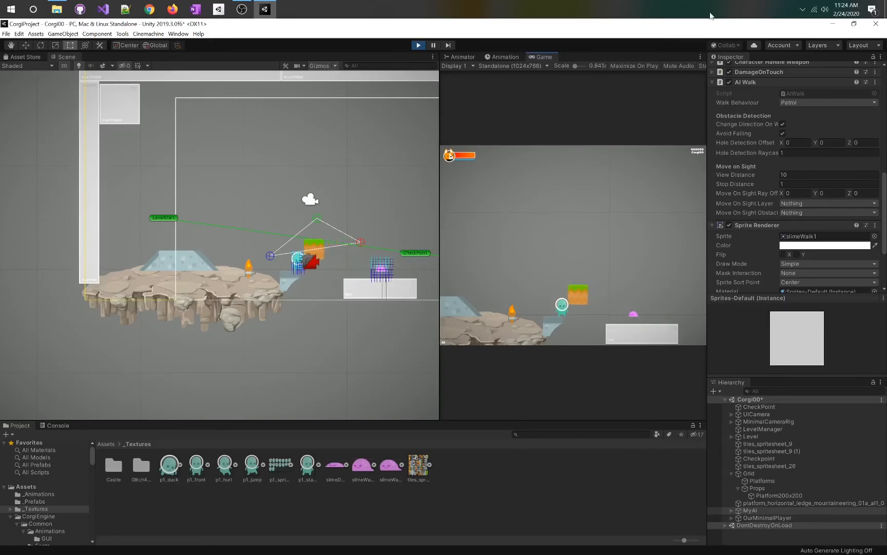
{"action": "left_click", "coordinate": [416, 45]}
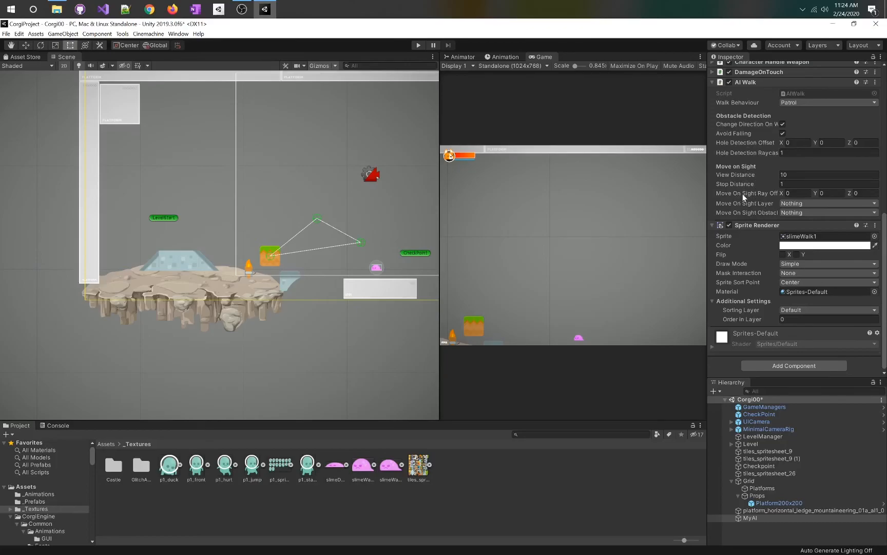
Step: In MyAI's AI Walk, set the Move On Sight Layer to Player and the Move On Sight Obstacles layer to Platforms
{"action": "left_click", "coordinate": [790, 203]}
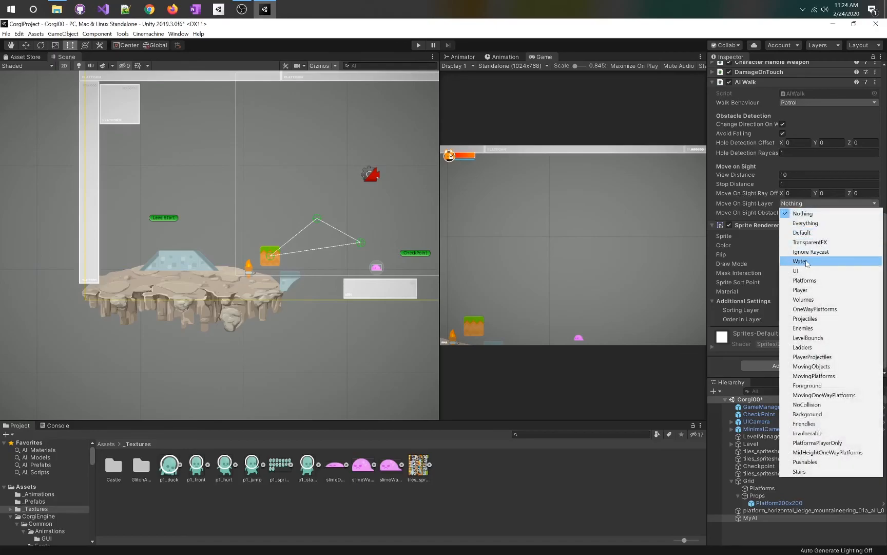
{"action": "left_click", "coordinate": [826, 291]}
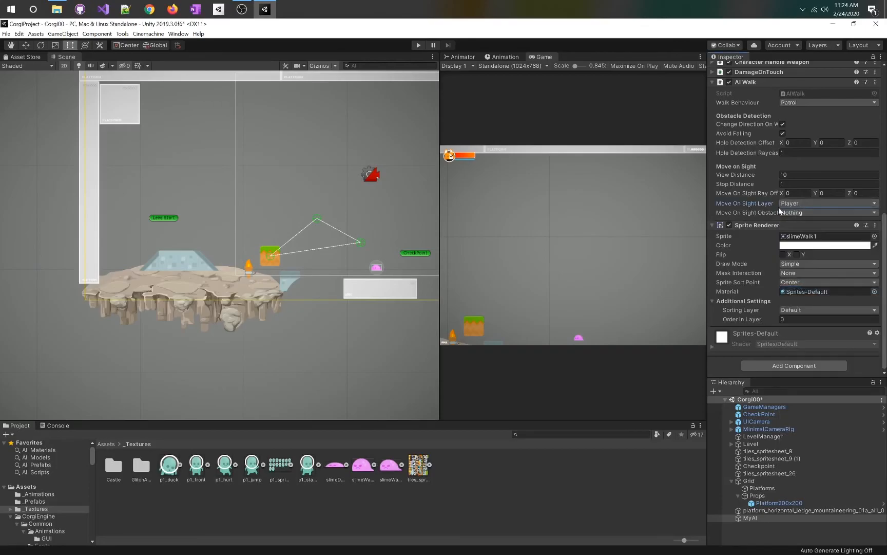
{"action": "left_click", "coordinate": [793, 213]}
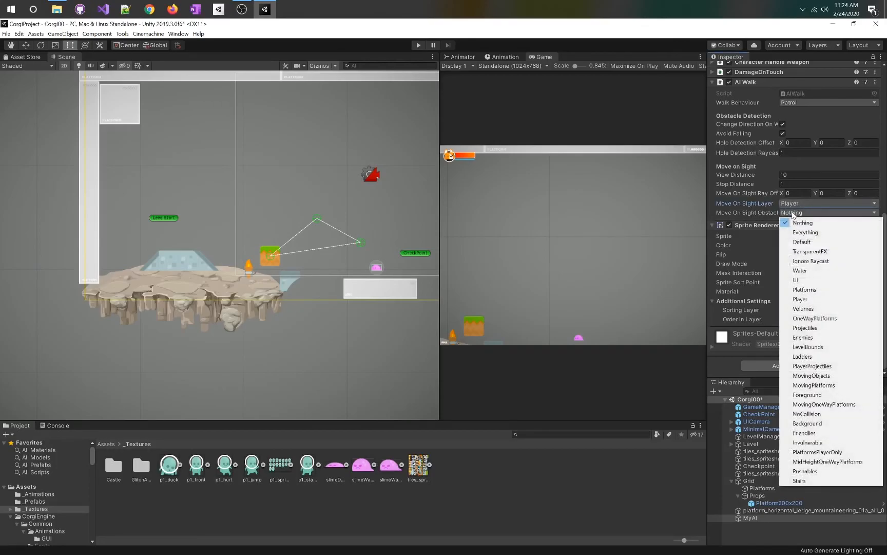
{"action": "left_click", "coordinate": [847, 291]}
Step: Move LevelStart between the tall wall and the blue mound, to about X -97.23, Y -12.77, and play-test the level
{"action": "left_click", "coordinate": [163, 217]}
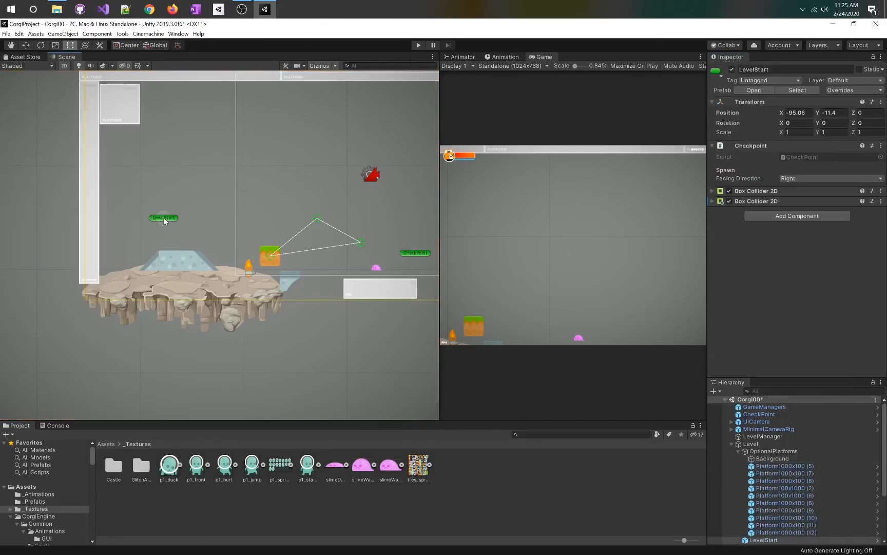
{"action": "key", "text": "w"}
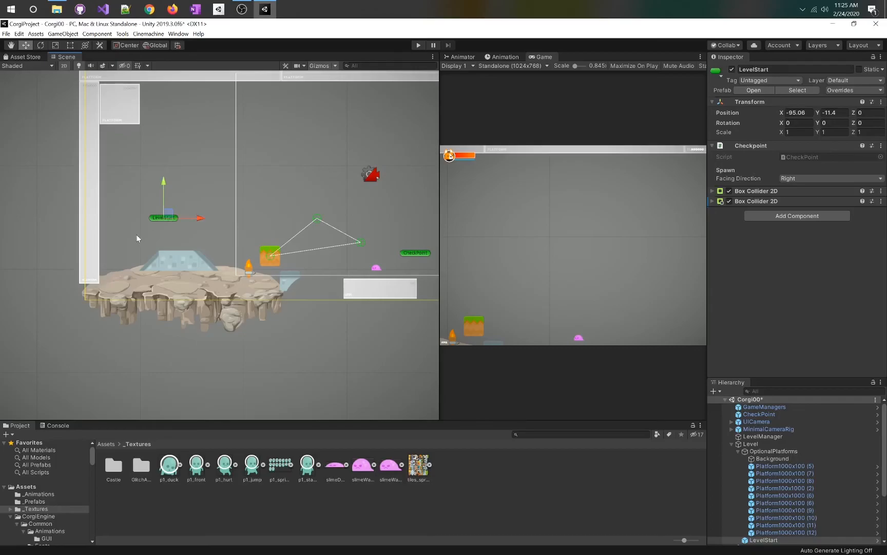
{"action": "left_click_drag", "start_coordinate": [168, 215], "coordinate": [124, 243]}
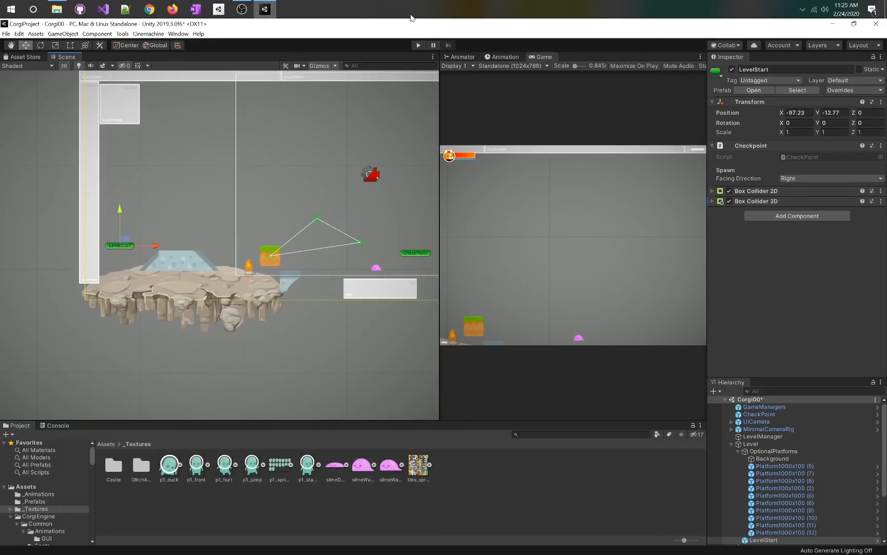
{"action": "left_click", "coordinate": [413, 46]}
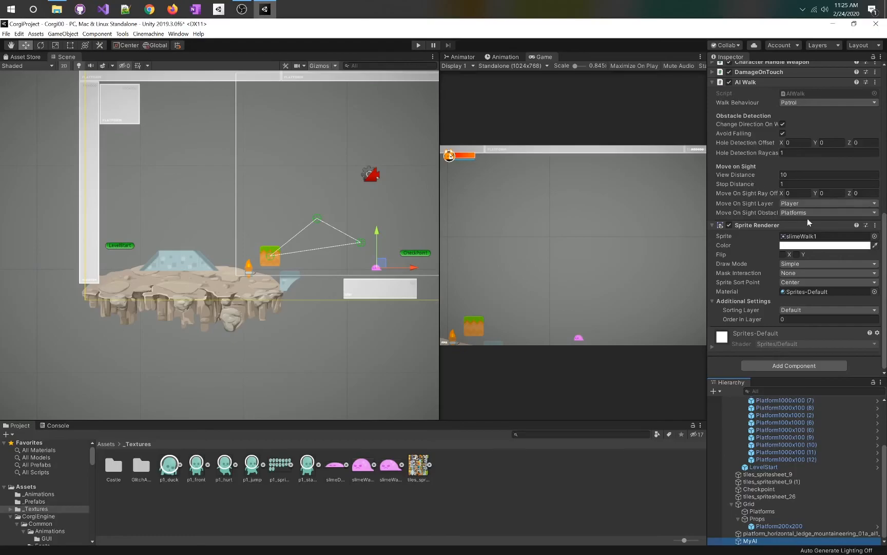
Step: Set the Walk Behaviour of MyAI's AI Walk to Move On Sight
{"action": "left_click", "coordinate": [793, 103]}
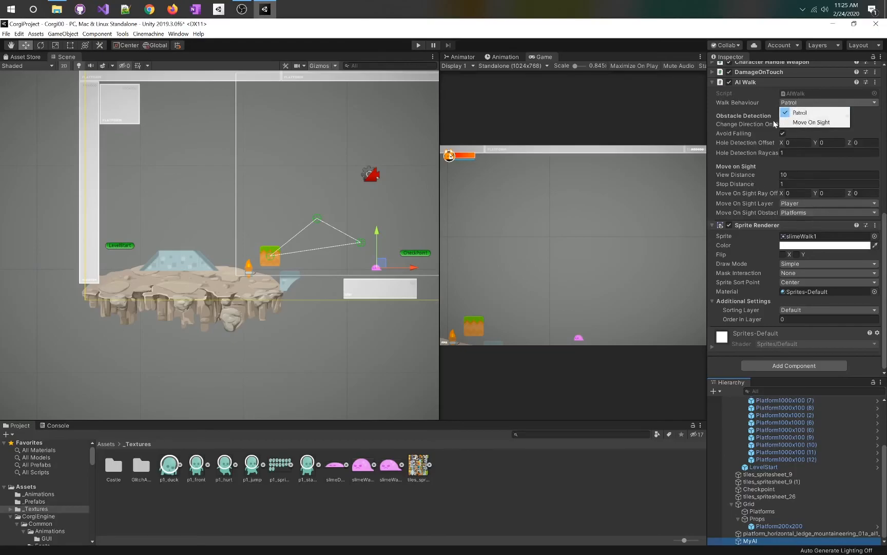
{"action": "left_click", "coordinate": [814, 122]}
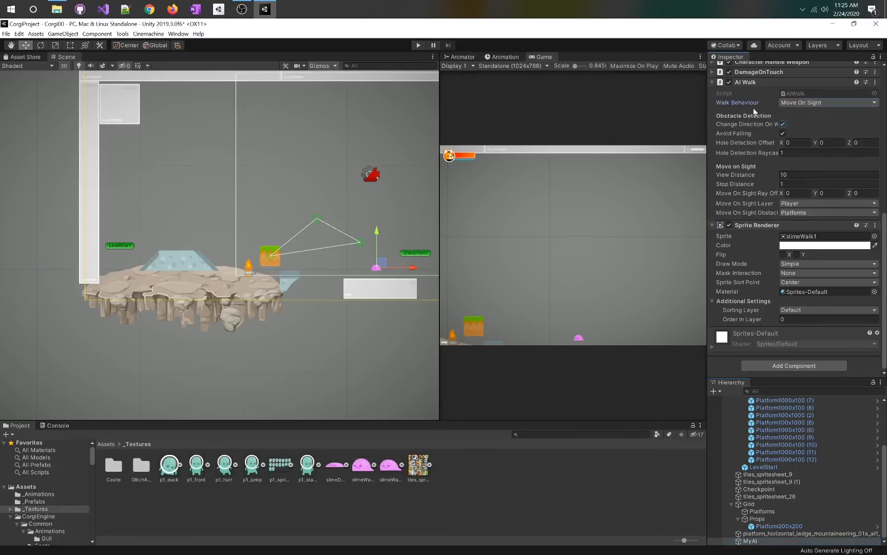
Step: Play-test the level, moving and jumping the player across the floating island towards the slime, and stop the game
{"action": "left_click", "coordinate": [420, 45]}
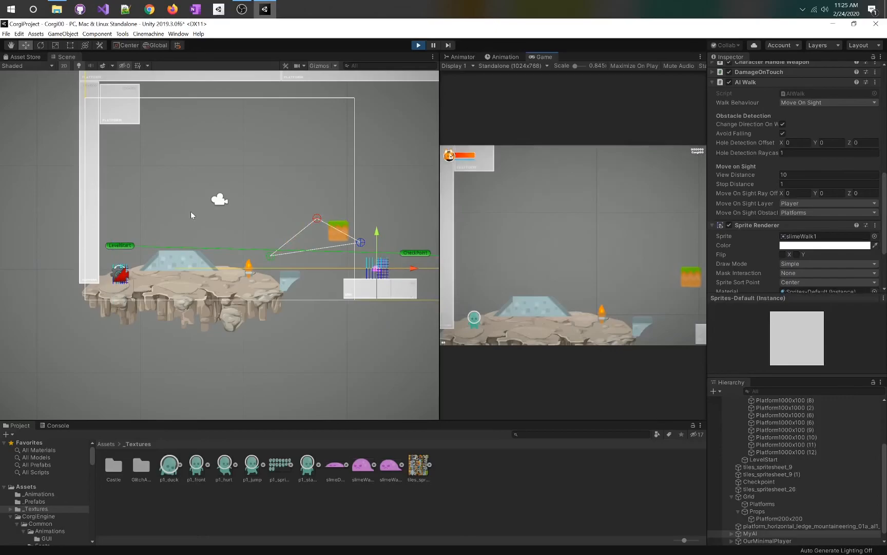
{"action": "left_click", "coordinate": [421, 242]}
{"action": "left_click", "coordinate": [519, 250]}
{"action": "key", "text": "Right"}
{"action": "key", "text": "space"}
{"action": "key", "text": "Right"}
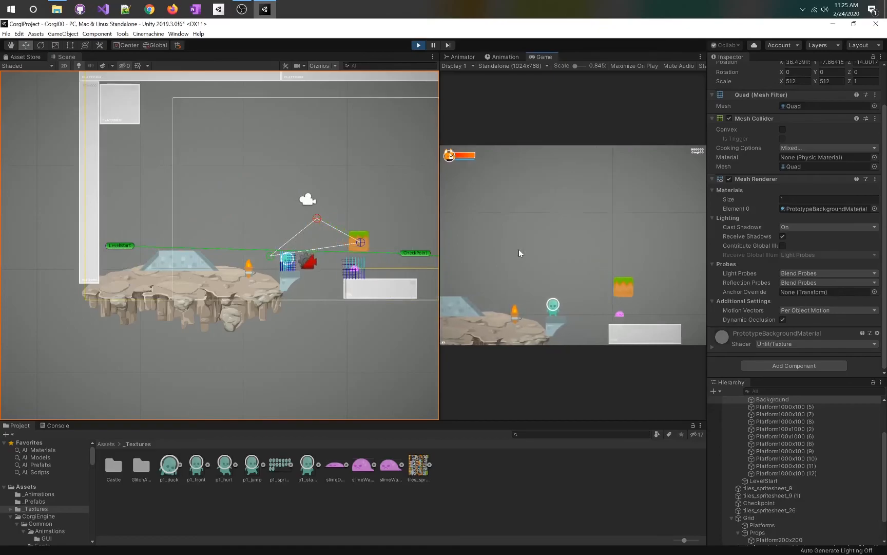
{"action": "key", "text": "Left"}
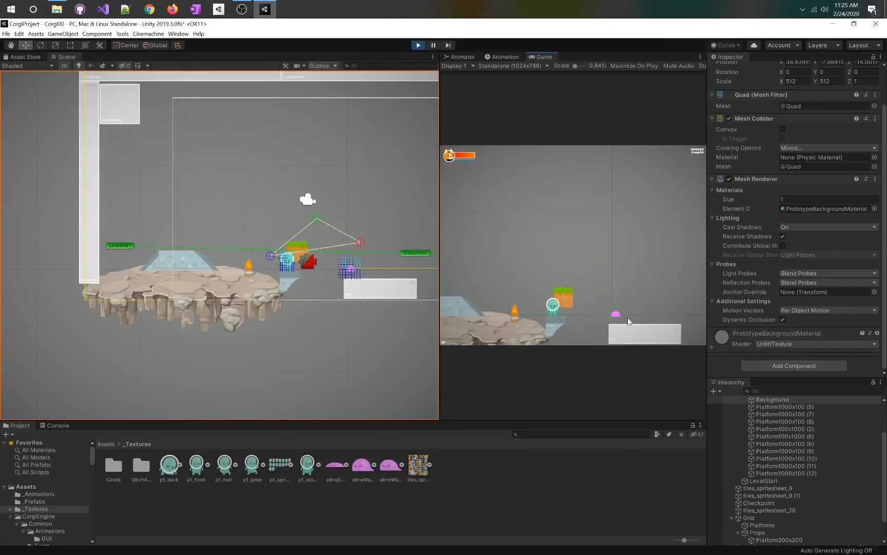
{"action": "key", "text": "Left"}
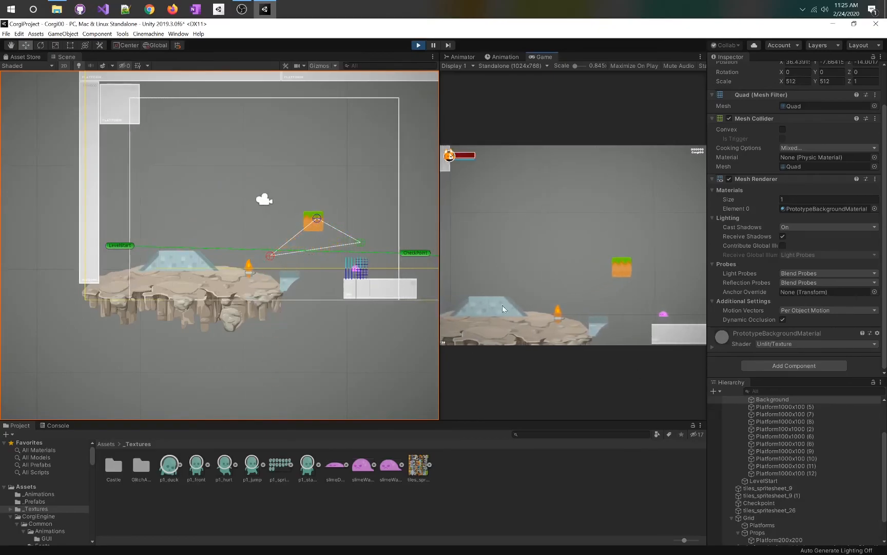
{"action": "left_click", "coordinate": [419, 46]}
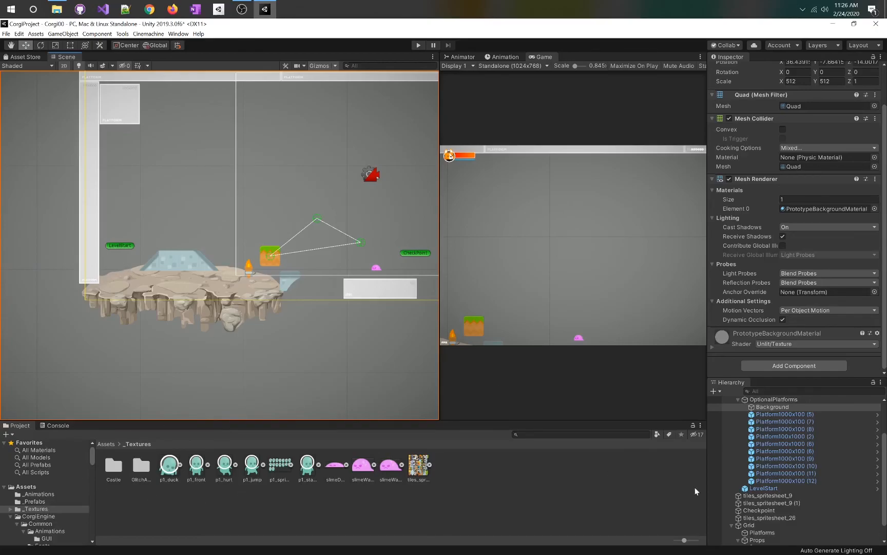
Step: Examine the Character Handle Weapon settings of the OurMinimalPlayer prefab, including its initial weapon, weapon attachment and input options
{"action": "scroll", "coordinate": [783, 516], "scroll_direction": "up", "scroll_amount": 5}
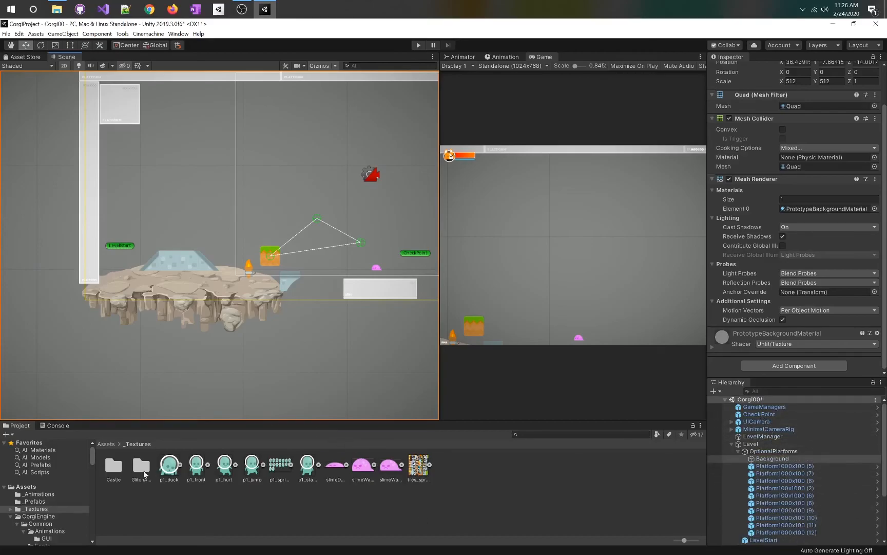
{"action": "left_click", "coordinate": [21, 501]}
{"action": "left_click", "coordinate": [114, 465]}
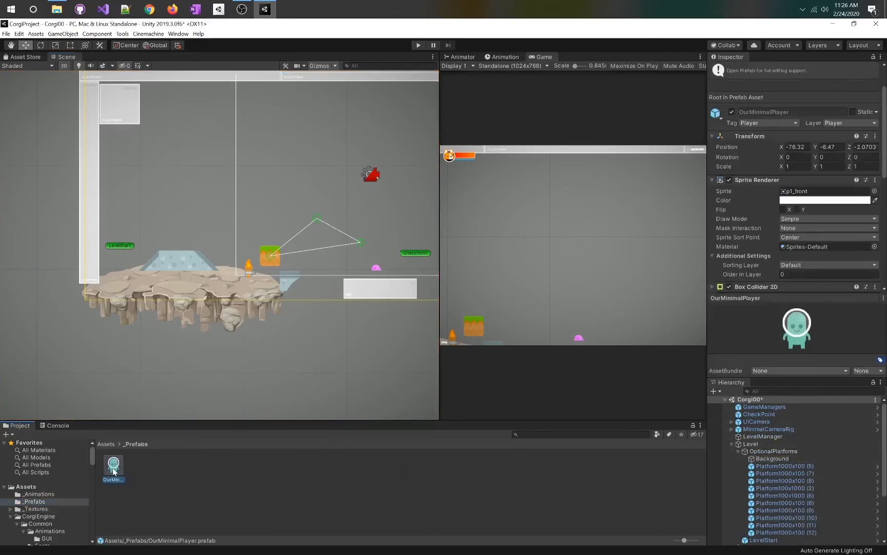
{"action": "scroll", "coordinate": [802, 138], "scroll_direction": "down", "scroll_amount": 10}
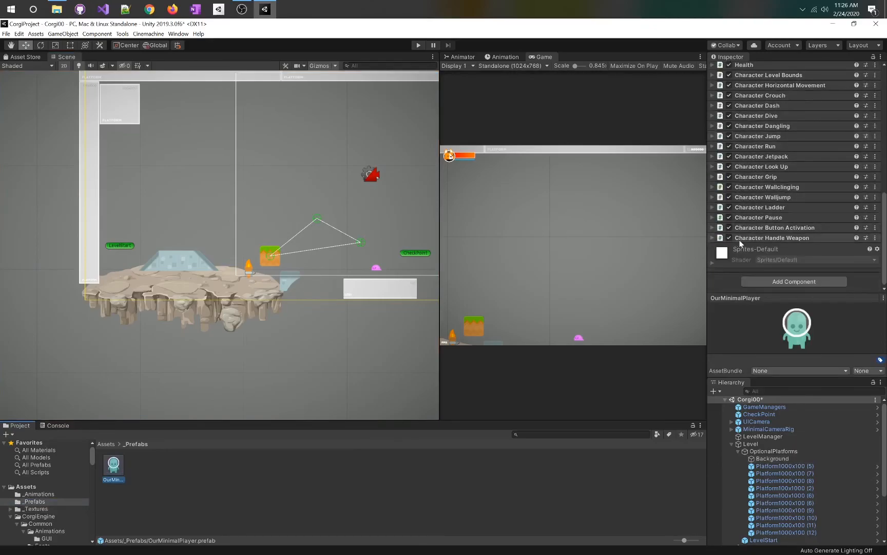
{"action": "left_click", "coordinate": [712, 238]}
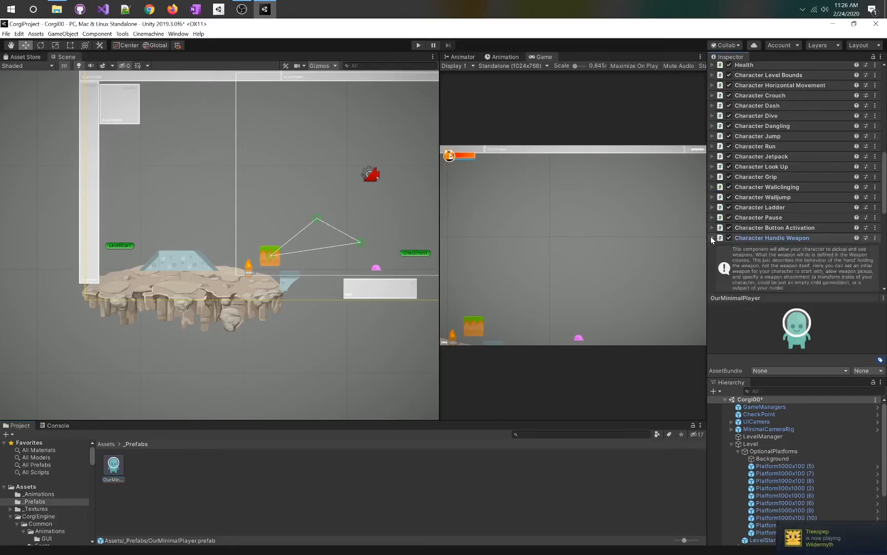
{"action": "scroll", "coordinate": [761, 225], "scroll_direction": "down", "scroll_amount": 3}
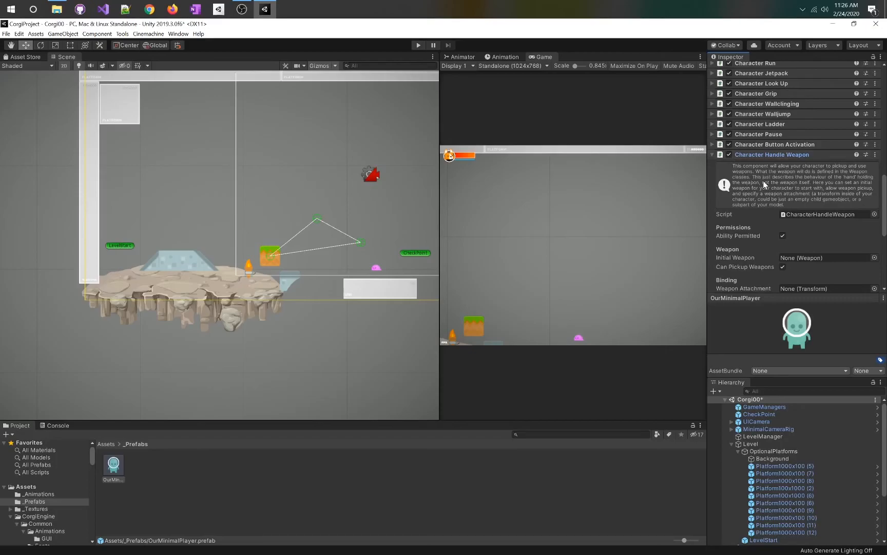
{"action": "scroll", "coordinate": [763, 180], "scroll_direction": "down", "scroll_amount": 6}
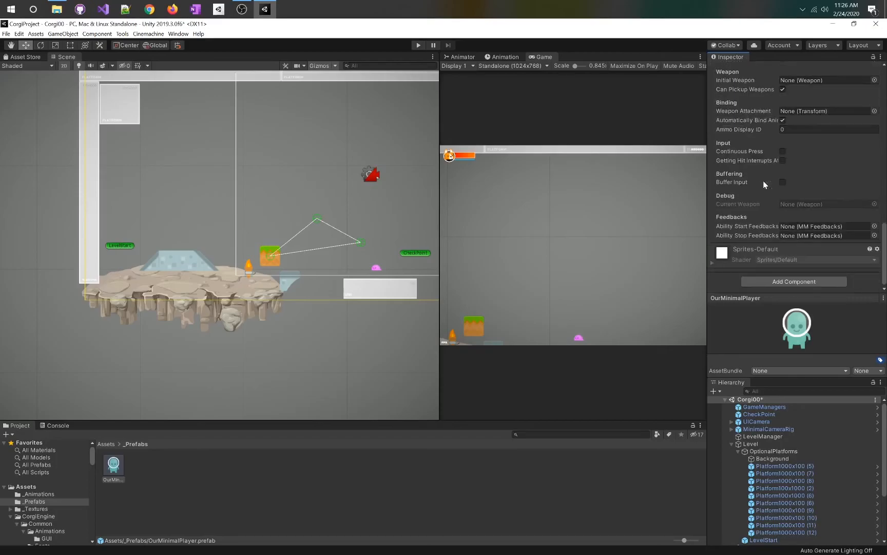
{"action": "scroll", "coordinate": [763, 180], "scroll_direction": "up", "scroll_amount": 3}
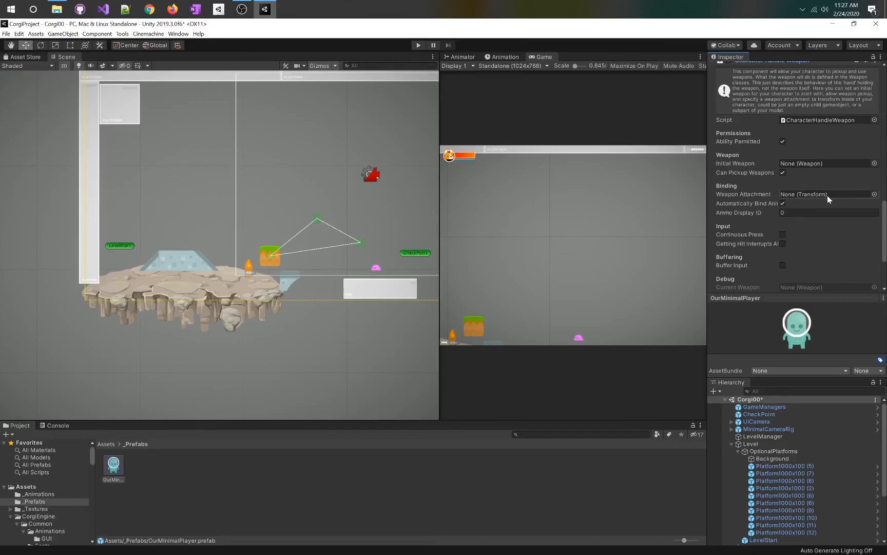
Step: Place an OurMinimalPlayer instance in the scene above the blue mound, at about X -81.65, Y -5.31, and view its prefab briefly
{"action": "left_click_drag", "start_coordinate": [114, 467], "coordinate": [166, 235]}
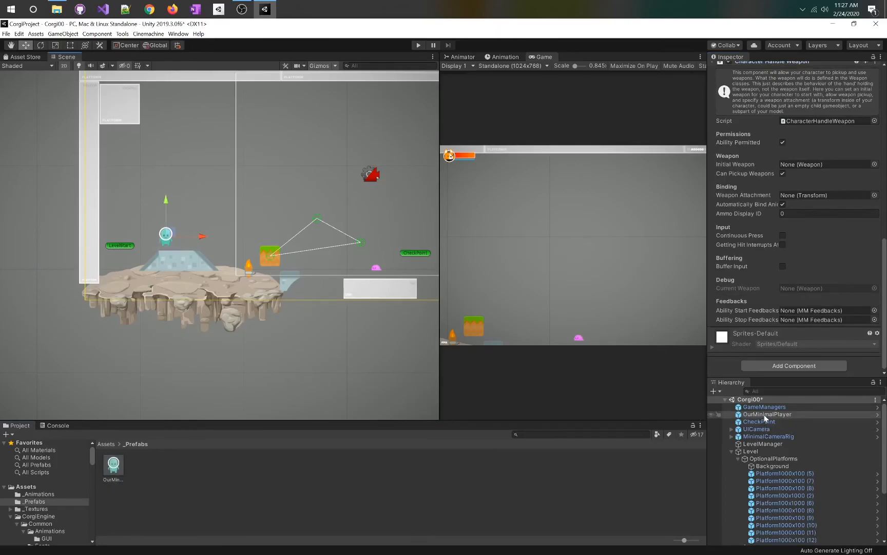
{"action": "left_click", "coordinate": [878, 413]}
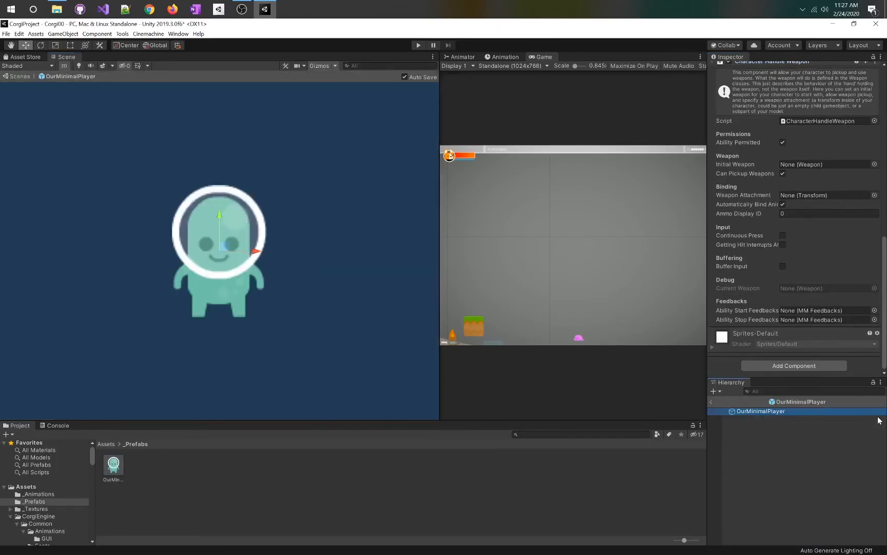
{"action": "left_click", "coordinate": [20, 76]}
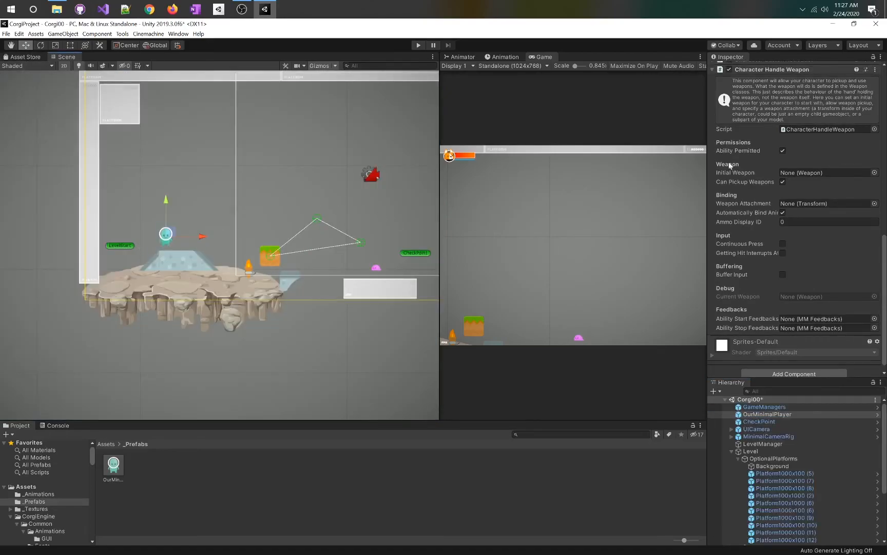
Step: Create an empty game object in the scene and give it a teal label icon
{"action": "left_click", "coordinate": [63, 33]}
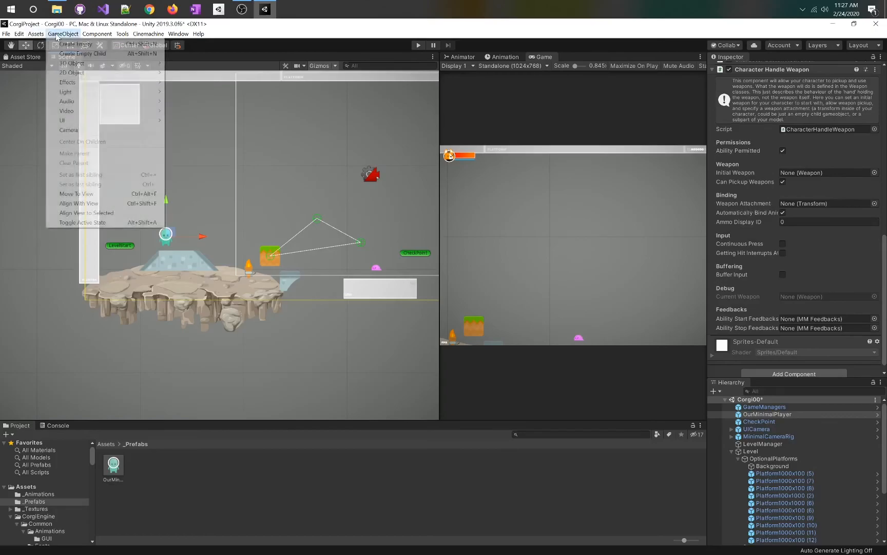
{"action": "left_click", "coordinate": [63, 45]}
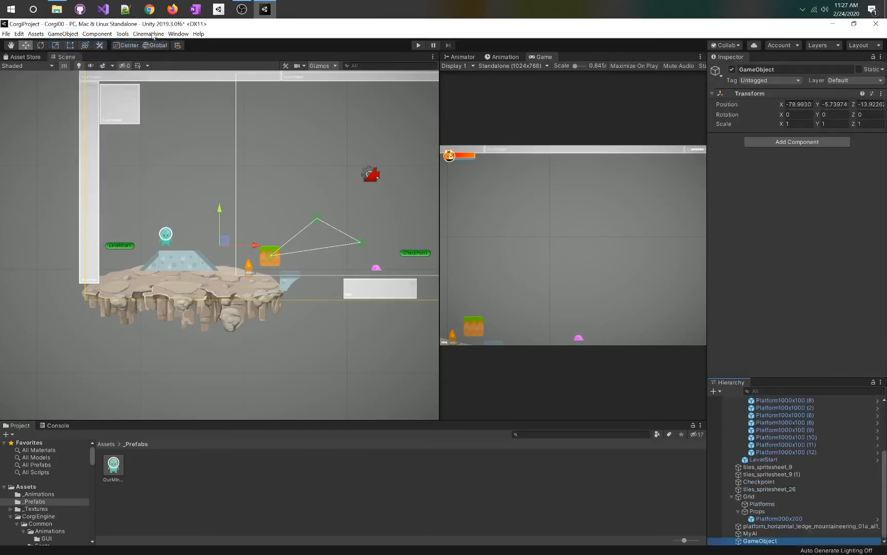
{"action": "left_click", "coordinate": [717, 72]}
{"action": "left_click", "coordinate": [750, 96]}
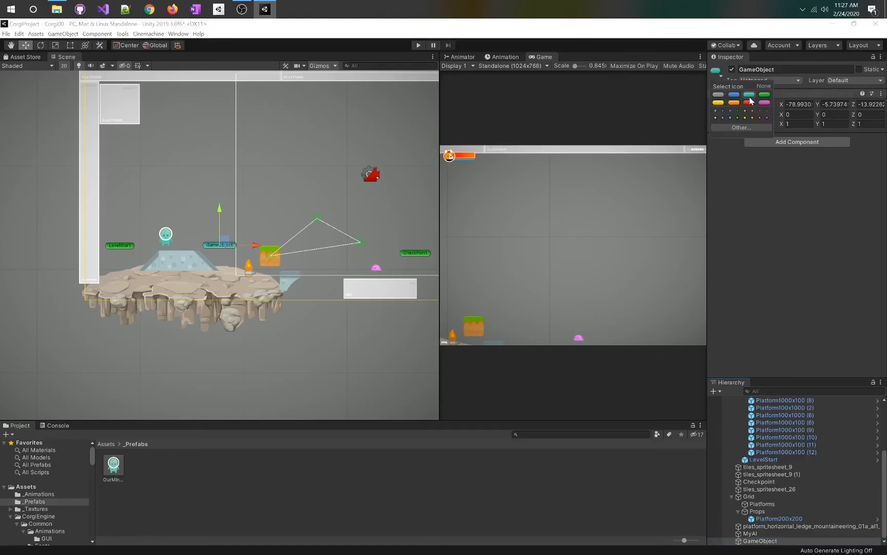
Step: Rename the new empty object as GunAttachPt
{"action": "left_click", "coordinate": [740, 70]}
{"action": "type", "text": "Position"}
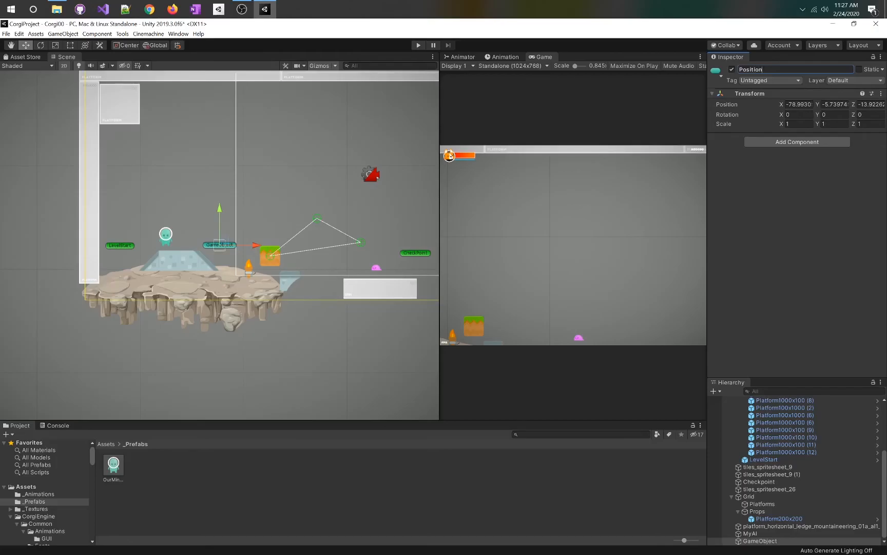
{"action": "key", "text": "BackSpace"}
{"action": "key", "text": "BackSpace"}
{"action": "key", "text": "BackSpace"}
{"action": "key", "text": "BackSpace"}
{"action": "key", "text": "BackSpace"}
{"action": "key", "text": "BackSpace"}
{"action": "key", "text": "BackSpace"}
{"action": "key", "text": "BackSpace"}
{"action": "key", "text": "BackSpace"}
{"action": "type", "text": "Fu"}
{"action": "type", "text": "GunAtta"}
{"action": "type", "text": "chPo"}
{"action": "key", "text": "Return"}
Step: Move GunAttachPt onto the player at about X -81.24, Y -5.38, and make it a child of OurMinimalPlayer
{"action": "left_click_drag", "start_coordinate": [227, 242], "coordinate": [180, 235]}
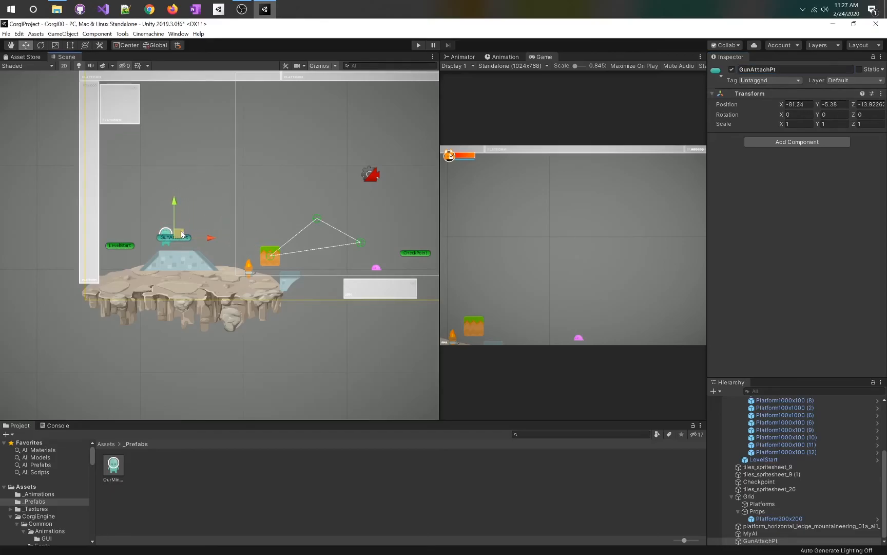
{"action": "left_click", "coordinate": [755, 541]}
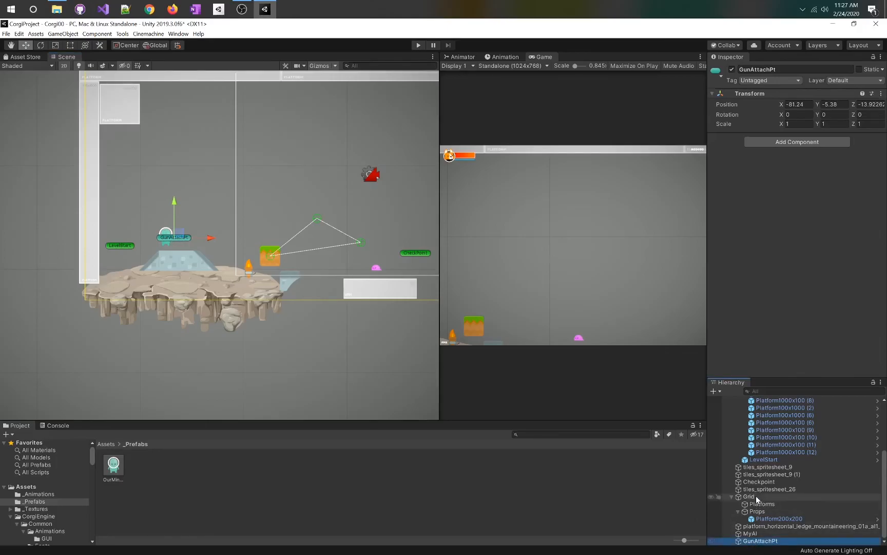
{"action": "left_click", "coordinate": [165, 236]}
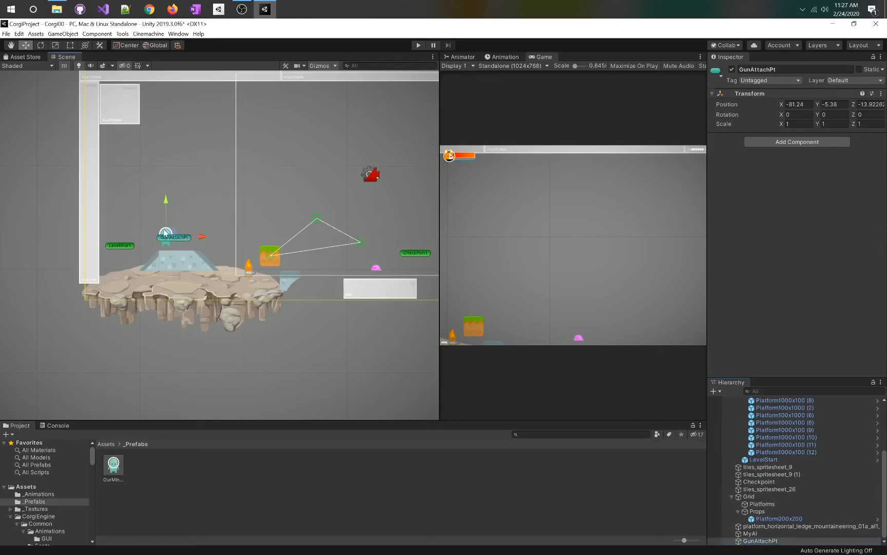
{"action": "left_click", "coordinate": [732, 437]}
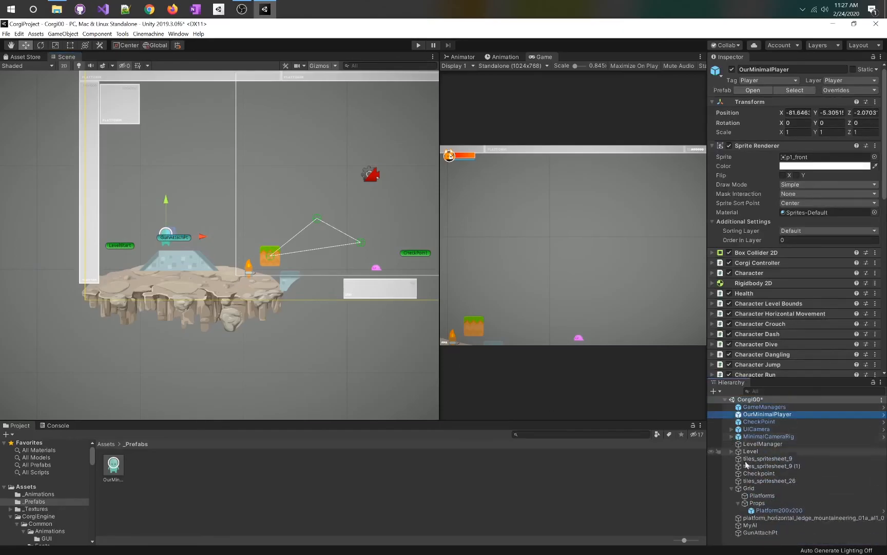
{"action": "left_click", "coordinate": [756, 532]}
{"action": "left_click_drag", "start_coordinate": [756, 534], "coordinate": [746, 417]}
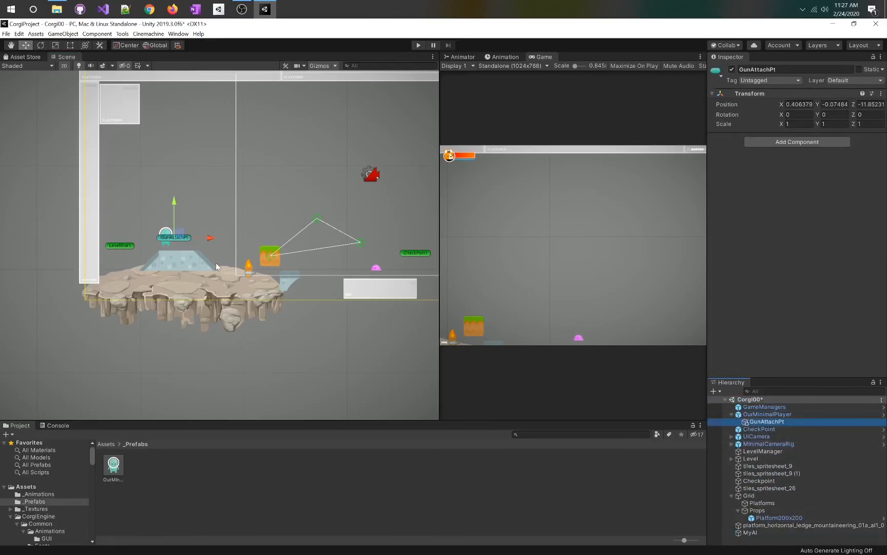
Step: Shift GunAttachPt closer to the player, to local X 0.27, and move OurMinimalPlayer to about X -81.62, Y -5.24
{"action": "left_click_drag", "start_coordinate": [201, 240], "coordinate": [170, 235]}
{"action": "left_click", "coordinate": [199, 241]}
{"action": "left_click", "coordinate": [170, 235]}
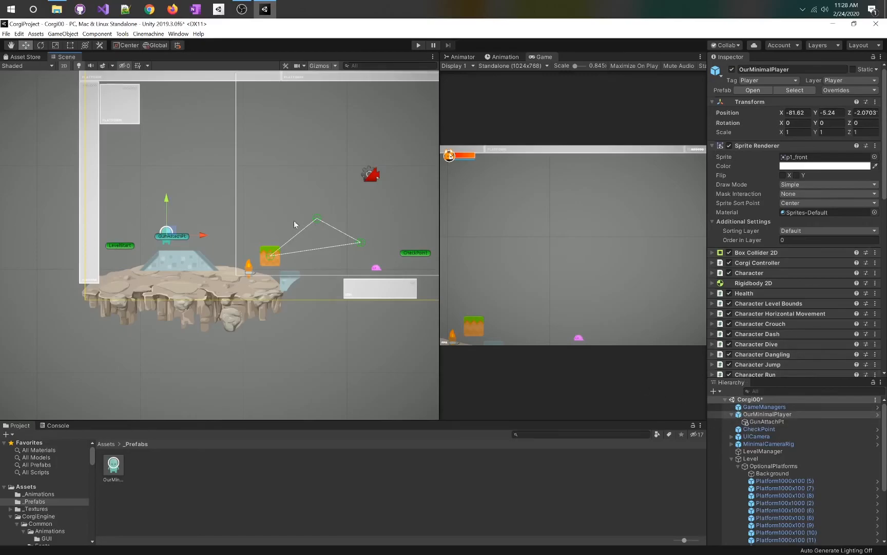
{"action": "left_click", "coordinate": [115, 474]}
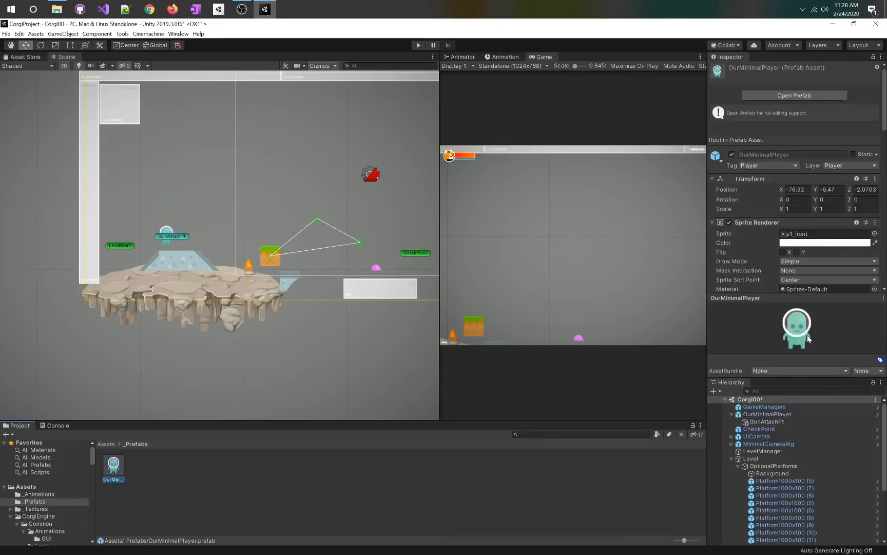
{"action": "left_click", "coordinate": [183, 223]}
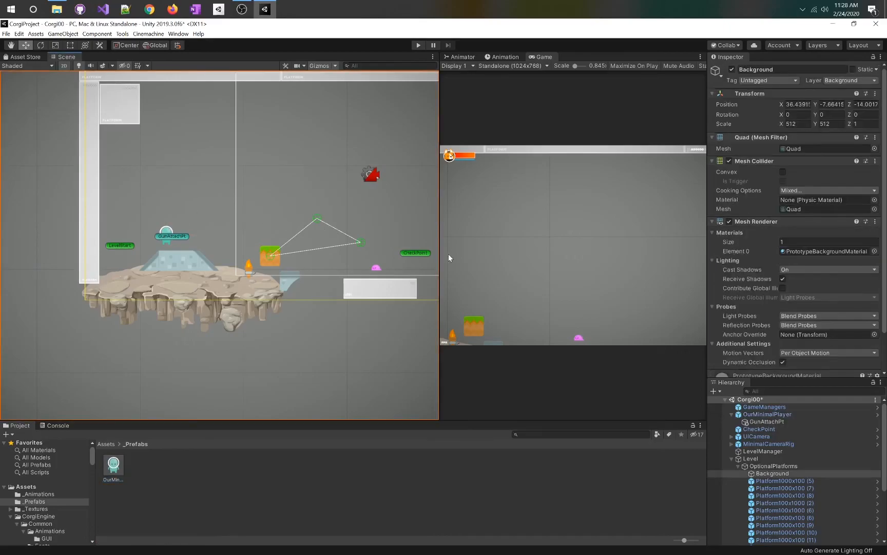
{"action": "scroll", "coordinate": [755, 209], "scroll_direction": "down", "scroll_amount": 2}
{"action": "scroll", "coordinate": [759, 208], "scroll_direction": "up", "scroll_amount": 2}
{"action": "left_click", "coordinate": [171, 234]}
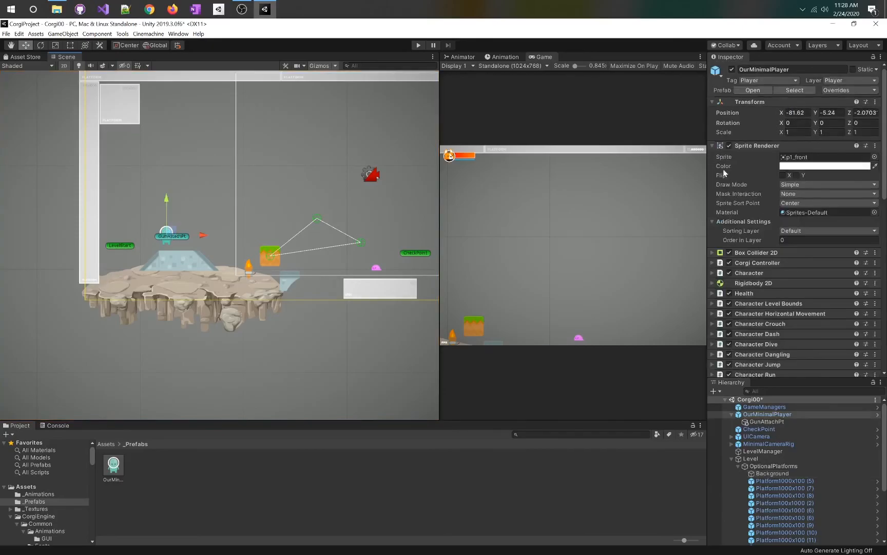
{"action": "scroll", "coordinate": [725, 174], "scroll_direction": "down", "scroll_amount": 10}
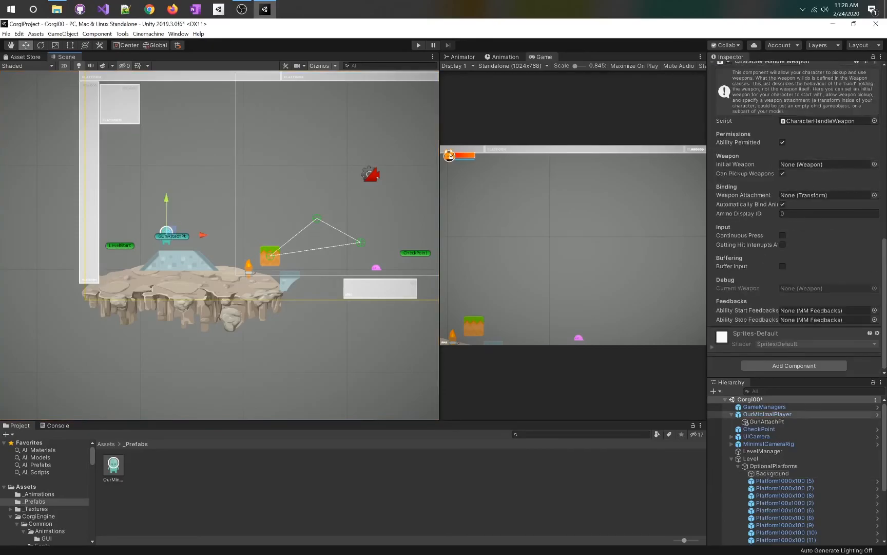
{"action": "left_click", "coordinate": [874, 164]}
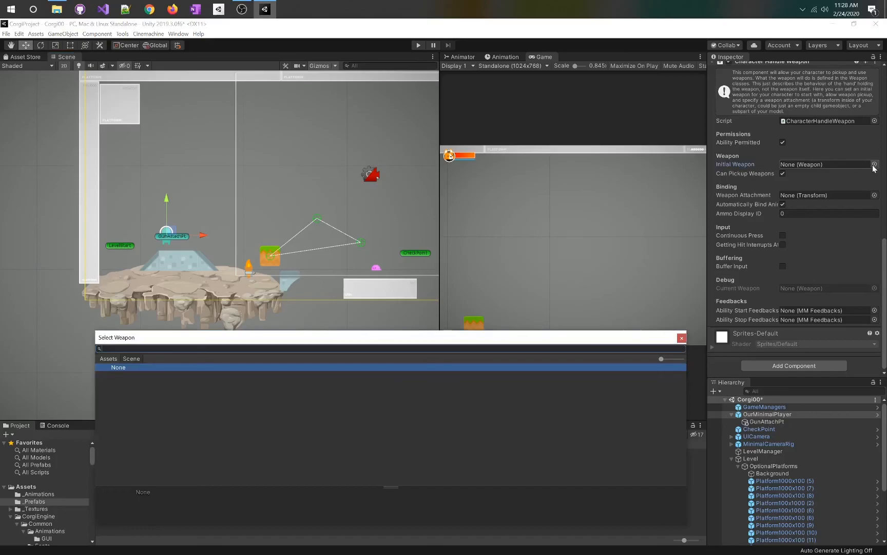
{"action": "left_click", "coordinate": [682, 338]}
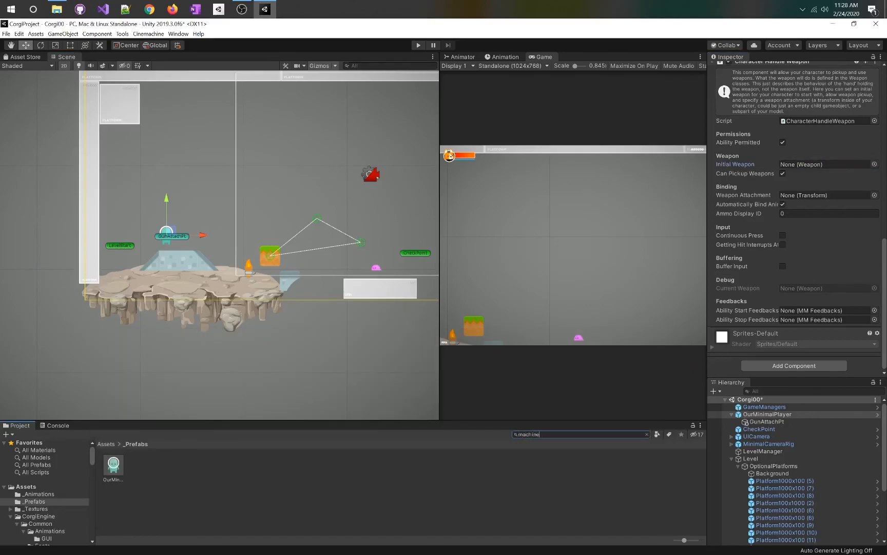
Step: Assign the CorgiMachineGun prefab as the initial weapon in OurMinimalPlayer's Character Handle Weapon component
{"action": "left_click", "coordinate": [228, 465]}
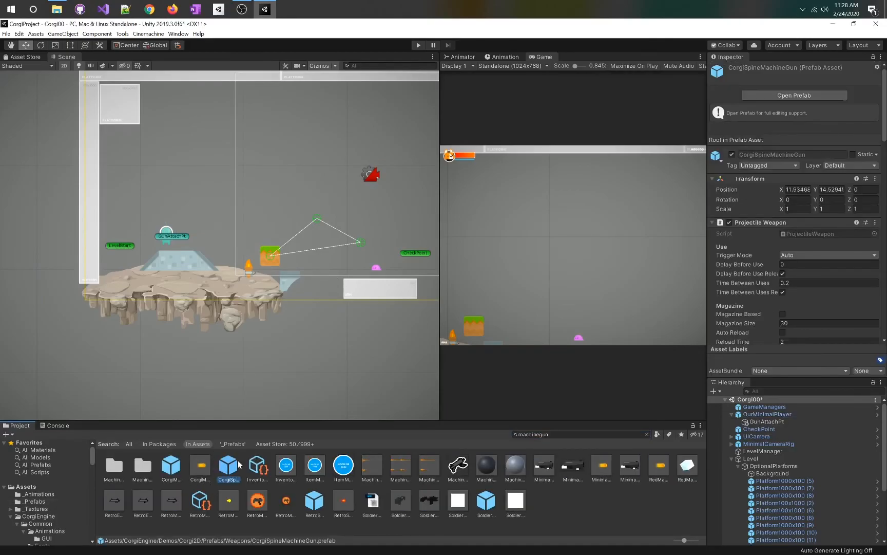
{"action": "scroll", "coordinate": [772, 507], "scroll_direction": "down", "scroll_amount": 4}
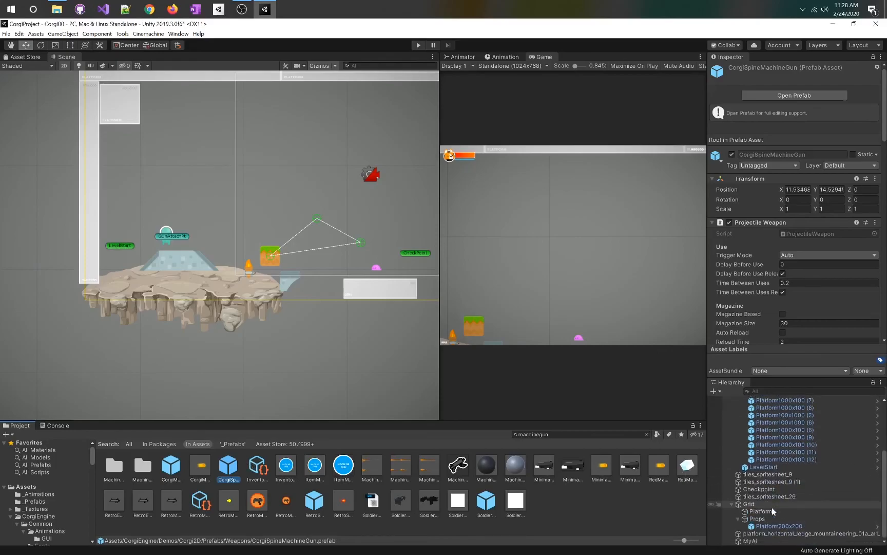
{"action": "scroll", "coordinate": [762, 483], "scroll_direction": "up", "scroll_amount": 5}
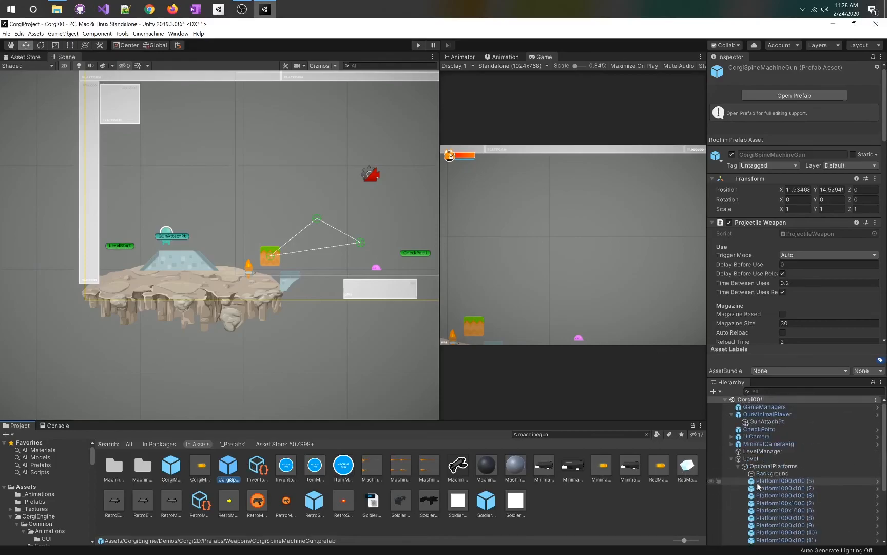
{"action": "left_click", "coordinate": [761, 421]}
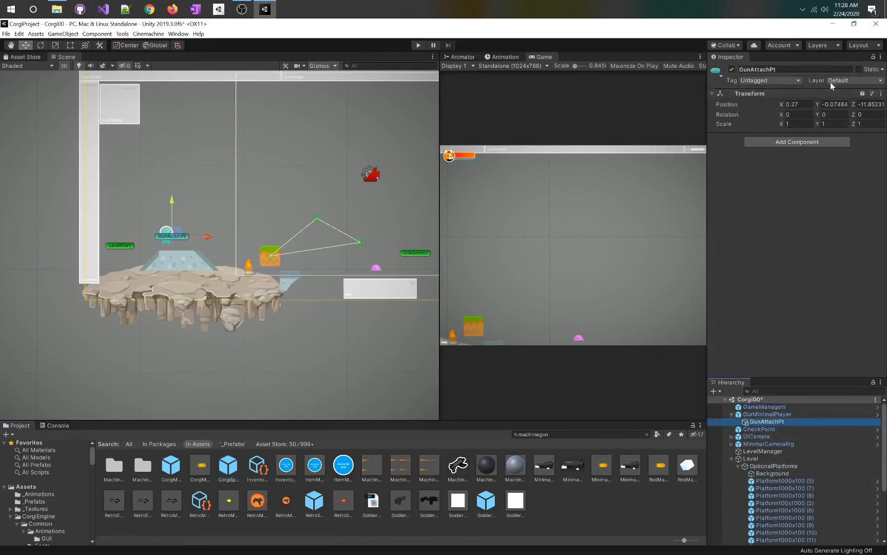
{"action": "left_click", "coordinate": [768, 415]}
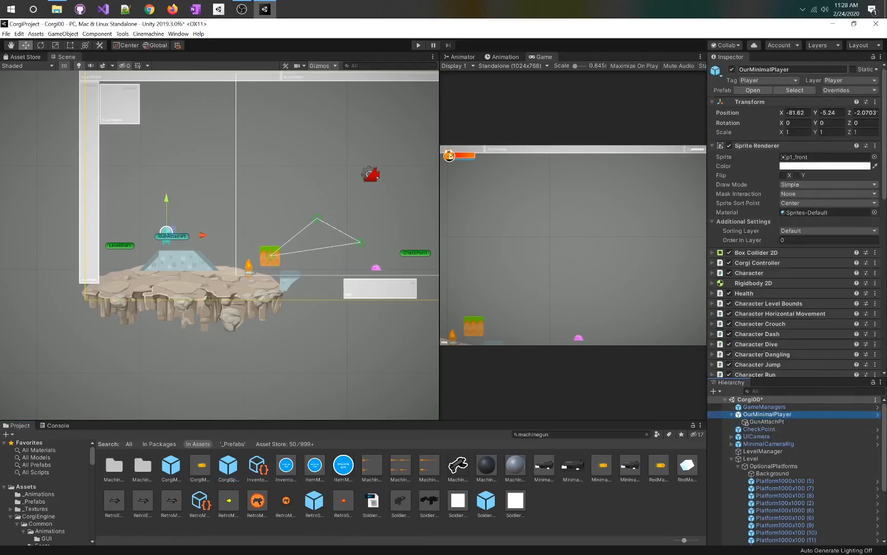
{"action": "scroll", "coordinate": [820, 201], "scroll_direction": "down", "scroll_amount": 10}
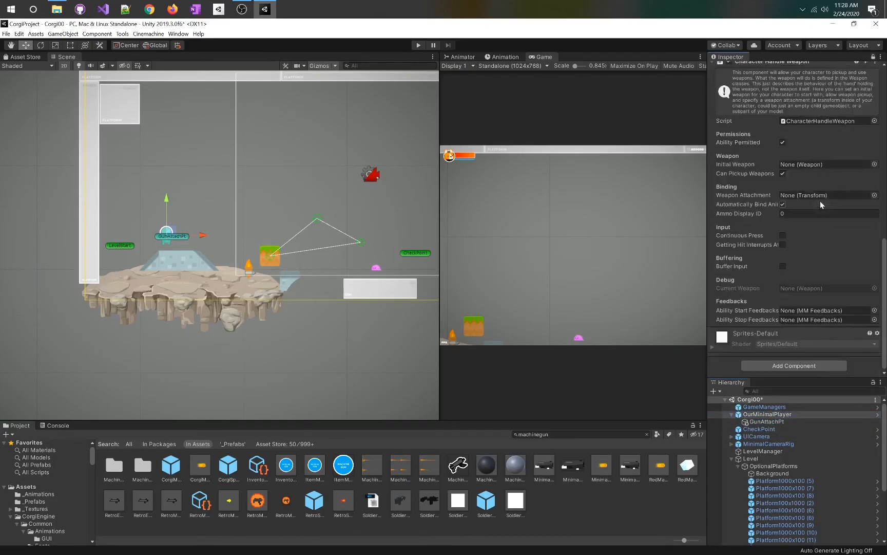
{"action": "left_click_drag", "start_coordinate": [229, 469], "coordinate": [793, 184]}
{"action": "left_click_drag", "start_coordinate": [167, 469], "coordinate": [803, 164]}
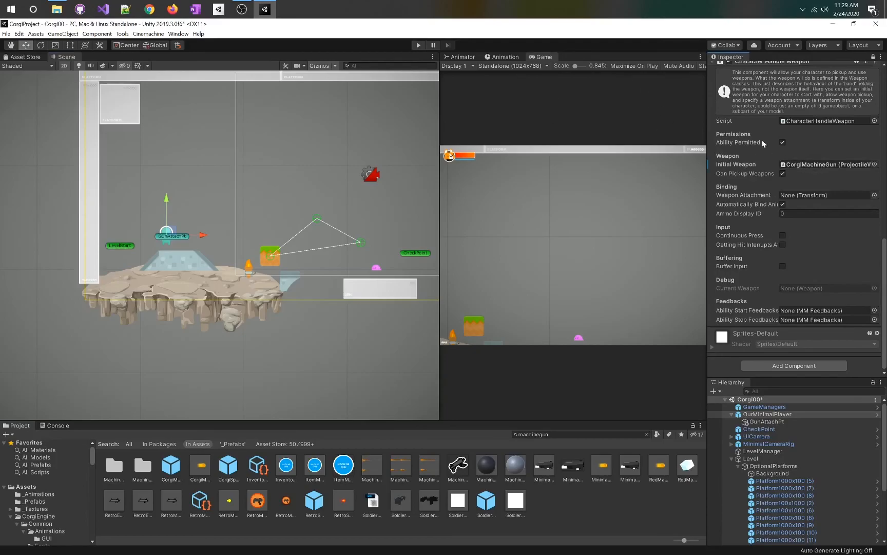
Step: Run the game briefly to check the player with its initial weapon, and stop it
{"action": "left_click", "coordinate": [417, 47]}
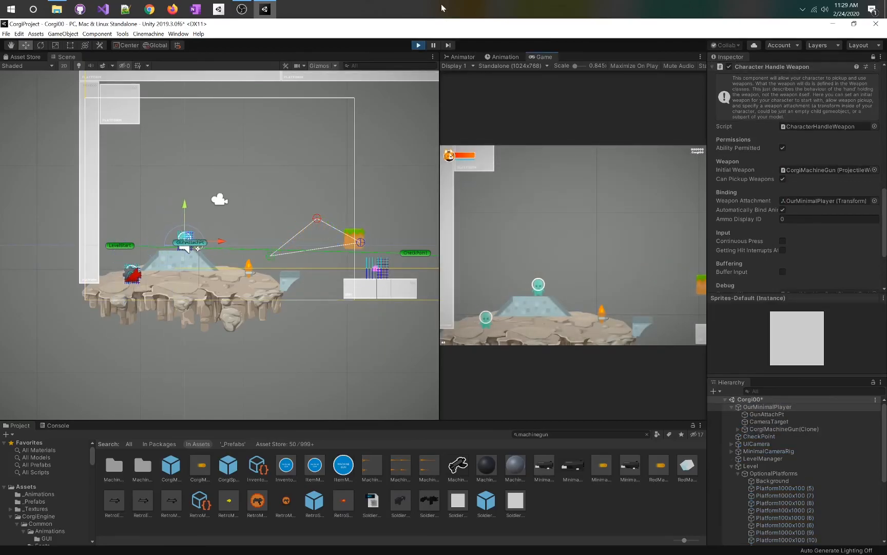
{"action": "left_click", "coordinate": [418, 46]}
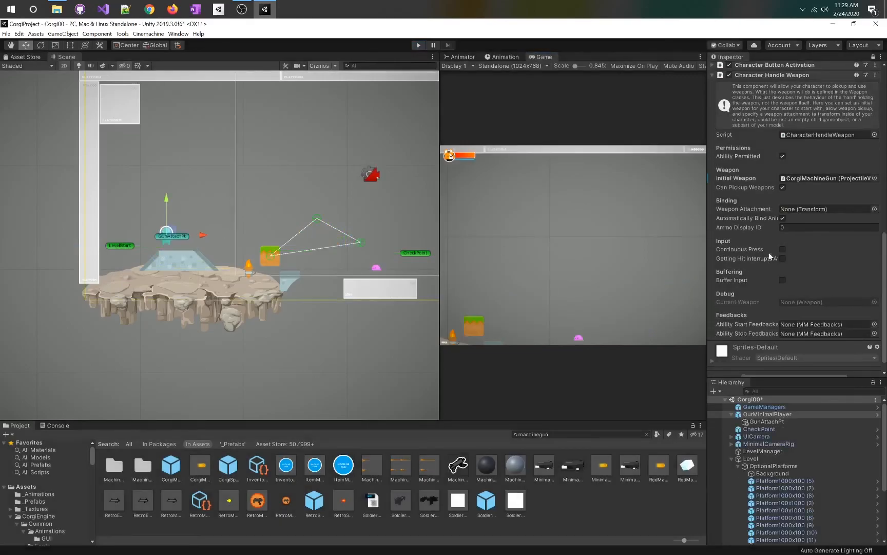
Step: Apply all of OurMinimalPlayer's overrides to its prefab and delete the player instance from the scene
{"action": "scroll", "coordinate": [799, 125], "scroll_direction": "down", "scroll_amount": 1}
{"action": "scroll", "coordinate": [813, 125], "scroll_direction": "up", "scroll_amount": 12}
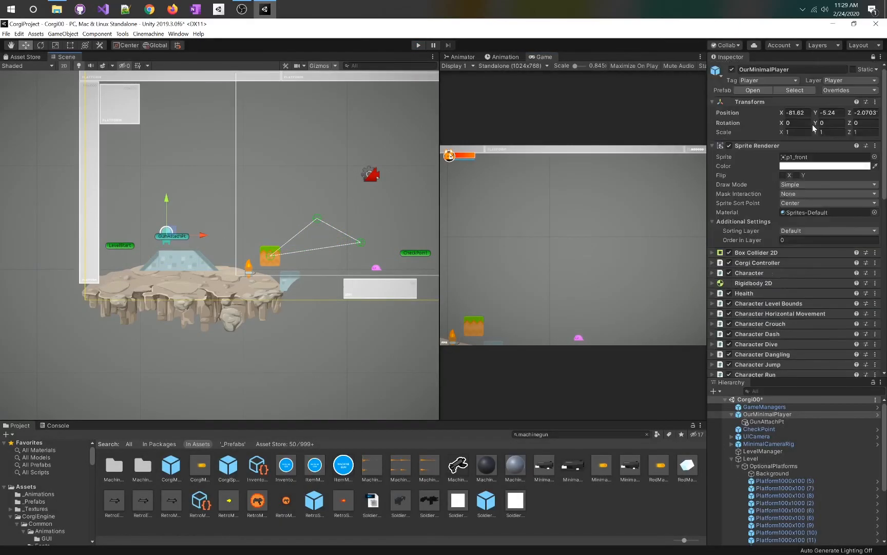
{"action": "left_click", "coordinate": [839, 89]}
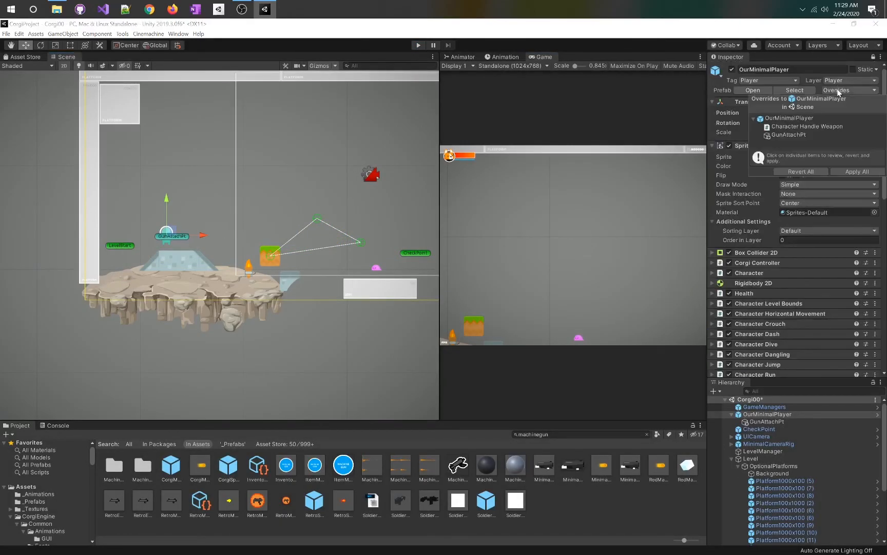
{"action": "left_click", "coordinate": [850, 172]}
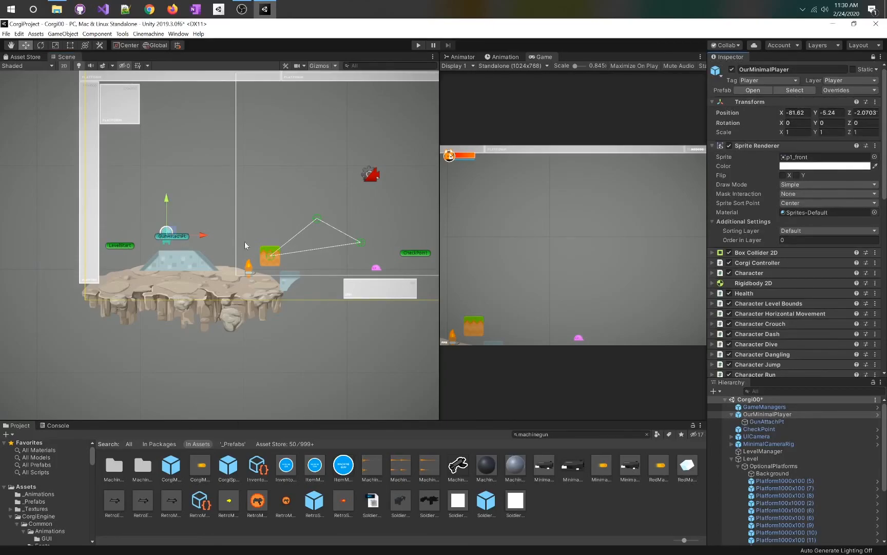
{"action": "right_click", "coordinate": [766, 416]}
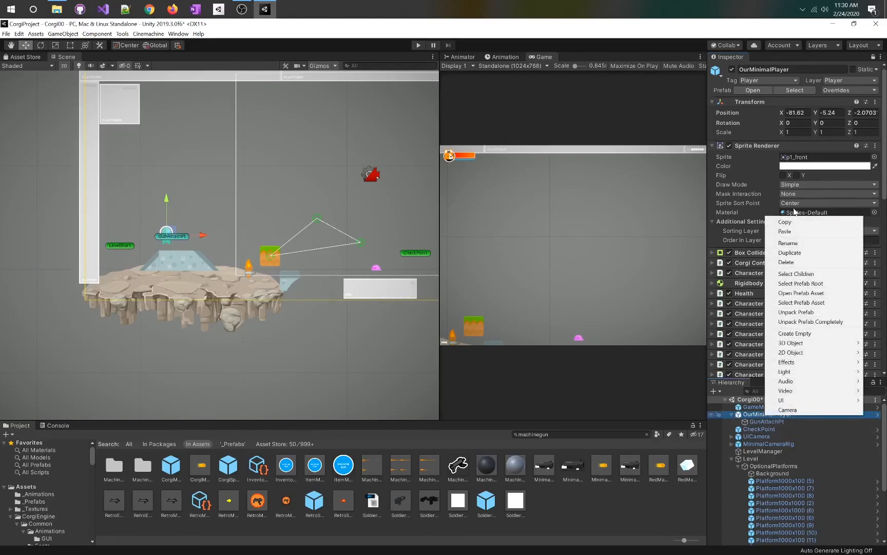
{"action": "left_click", "coordinate": [778, 261]}
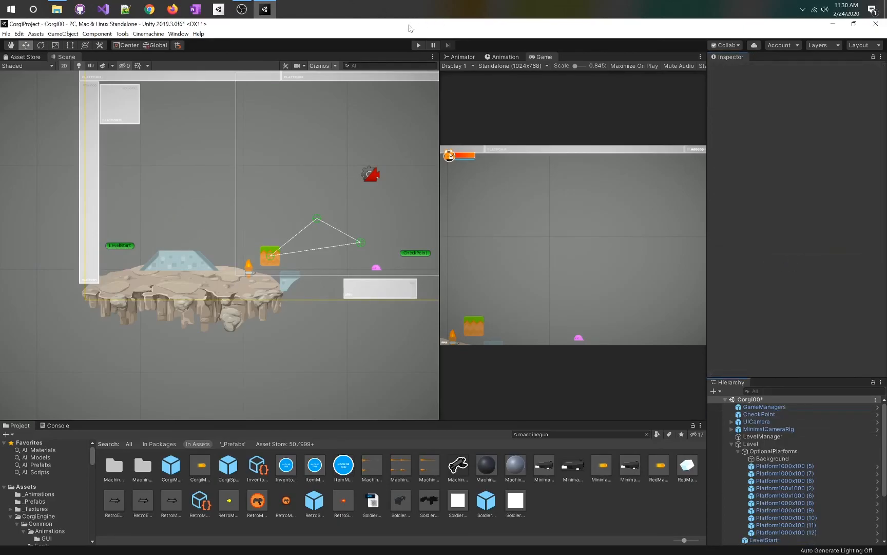
Step: Playtest the level by moving and jumping with the spawned player and firing the machine gun, and stop the game
{"action": "left_click", "coordinate": [417, 46]}
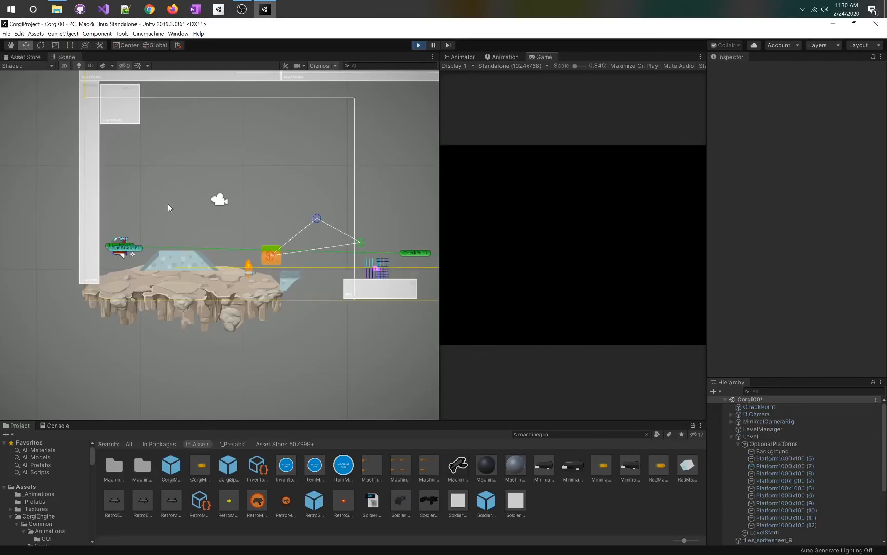
{"action": "left_click", "coordinate": [203, 199]}
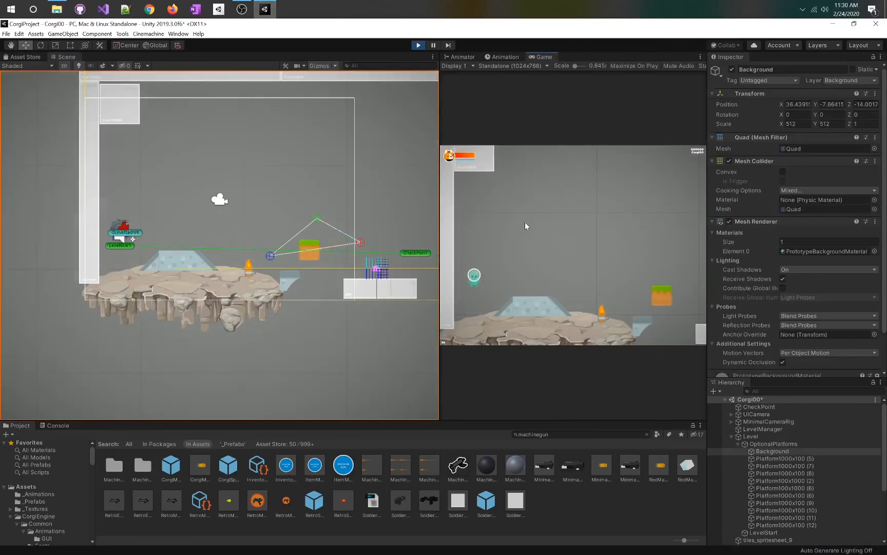
{"action": "key", "text": "space"}
{"action": "key", "text": "d"}
{"action": "left_click", "coordinate": [525, 248]}
{"action": "left_click", "coordinate": [525, 250]}
{"action": "left_click", "coordinate": [546, 292]}
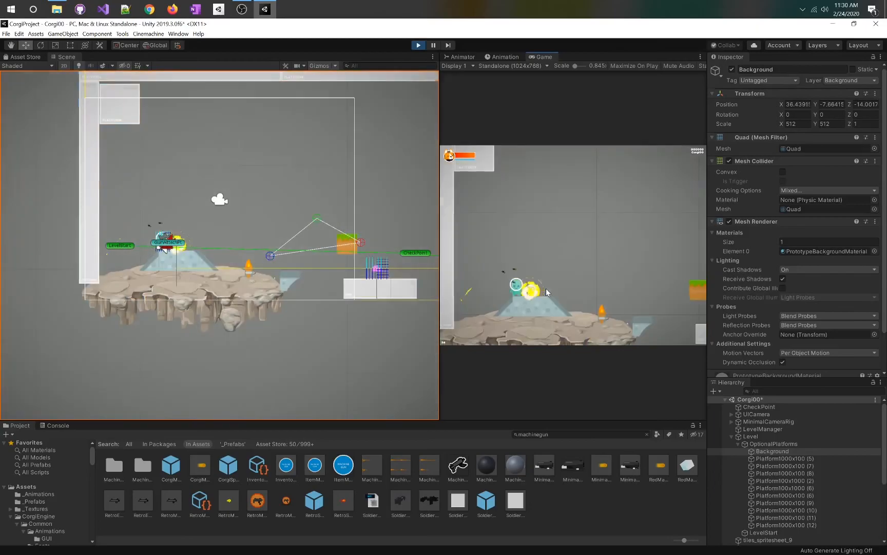
{"action": "key", "text": "a"}
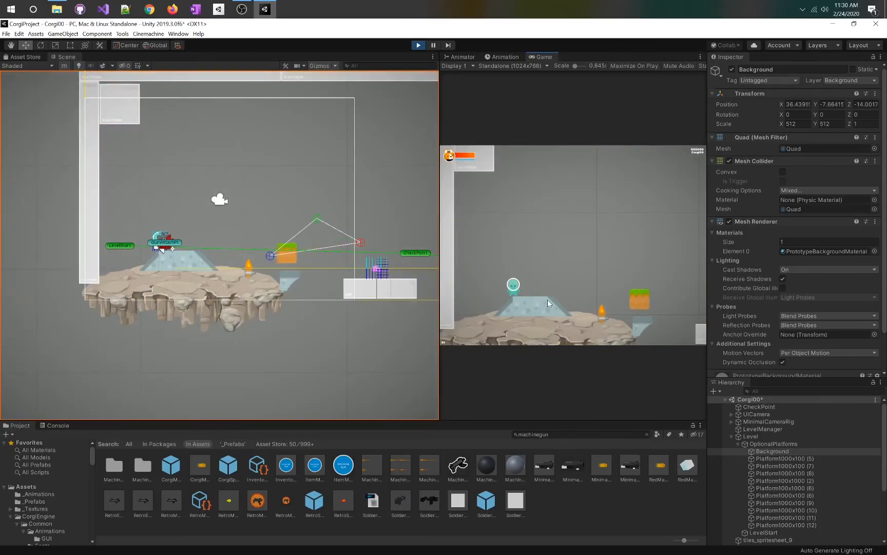
{"action": "key", "text": "d"}
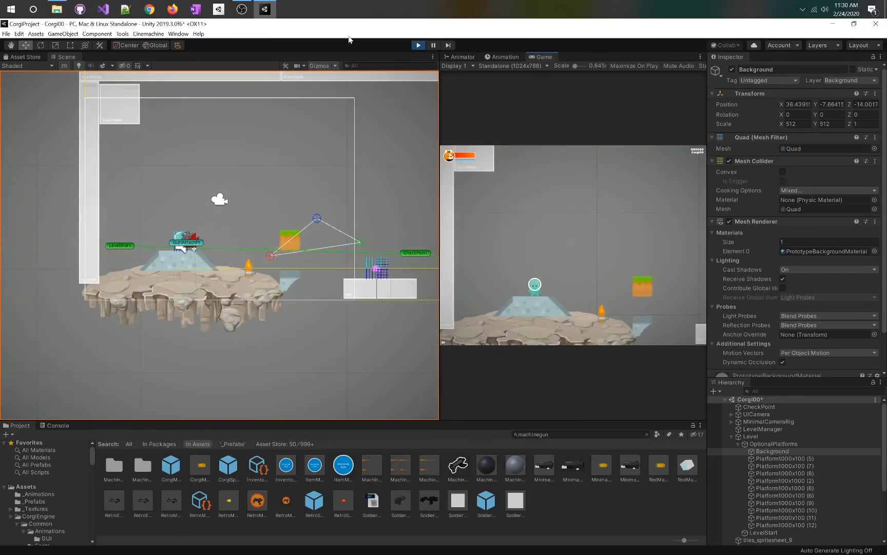
{"action": "key", "text": "ctrl+p"}
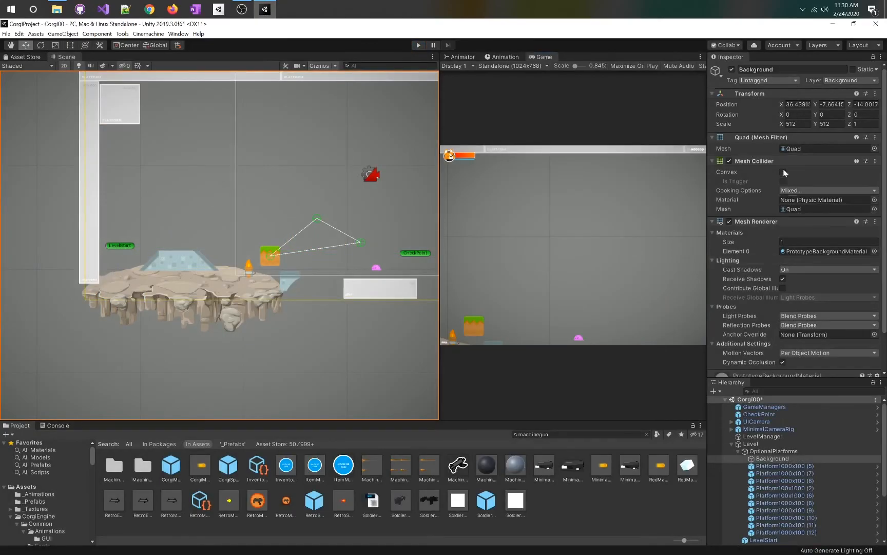
Step: Collapse the OptionalPlatforms group in the scene's object tree and select the Level object
{"action": "scroll", "coordinate": [832, 169], "scroll_direction": "down", "scroll_amount": 2}
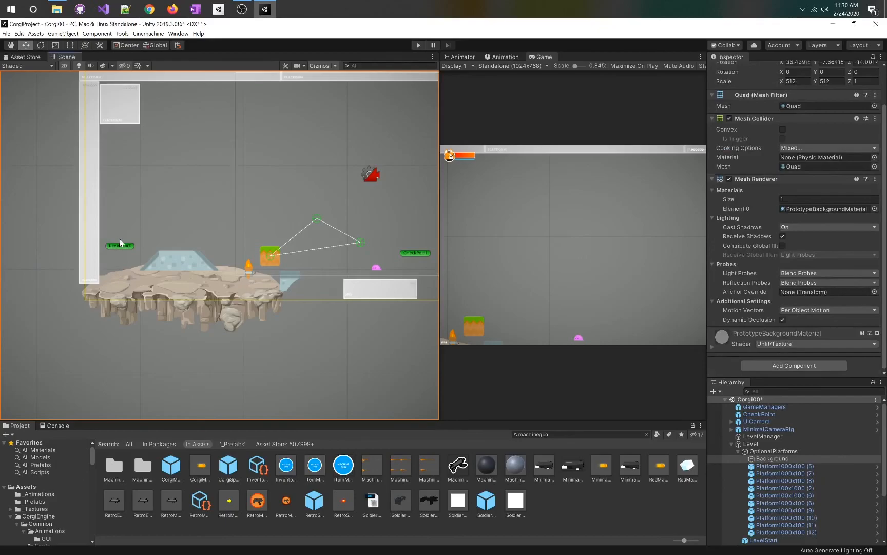
{"action": "left_click", "coordinate": [738, 451]}
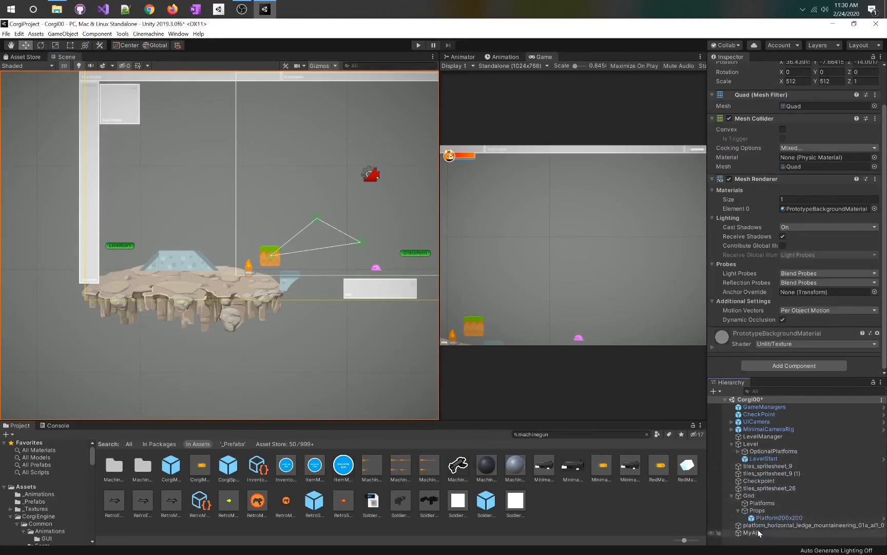
{"action": "left_click", "coordinate": [750, 444]}
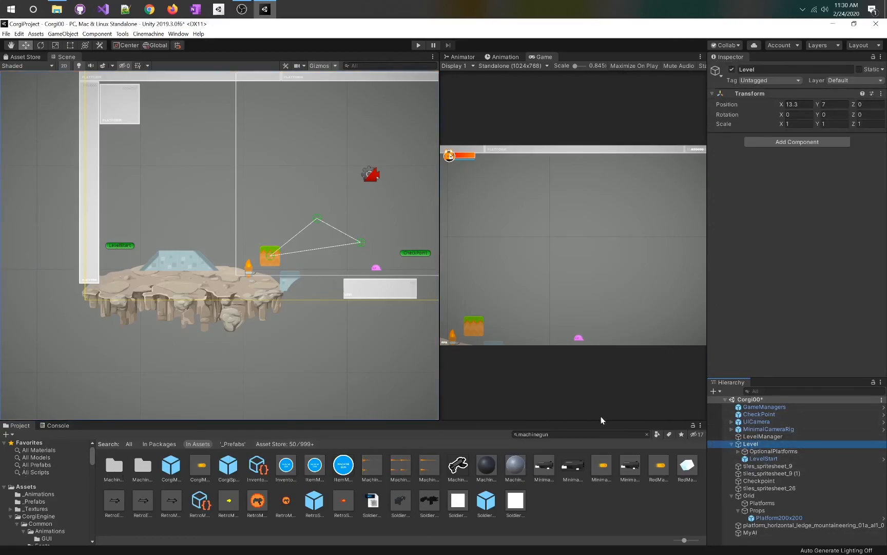
Step: Select the OurMinimalPlayer prefab in the _Prefabs folder and review its Character Handle Weapon settings
{"action": "left_click", "coordinate": [25, 501]}
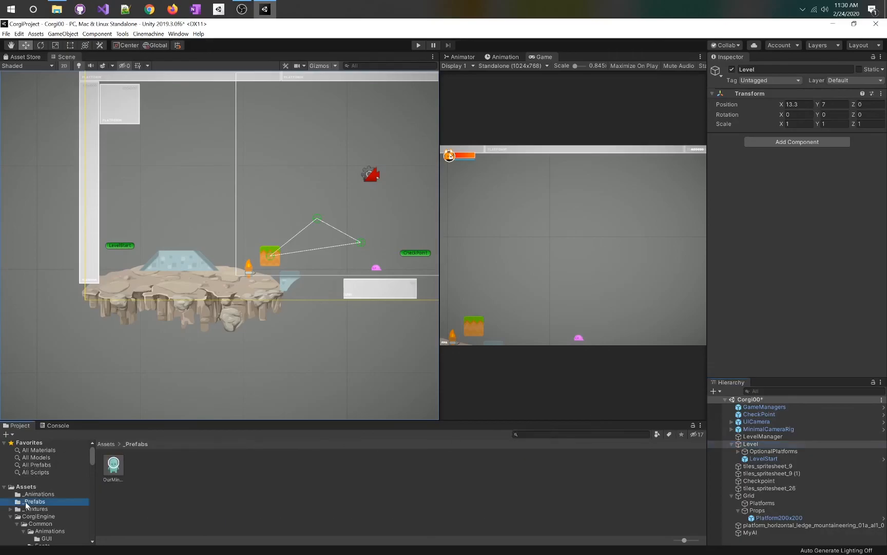
{"action": "left_click", "coordinate": [110, 474]}
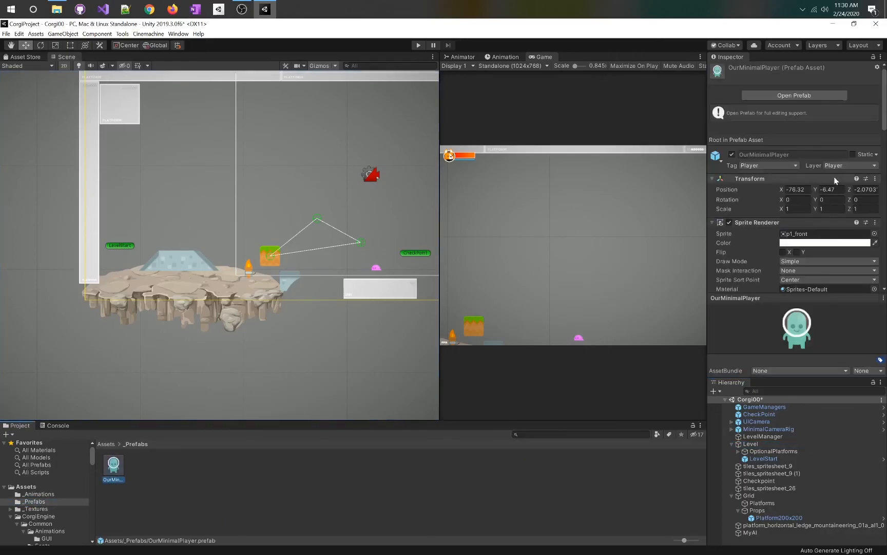
{"action": "scroll", "coordinate": [786, 192], "scroll_direction": "down", "scroll_amount": 10}
{"action": "scroll", "coordinate": [759, 196], "scroll_direction": "up", "scroll_amount": 9}
{"action": "scroll", "coordinate": [759, 196], "scroll_direction": "down", "scroll_amount": 6}
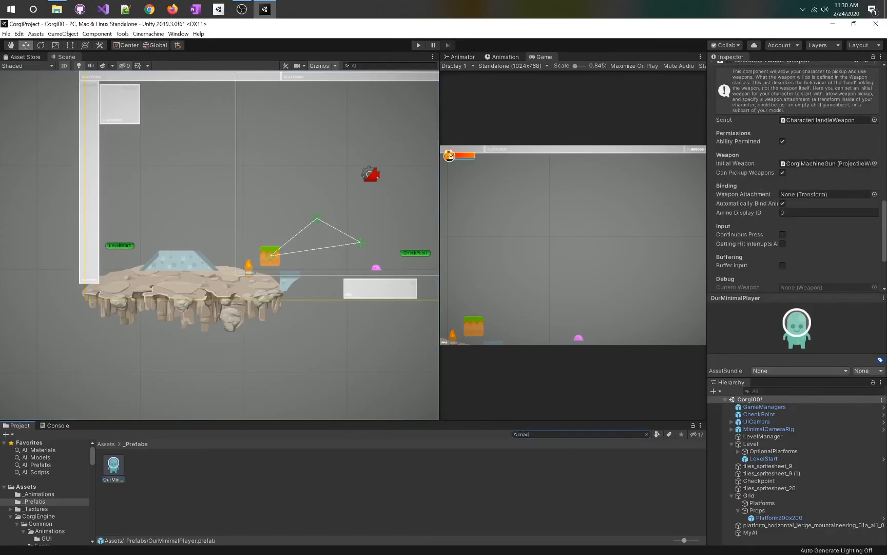
Step: Find the CorgiMachineGun prefab by searching for machinegun and place an instance in the scene at about X -87.55, Y -3.41
{"action": "left_click", "coordinate": [171, 467]}
{"action": "left_click_drag", "start_coordinate": [171, 467], "coordinate": [46, 201]}
{"action": "scroll", "coordinate": [869, 179], "scroll_direction": "up", "scroll_amount": 15}
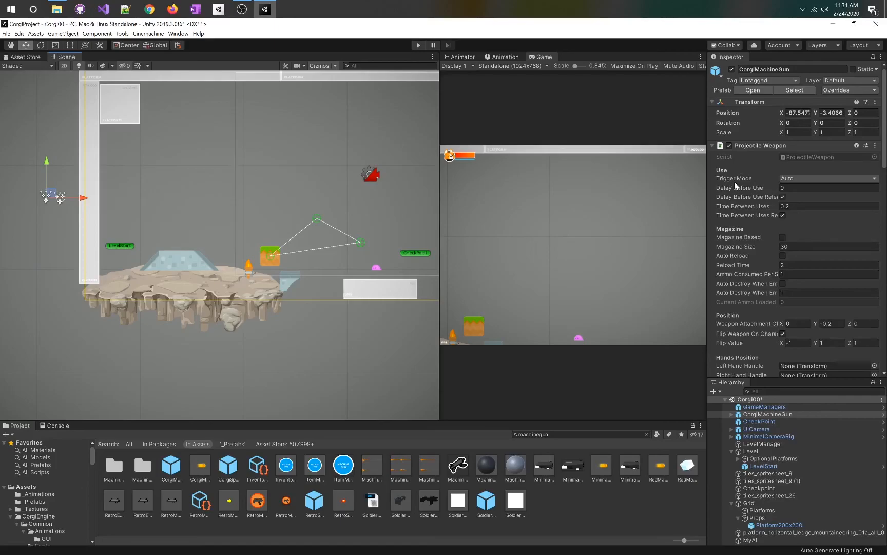
Step: Examine CorgiMachineGun's Projectile Weapon settings, including trigger mode, magazine, position, movement, animation parameters, feedbacks and spawn
{"action": "left_click", "coordinate": [806, 181]}
{"action": "scroll", "coordinate": [737, 305], "scroll_direction": "down", "scroll_amount": 3}
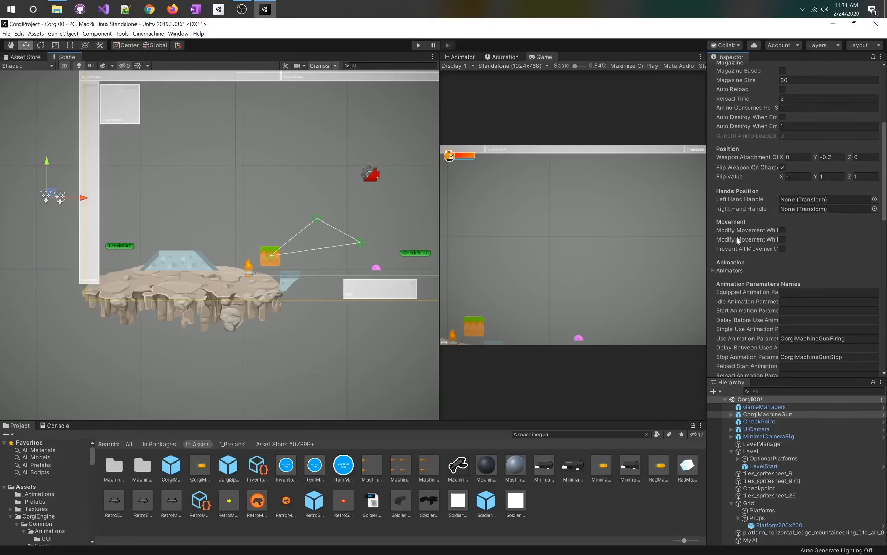
{"action": "left_click_drag", "start_coordinate": [707, 235], "coordinate": [607, 235]}
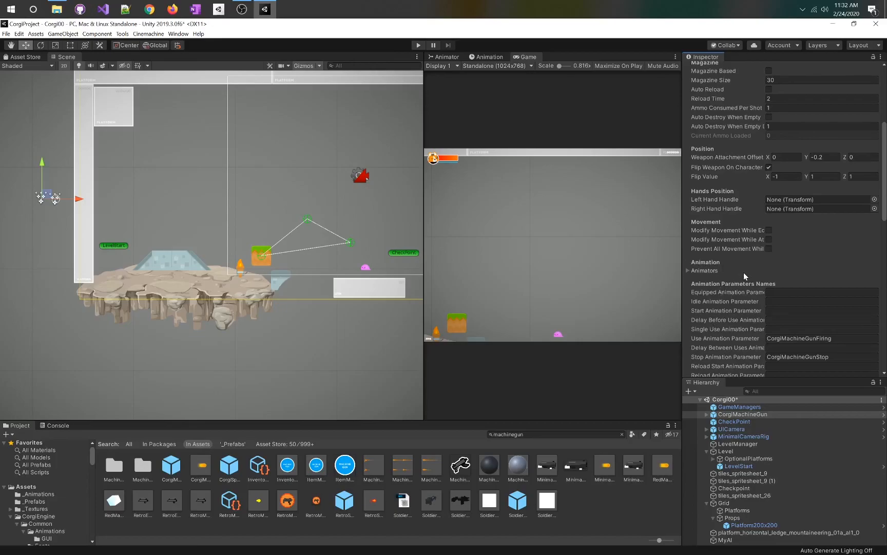
{"action": "scroll", "coordinate": [747, 271], "scroll_direction": "down", "scroll_amount": 8}
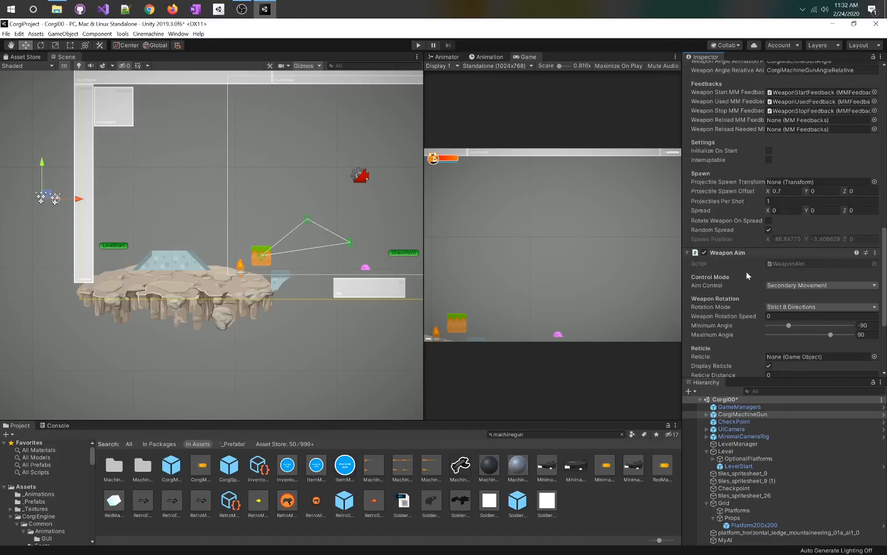
{"action": "scroll", "coordinate": [747, 275], "scroll_direction": "up", "scroll_amount": 3}
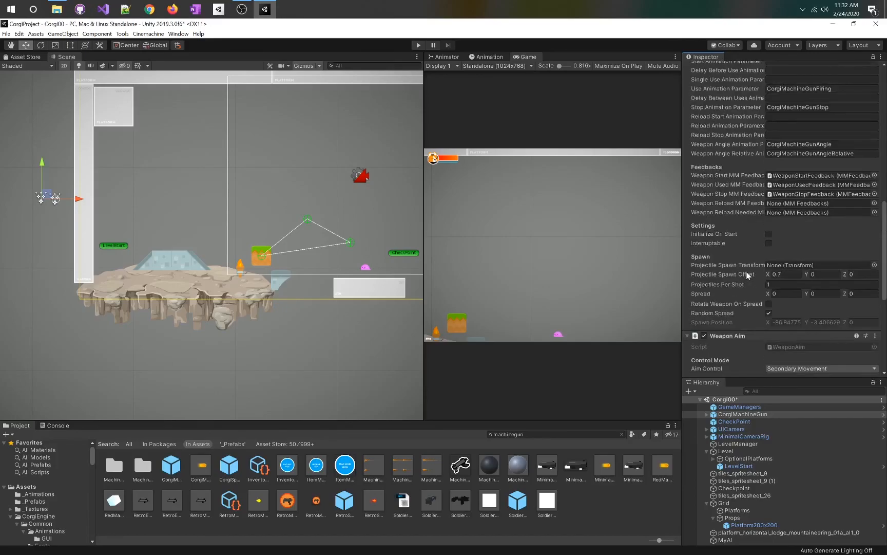
{"action": "scroll", "coordinate": [746, 274], "scroll_direction": "up", "scroll_amount": 15}
{"action": "scroll", "coordinate": [746, 271], "scroll_direction": "down", "scroll_amount": 6}
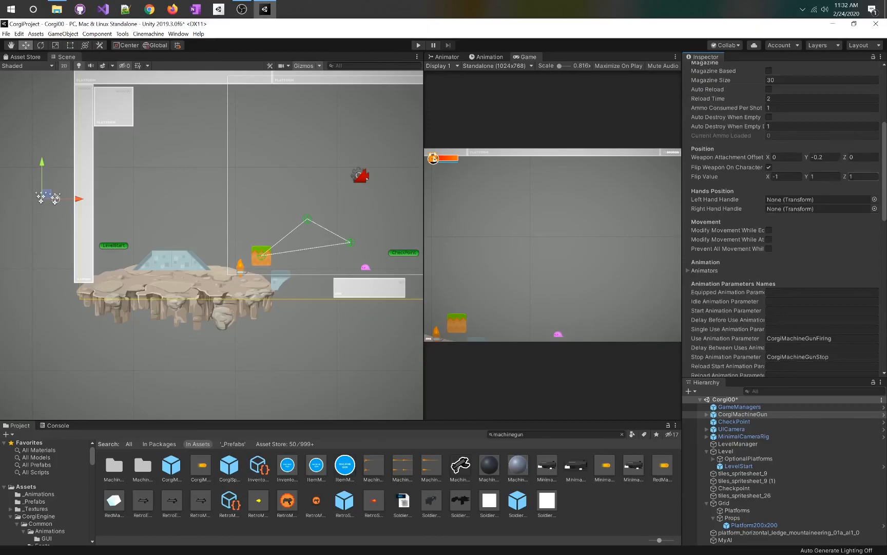
Step: In the CorgiMachineGun instance's Weapon Aim component, choose Strict 8 Directions as rotation mode and set Aim Control to Mouse
{"action": "left_click_drag", "start_coordinate": [884, 167], "coordinate": [877, 250]}
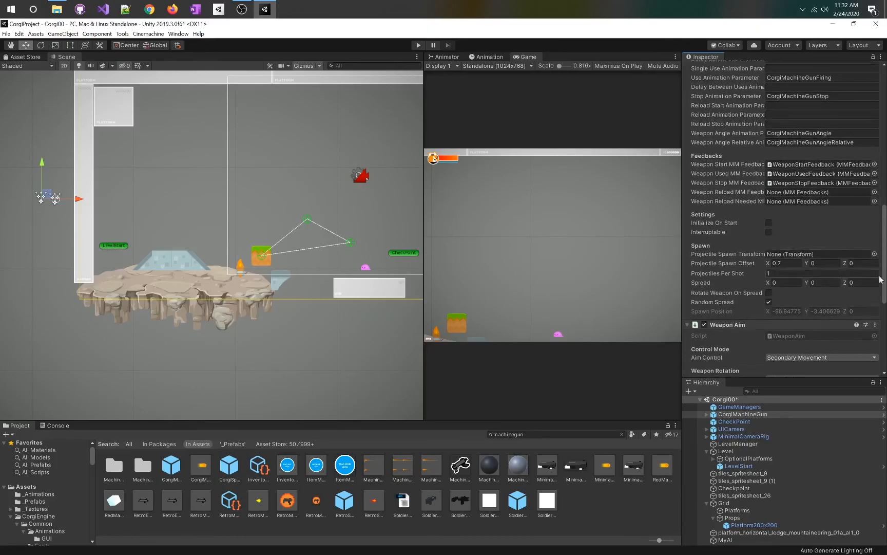
{"action": "left_click_drag", "start_coordinate": [885, 251], "coordinate": [884, 315]}
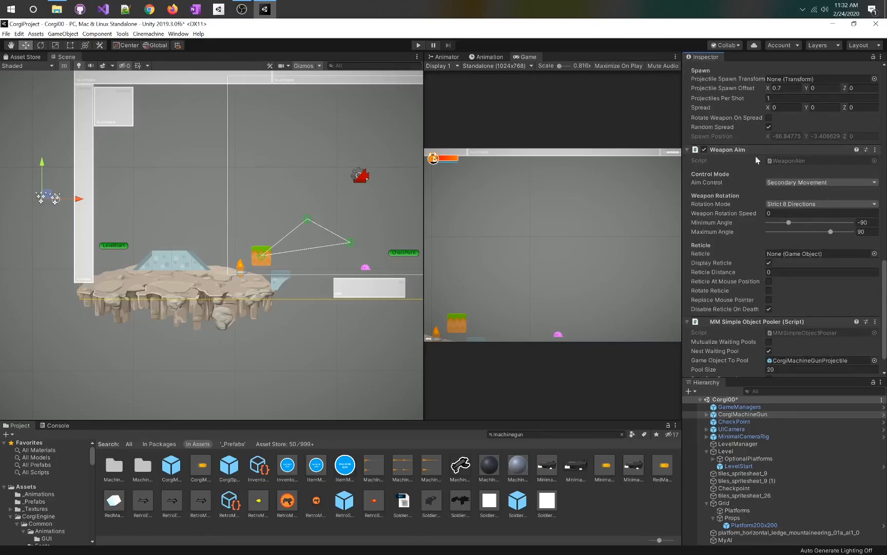
{"action": "left_click", "coordinate": [779, 203]}
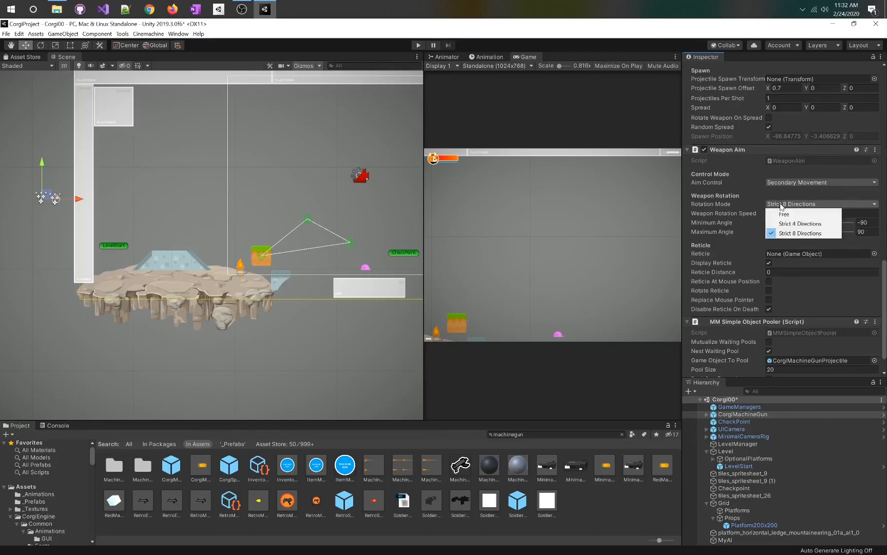
{"action": "left_click", "coordinate": [804, 232]}
{"action": "left_click", "coordinate": [800, 181]}
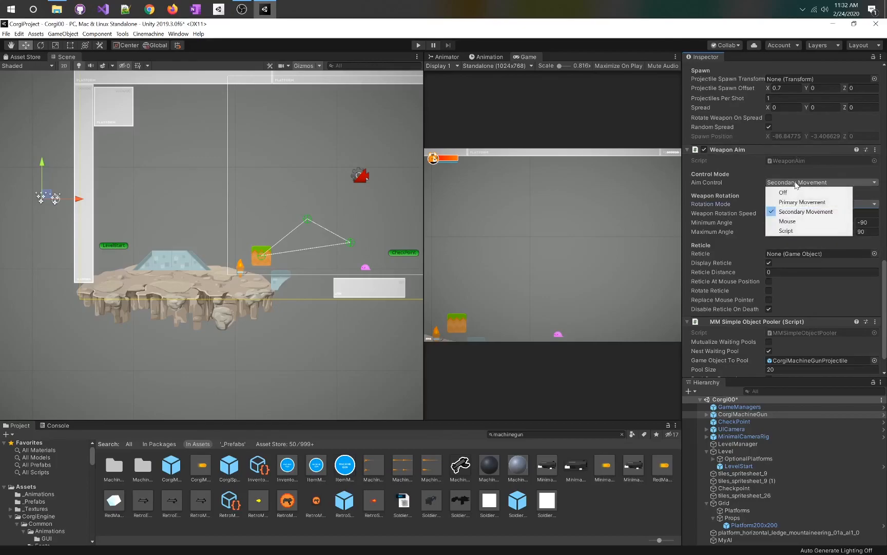
{"action": "left_click", "coordinate": [788, 221]}
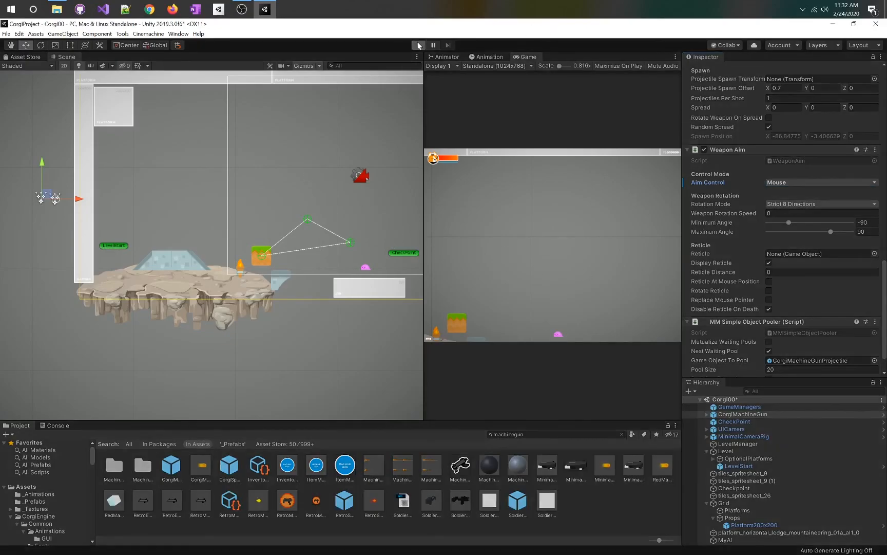
Step: Locate the CorgiMachineGunProjectile prefab through the object pooler's Game Object To Pool reference and examine its Sprite Renderer and Projectile settings
{"action": "scroll", "coordinate": [769, 317], "scroll_direction": "down", "scroll_amount": 2}
{"action": "left_click", "coordinate": [769, 320]}
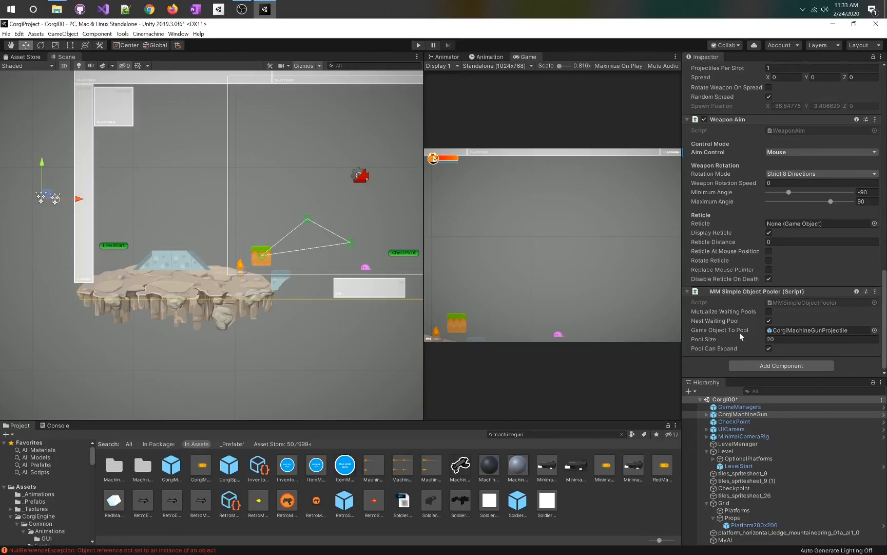
{"action": "left_click", "coordinate": [795, 331]}
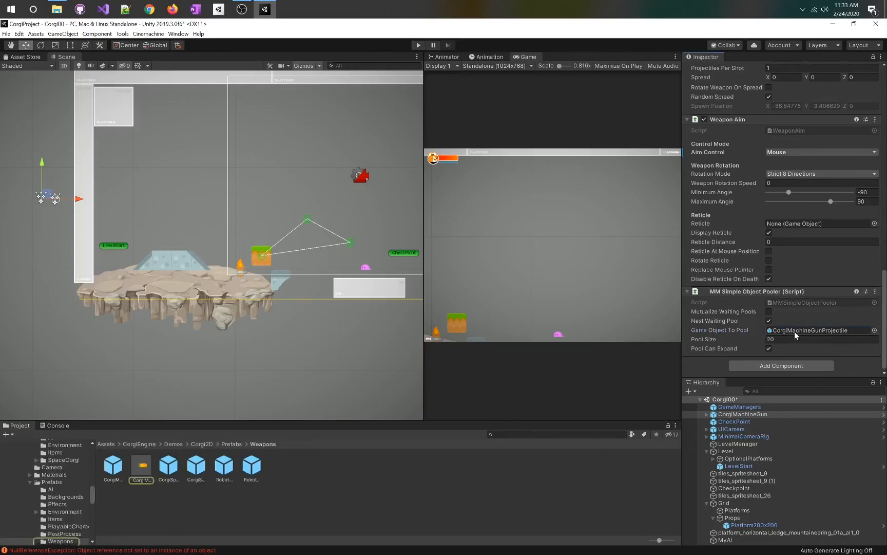
{"action": "left_click", "coordinate": [141, 469]}
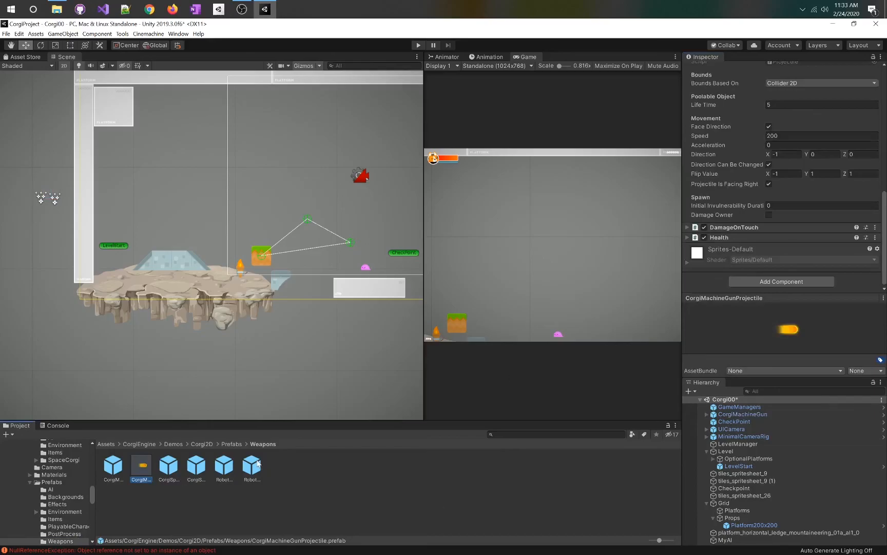
{"action": "scroll", "coordinate": [710, 195], "scroll_direction": "up", "scroll_amount": 10}
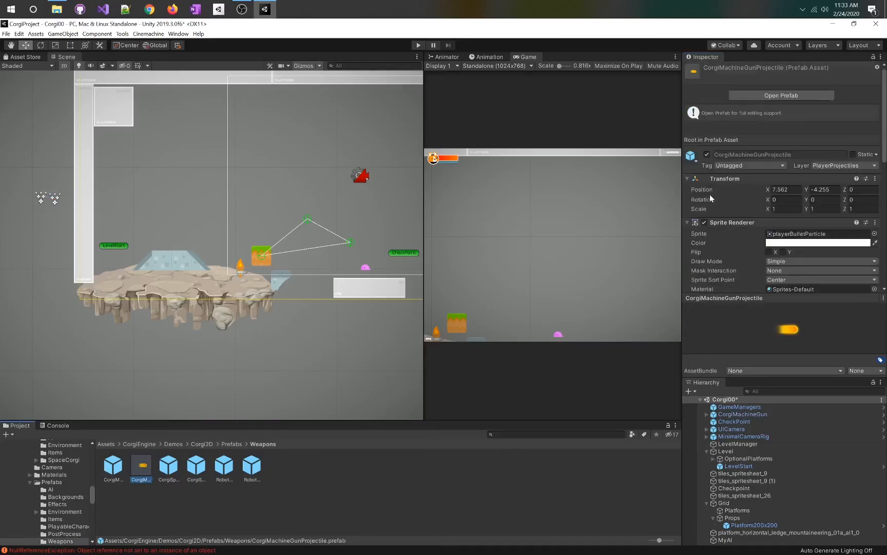
{"action": "scroll", "coordinate": [725, 225], "scroll_direction": "down", "scroll_amount": 8}
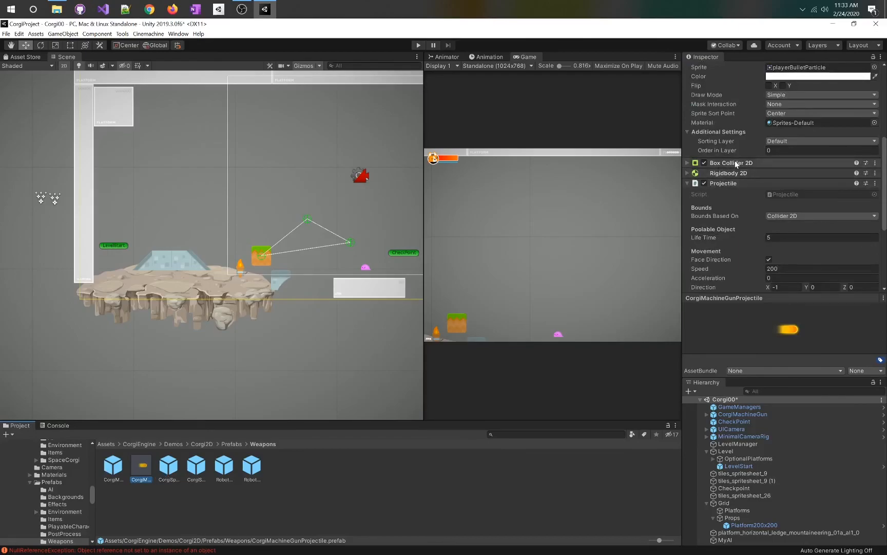
{"action": "scroll", "coordinate": [701, 178], "scroll_direction": "down", "scroll_amount": 5}
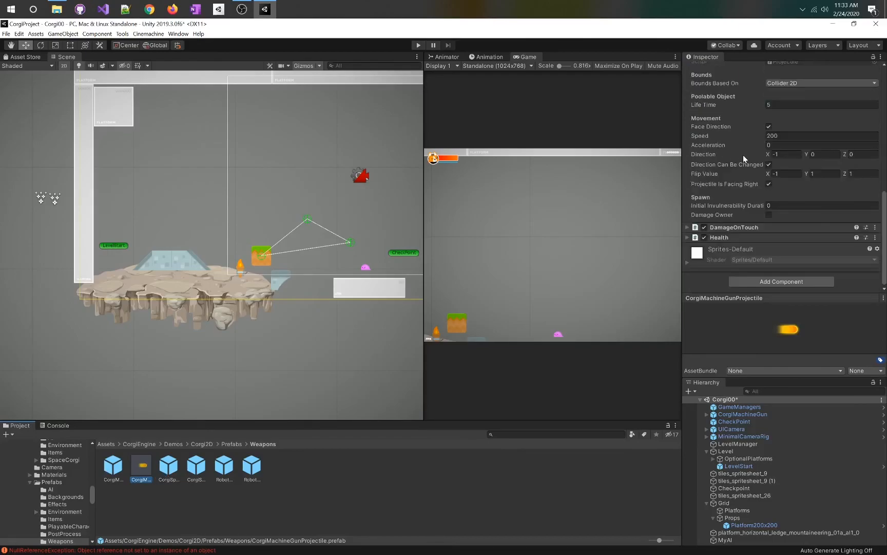
{"action": "scroll", "coordinate": [743, 155], "scroll_direction": "up", "scroll_amount": 3}
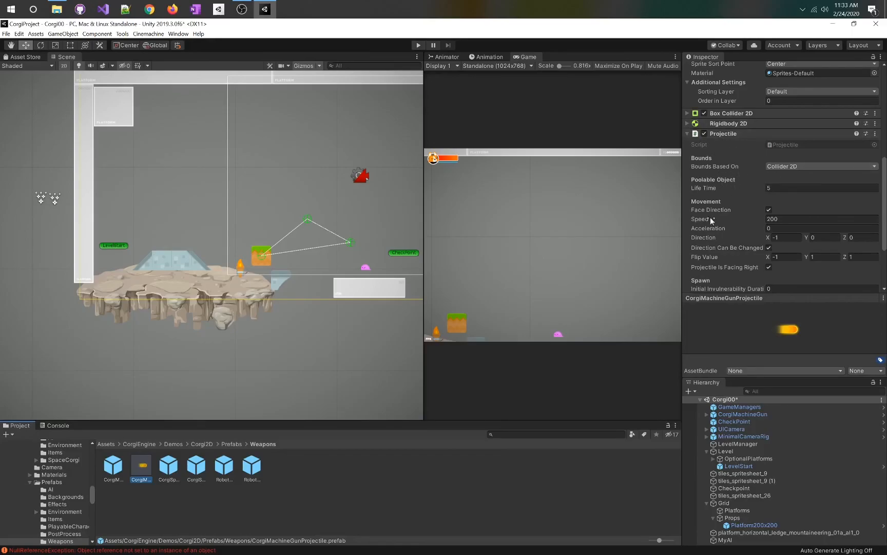
{"action": "scroll", "coordinate": [707, 218], "scroll_direction": "down", "scroll_amount": 3}
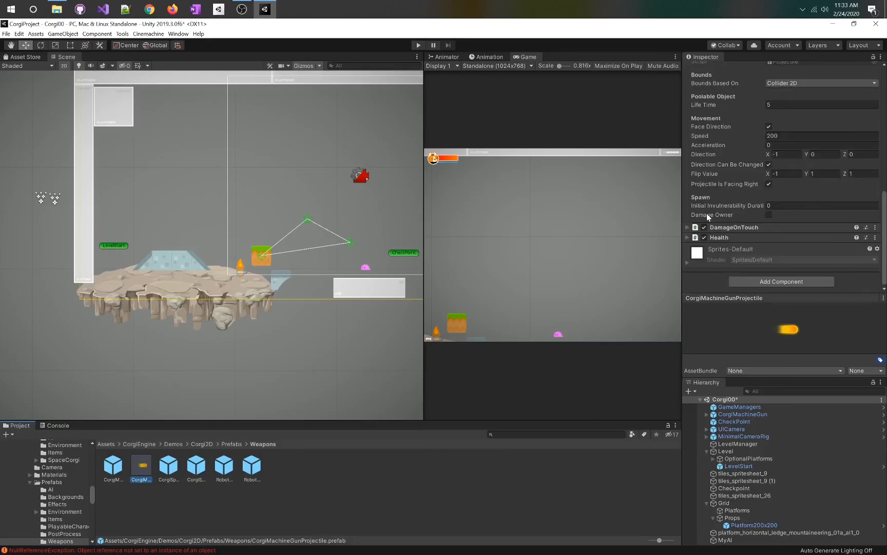
Step: Expand the projectile's DamageOnTouch component and examine its target layer mask, damage caused, damage taken and feedback settings
{"action": "left_click", "coordinate": [685, 227]}
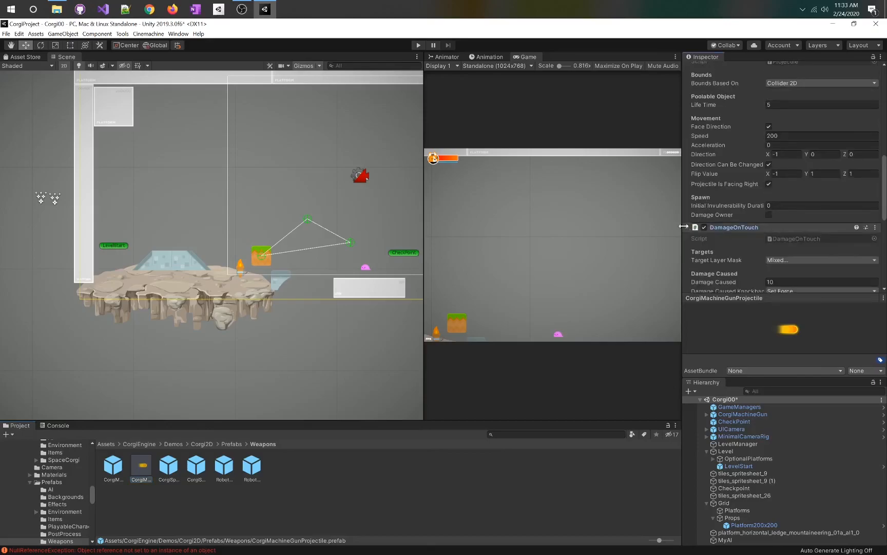
{"action": "scroll", "coordinate": [730, 259], "scroll_direction": "down", "scroll_amount": 3}
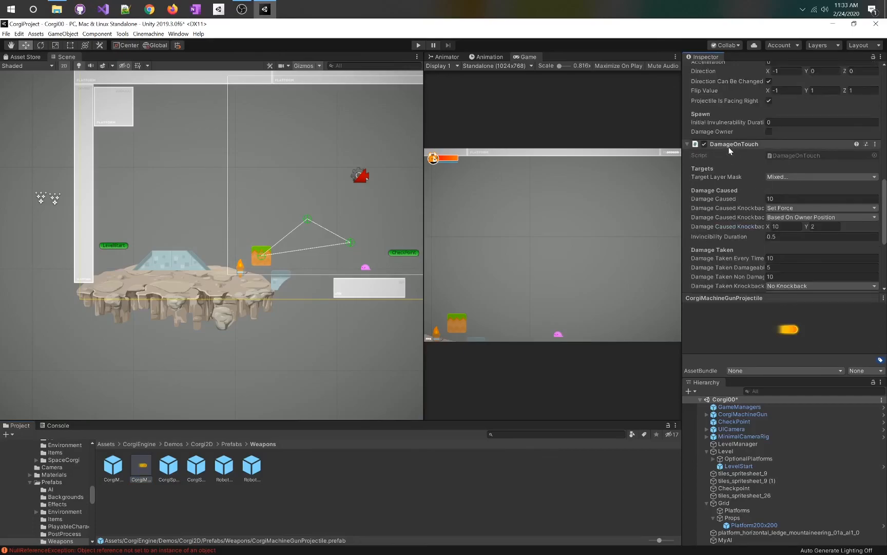
{"action": "left_click", "coordinate": [784, 177]}
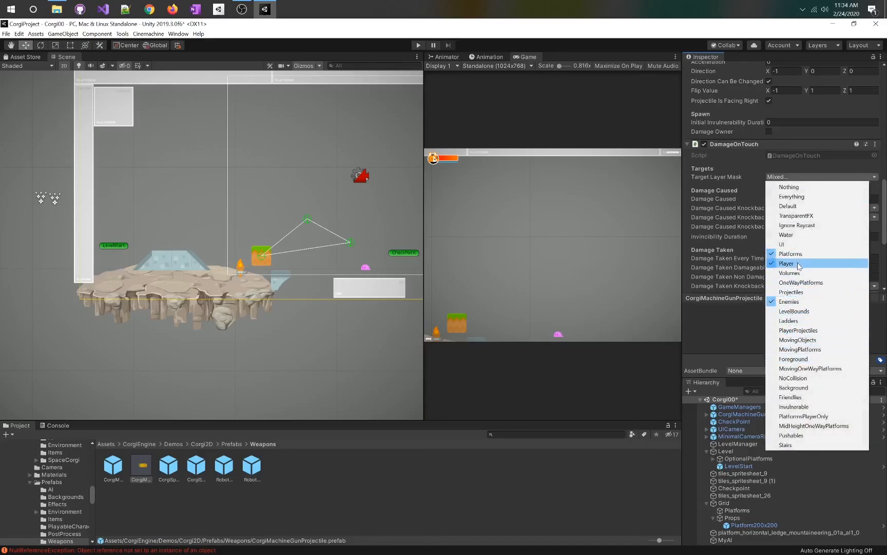
{"action": "left_click", "coordinate": [807, 176]}
{"action": "scroll", "coordinate": [698, 216], "scroll_direction": "down", "scroll_amount": 5}
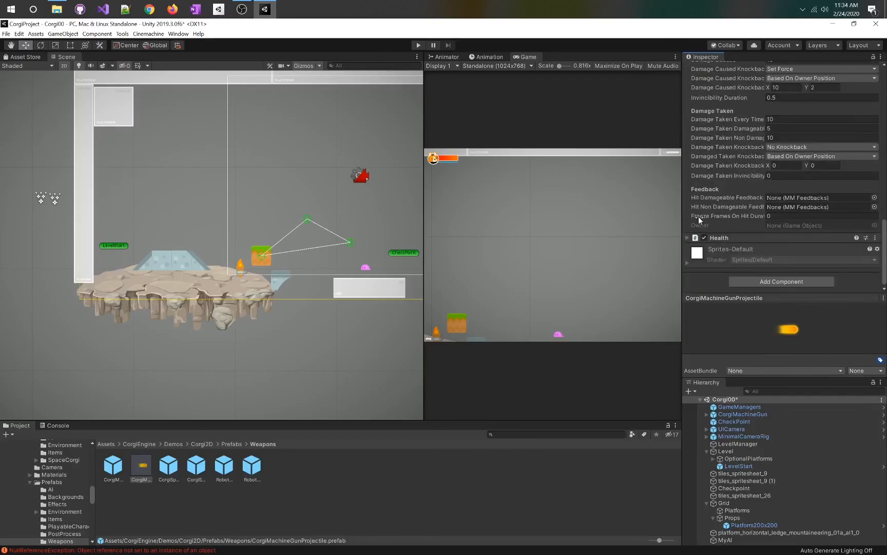
{"action": "scroll", "coordinate": [729, 140], "scroll_direction": "up", "scroll_amount": 10}
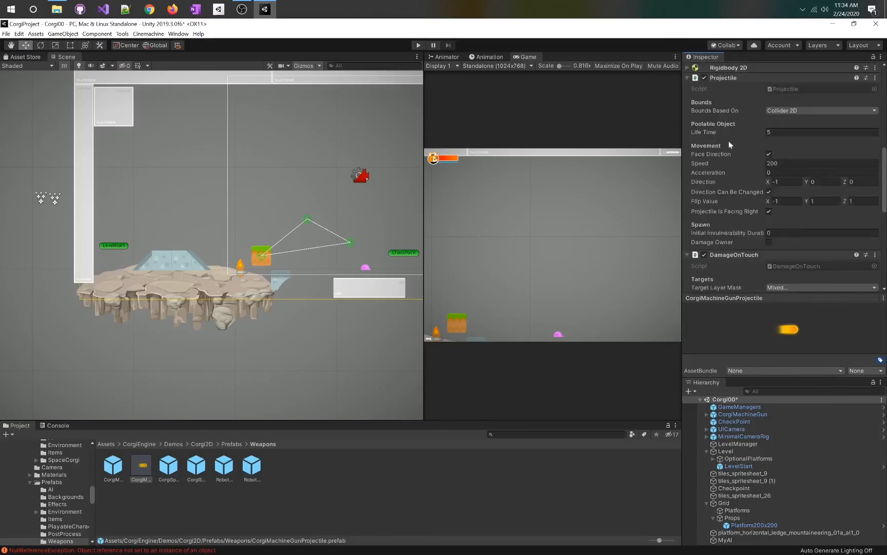
Step: Expand the projectile's Health component and examine its health, damage, death and death force settings
{"action": "scroll", "coordinate": [729, 141], "scroll_direction": "down", "scroll_amount": 10}
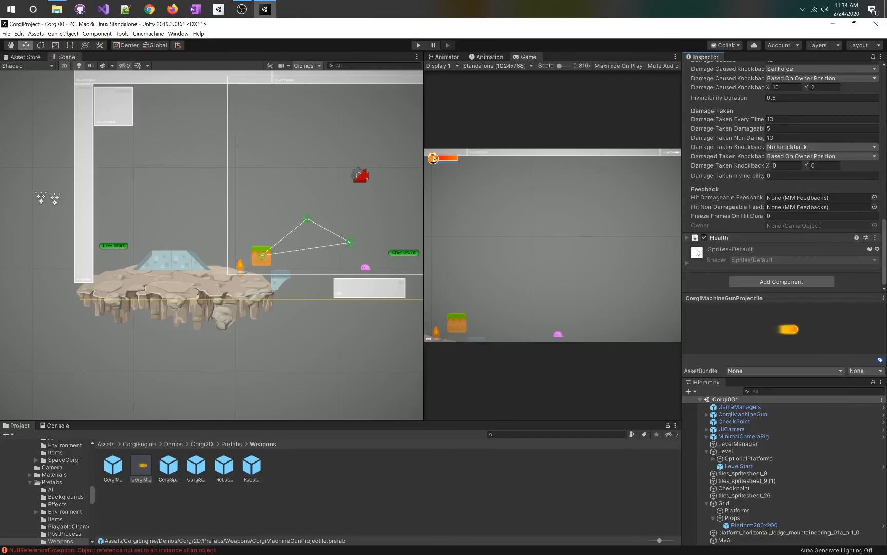
{"action": "left_click", "coordinate": [687, 237]}
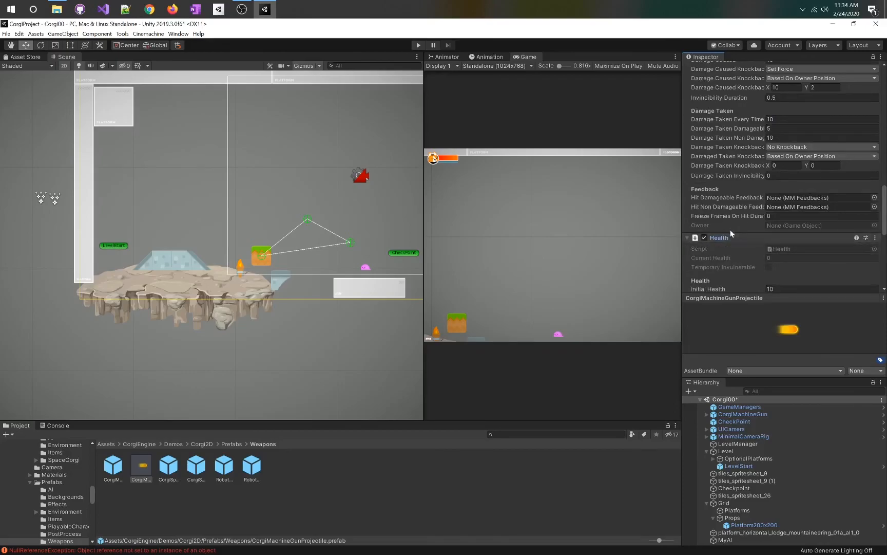
{"action": "scroll", "coordinate": [731, 230], "scroll_direction": "down", "scroll_amount": 3}
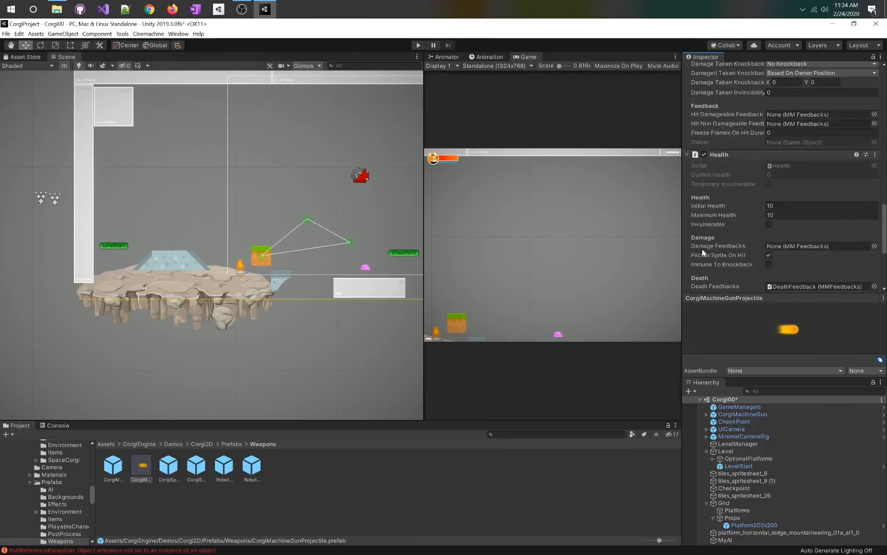
{"action": "scroll", "coordinate": [693, 216], "scroll_direction": "down", "scroll_amount": 3}
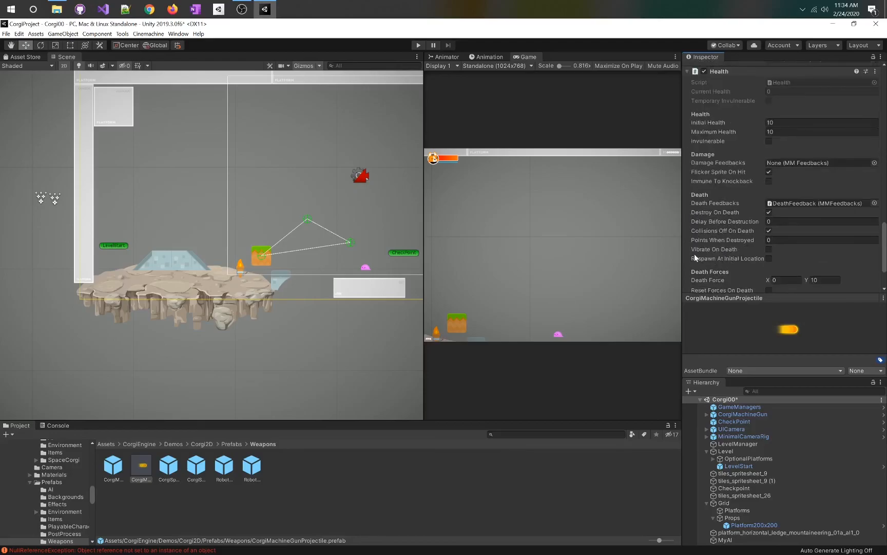
{"action": "scroll", "coordinate": [736, 251], "scroll_direction": "up", "scroll_amount": 10}
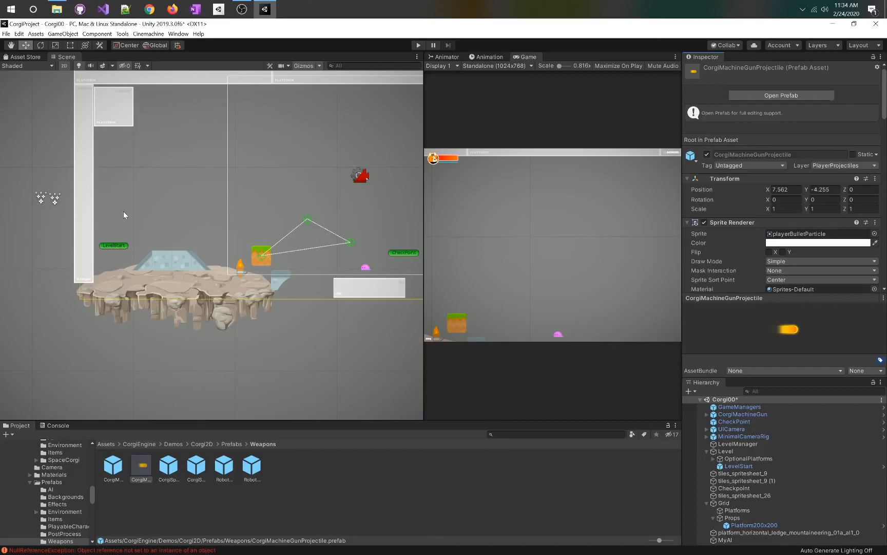
Step: Select the CorgiMachineGun prefab in the Weapons folder and review its Projectile Weapon, Weapon Aim and object pooler settings
{"action": "left_click", "coordinate": [113, 467]}
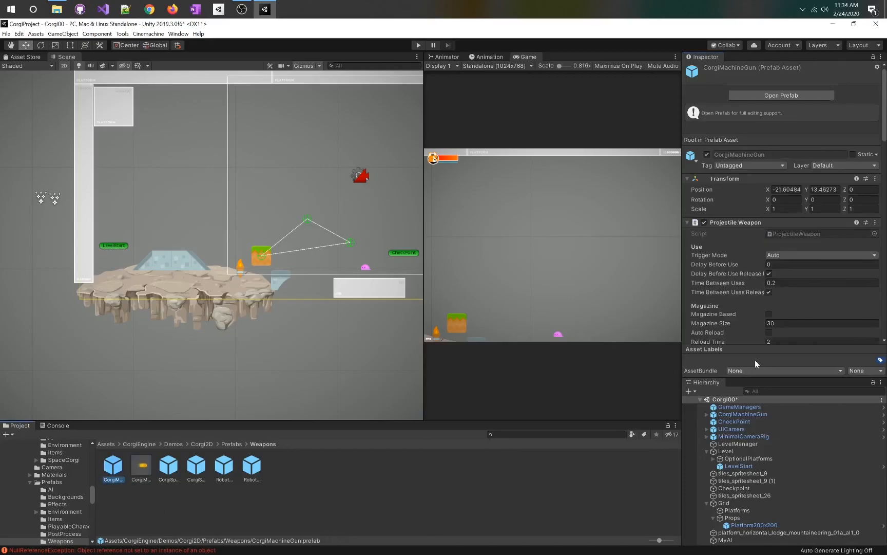
{"action": "scroll", "coordinate": [740, 287], "scroll_direction": "down", "scroll_amount": 6}
{"action": "scroll", "coordinate": [736, 272], "scroll_direction": "down", "scroll_amount": 10}
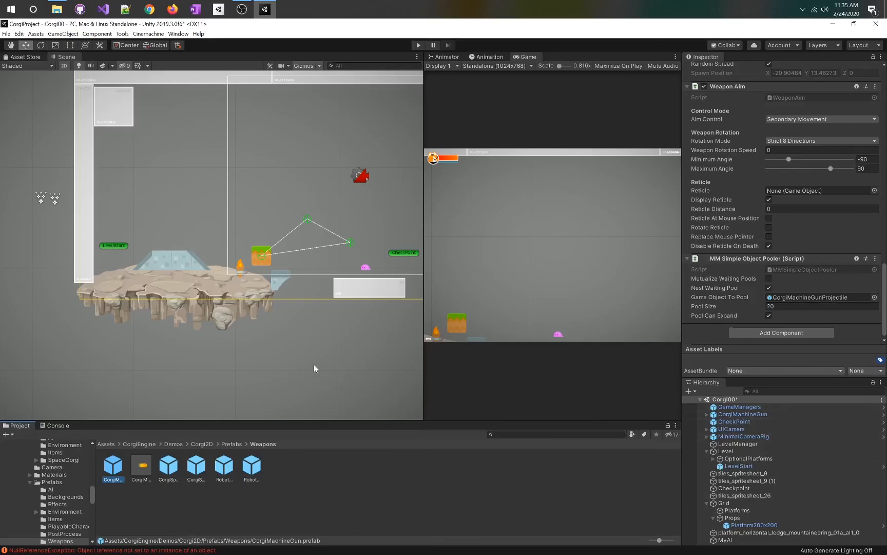
{"action": "scroll", "coordinate": [736, 307], "scroll_direction": "up", "scroll_amount": 10}
{"action": "scroll", "coordinate": [736, 303], "scroll_direction": "up", "scroll_amount": 10}
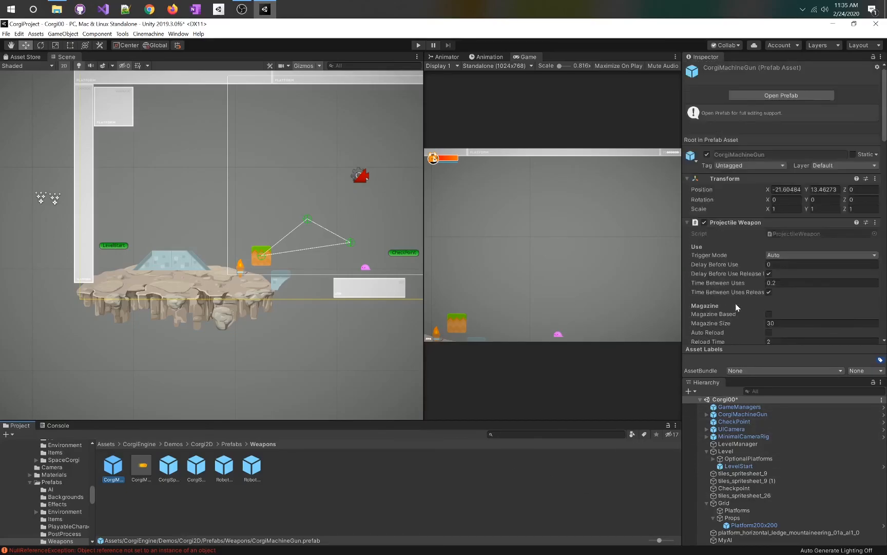
{"action": "scroll", "coordinate": [723, 243], "scroll_direction": "down", "scroll_amount": 15}
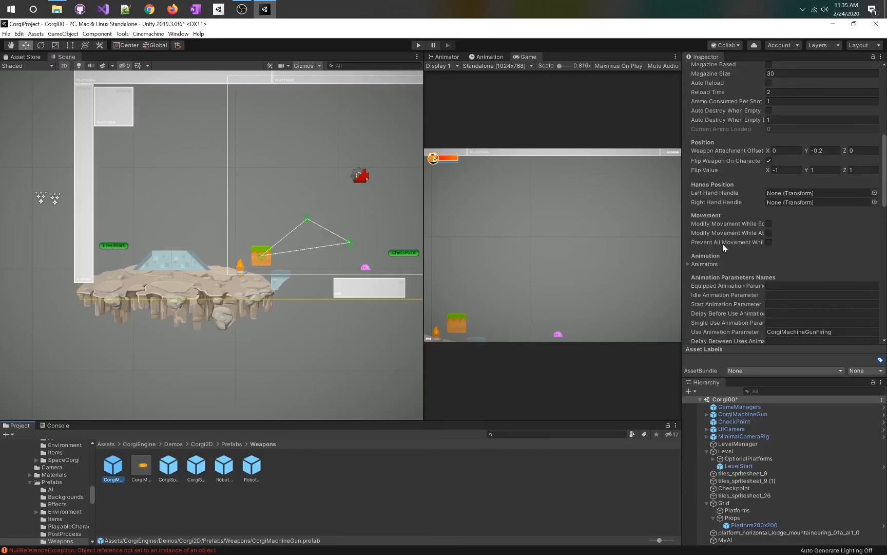
{"action": "scroll", "coordinate": [723, 243], "scroll_direction": "up", "scroll_amount": 15}
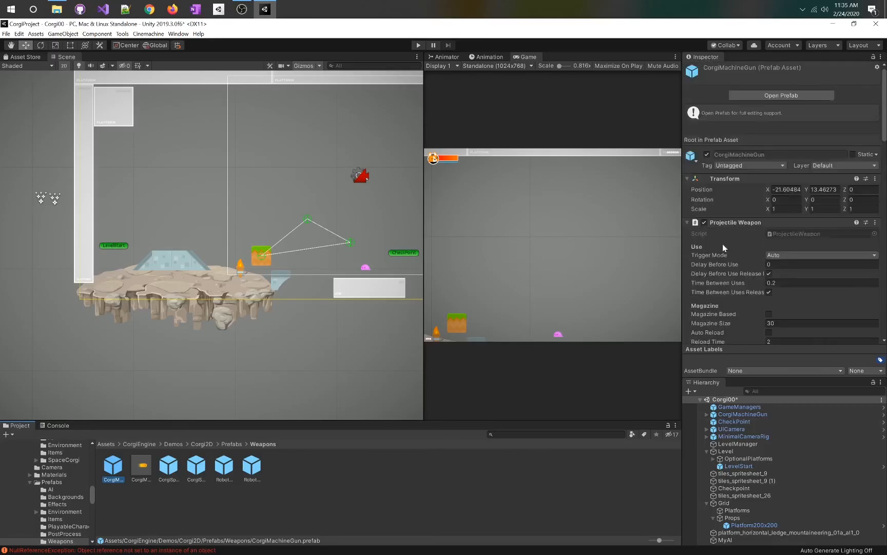
Step: Review the CorgiMachineGunProjectile prefab's Projectile, DamageOnTouch and Health settings once more, and reselect the CorgiMachineGun prefab
{"action": "left_click", "coordinate": [148, 473]}
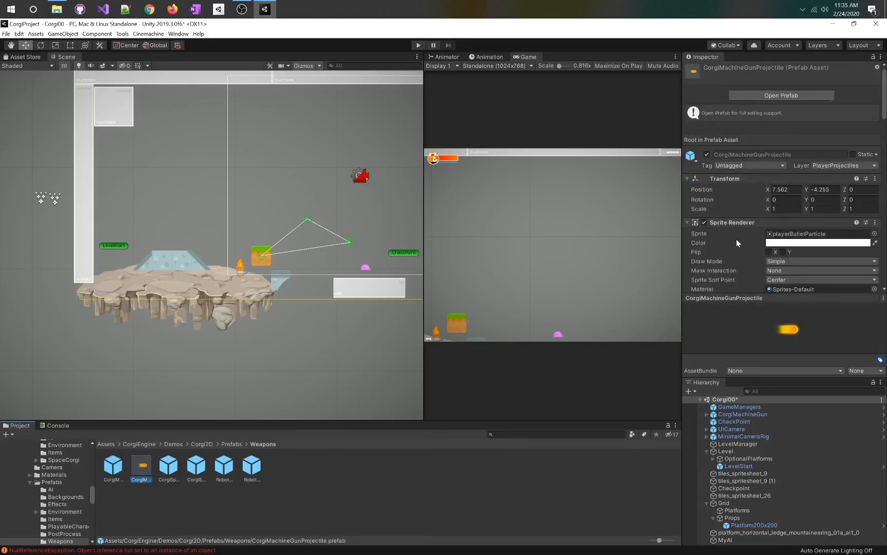
{"action": "scroll", "coordinate": [737, 239], "scroll_direction": "down", "scroll_amount": 5}
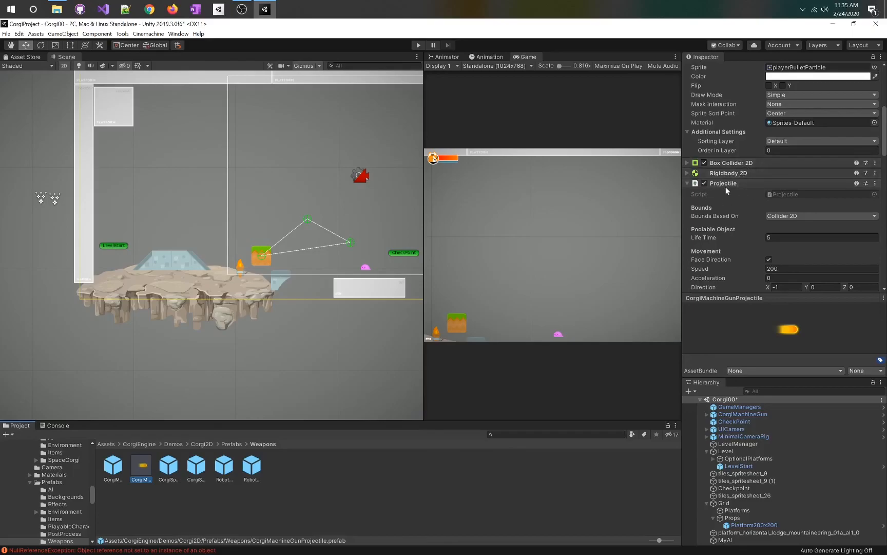
{"action": "scroll", "coordinate": [729, 196], "scroll_direction": "down", "scroll_amount": 10}
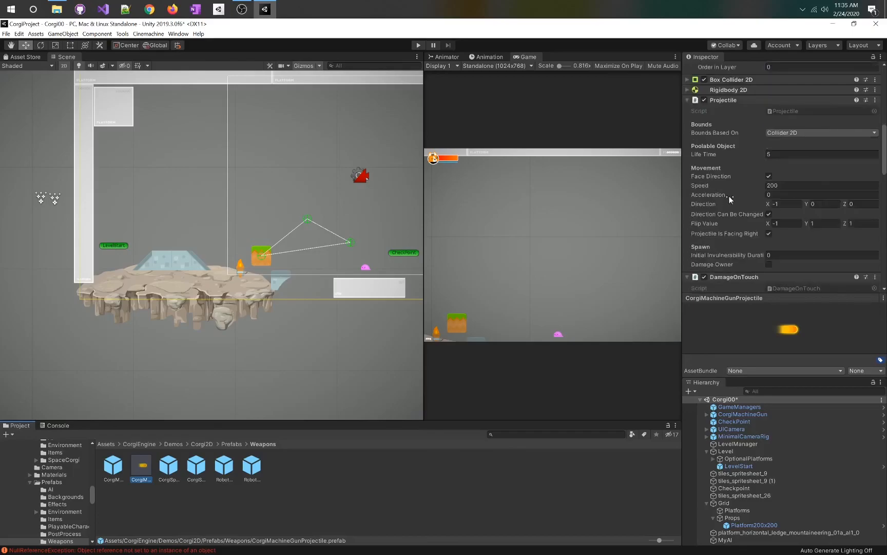
{"action": "scroll", "coordinate": [729, 195], "scroll_direction": "up", "scroll_amount": 3}
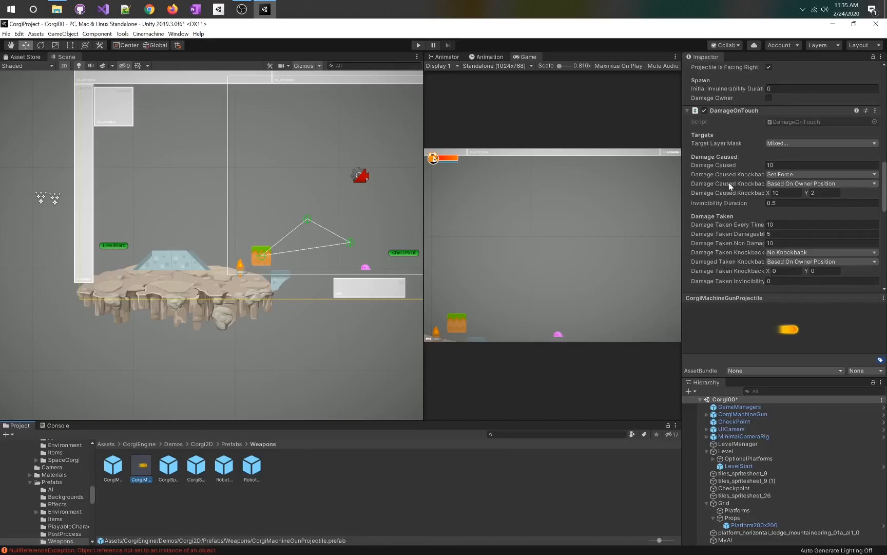
{"action": "scroll", "coordinate": [713, 176], "scroll_direction": "down", "scroll_amount": 10}
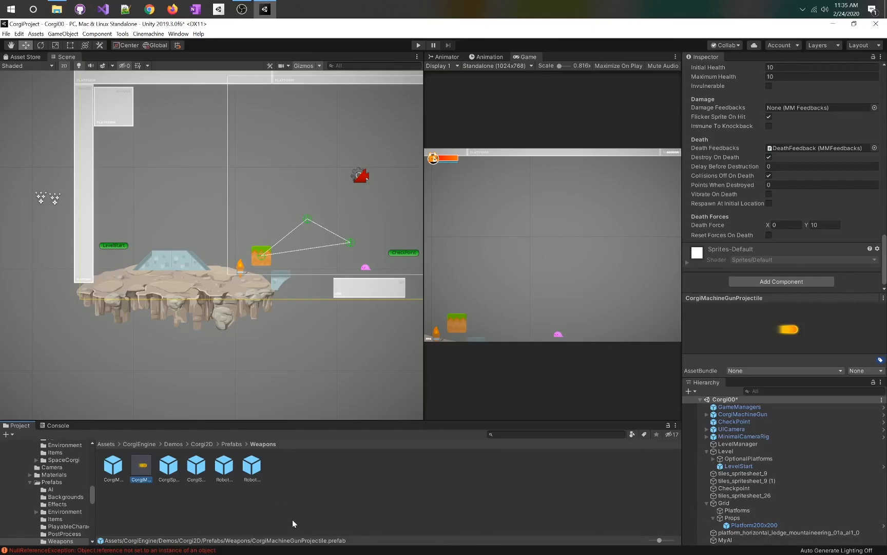
{"action": "left_click", "coordinate": [113, 465]}
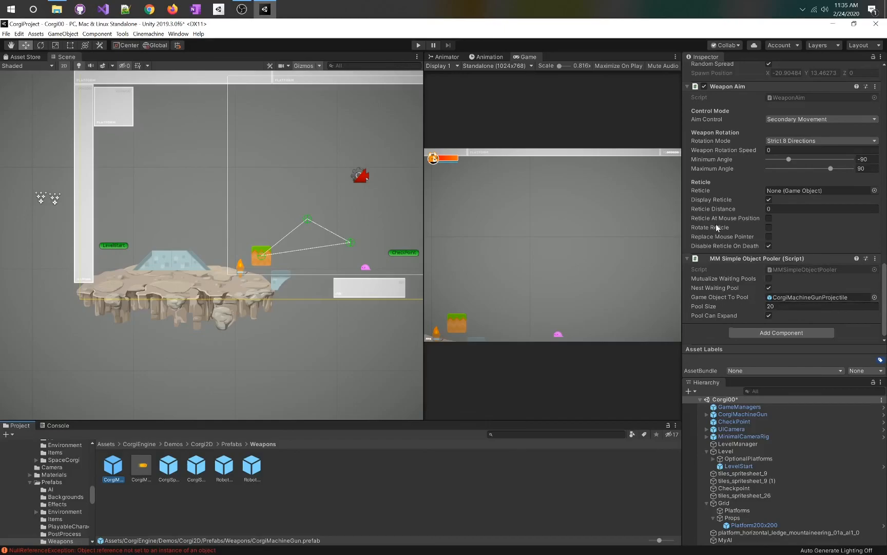
Step: Delete the CorgiMachineGun instance from the scene and check the OurMinimalPlayer prefab's Character Handle Weapon settings
{"action": "right_click", "coordinate": [724, 414]}
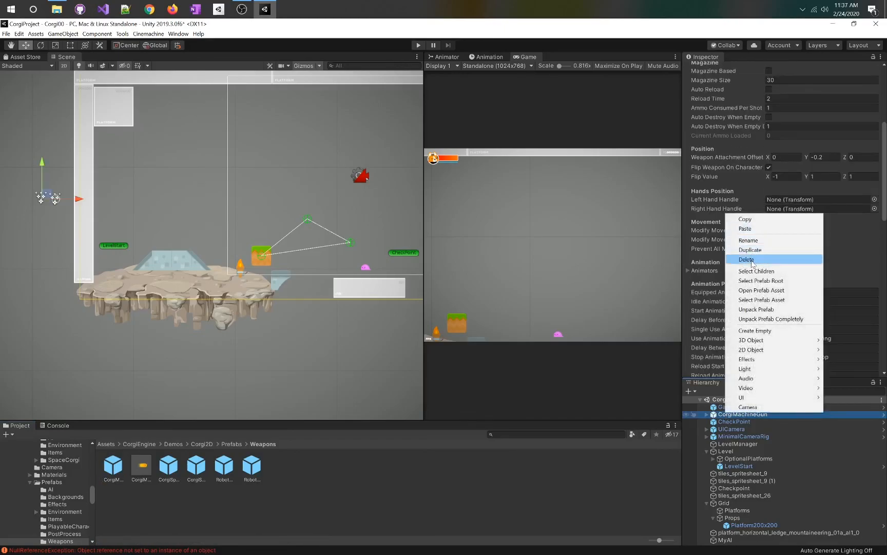
{"action": "left_click", "coordinate": [752, 260]}
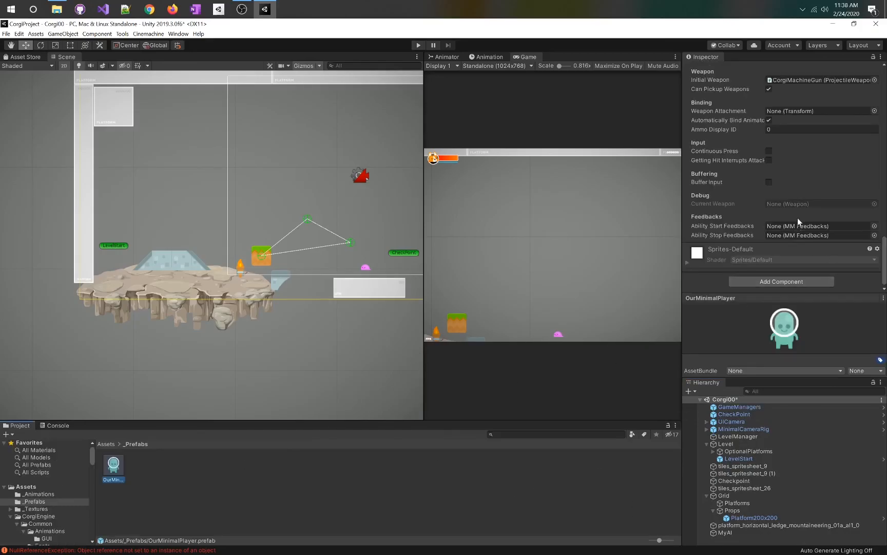
{"action": "scroll", "coordinate": [797, 217], "scroll_direction": "up", "scroll_amount": 5}
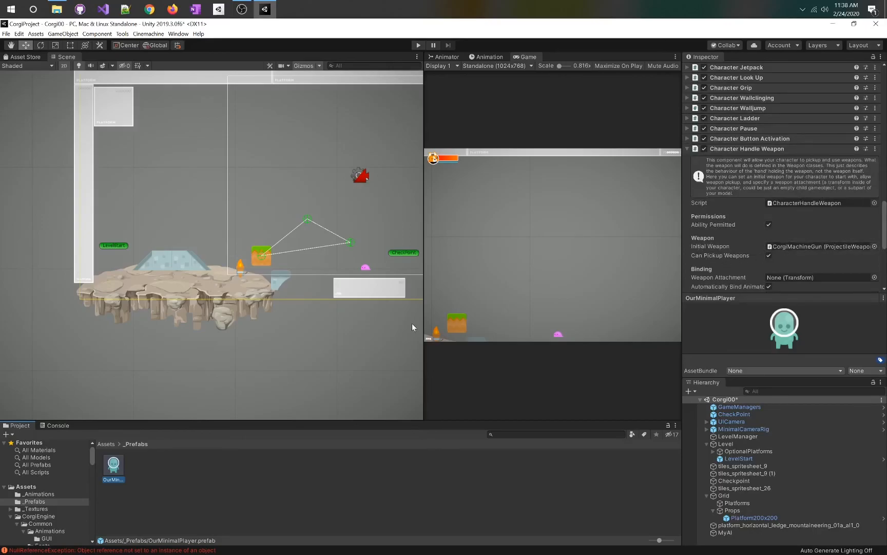
{"action": "right_click", "coordinate": [281, 482]}
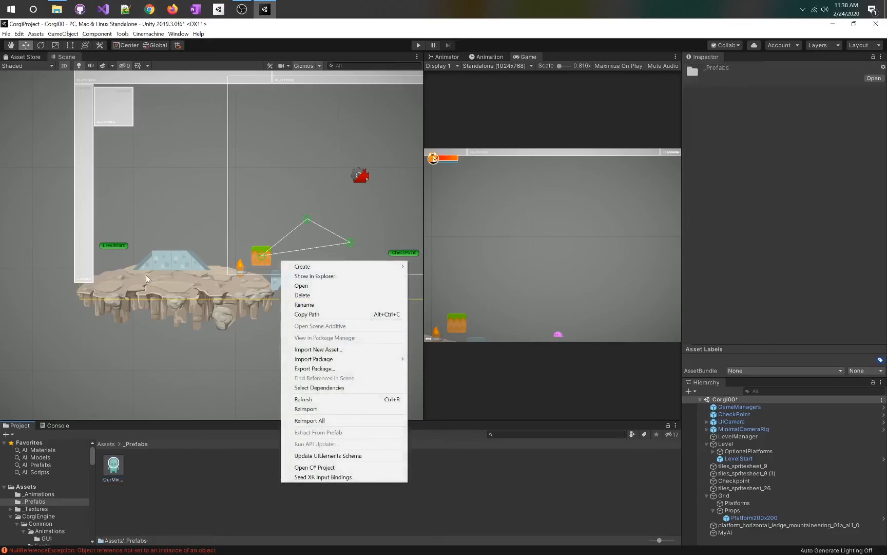
{"action": "left_click", "coordinate": [97, 34]}
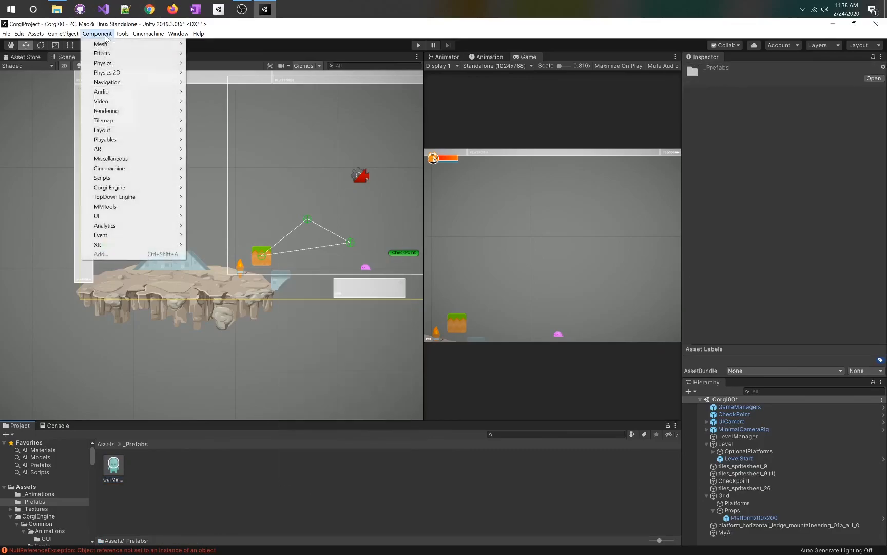
{"action": "left_click", "coordinate": [569, 444]}
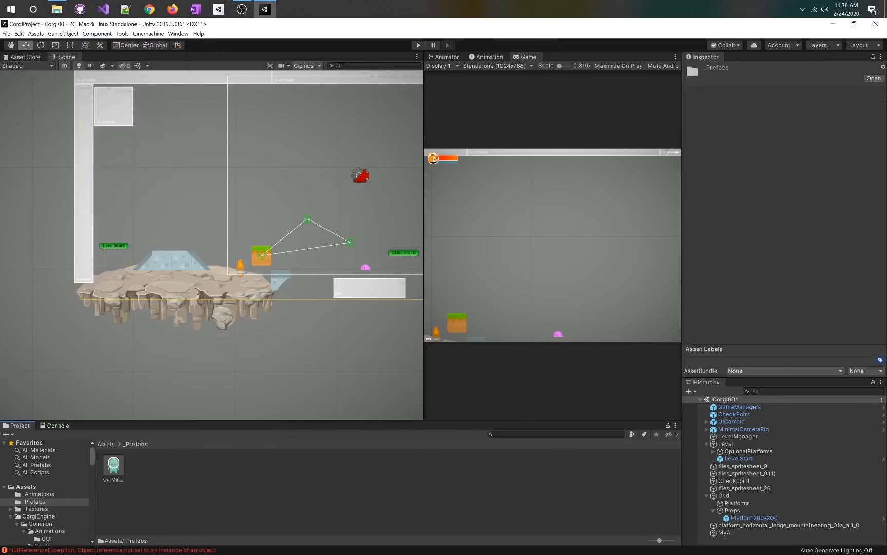
Step: Search the project assets for "melee" and examine the MinimalMeleeAttack prefab's Melee Weapon, damage area and damage caused settings
{"action": "key", "text": "BackSpace"}
{"action": "left_click", "coordinate": [556, 434]}
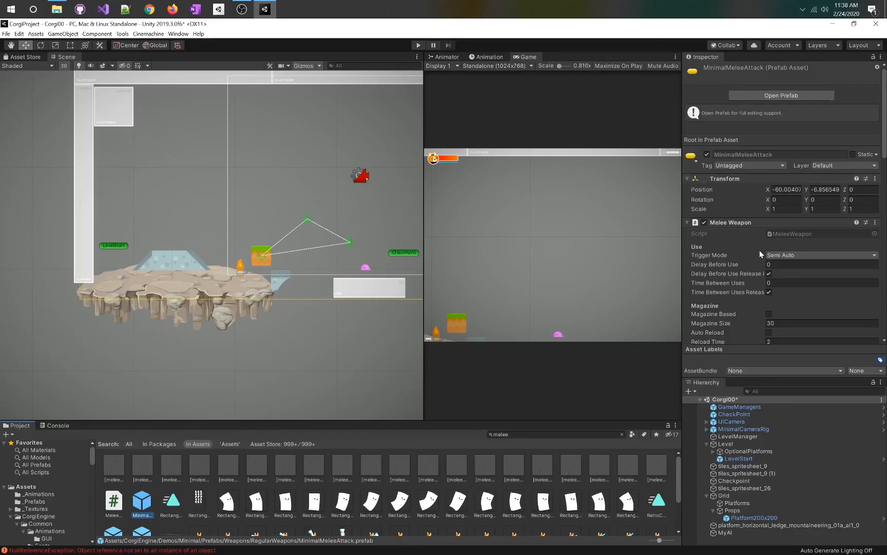
{"action": "scroll", "coordinate": [760, 250], "scroll_direction": "down", "scroll_amount": 15}
{"action": "scroll", "coordinate": [760, 250], "scroll_direction": "down", "scroll_amount": 3}
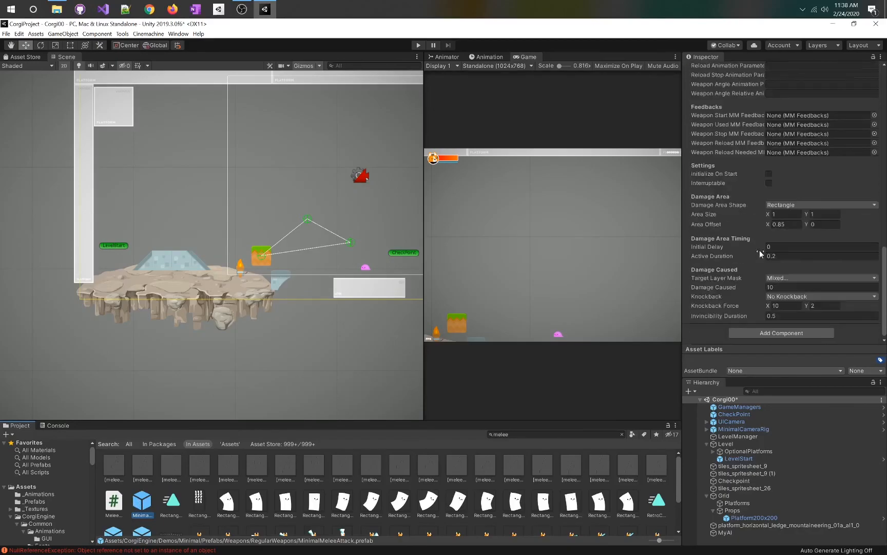
{"action": "scroll", "coordinate": [760, 250], "scroll_direction": "up", "scroll_amount": 20}
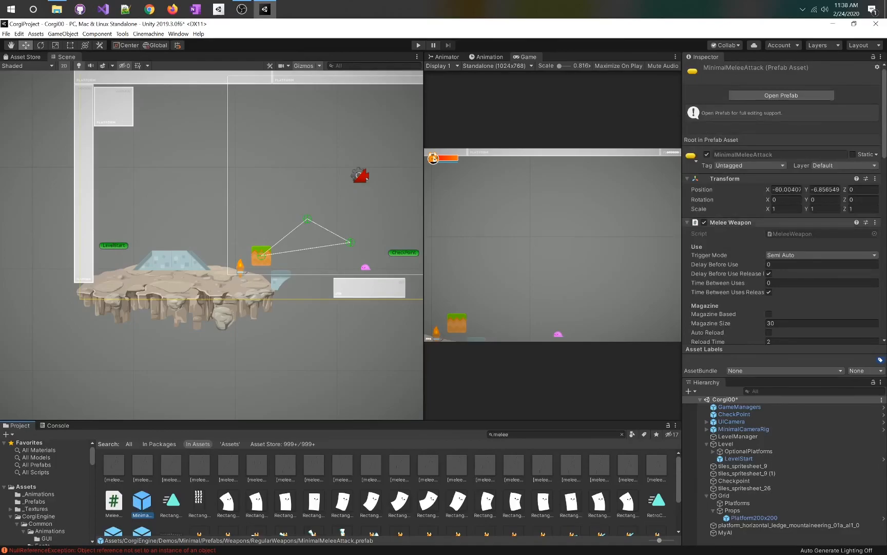
Step: Try adding a MinimalMeleeAttack instance to the scene, and undo that addition with the OurMinimalPlayer prefab shown for inspection
{"action": "left_click_drag", "start_coordinate": [729, 443], "coordinate": [738, 411]}
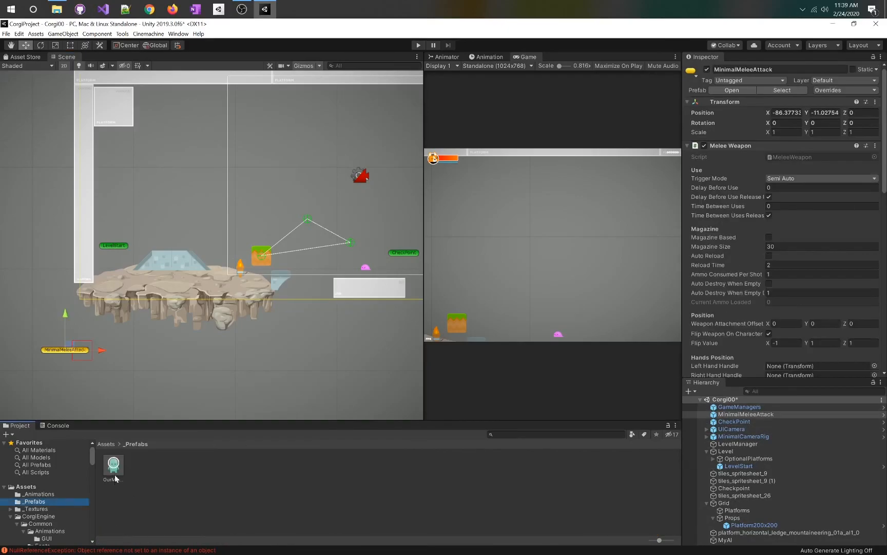
{"action": "left_click", "coordinate": [115, 477]}
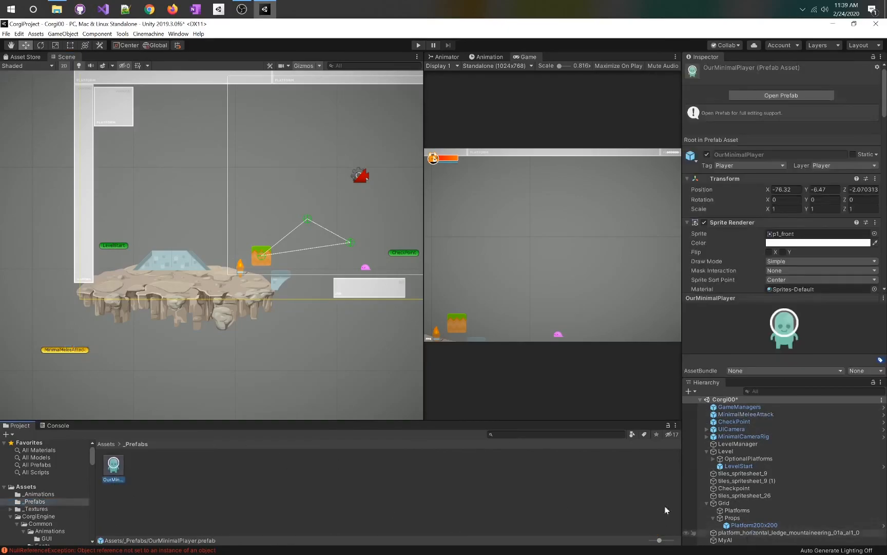
{"action": "key", "text": "ctrl+z"}
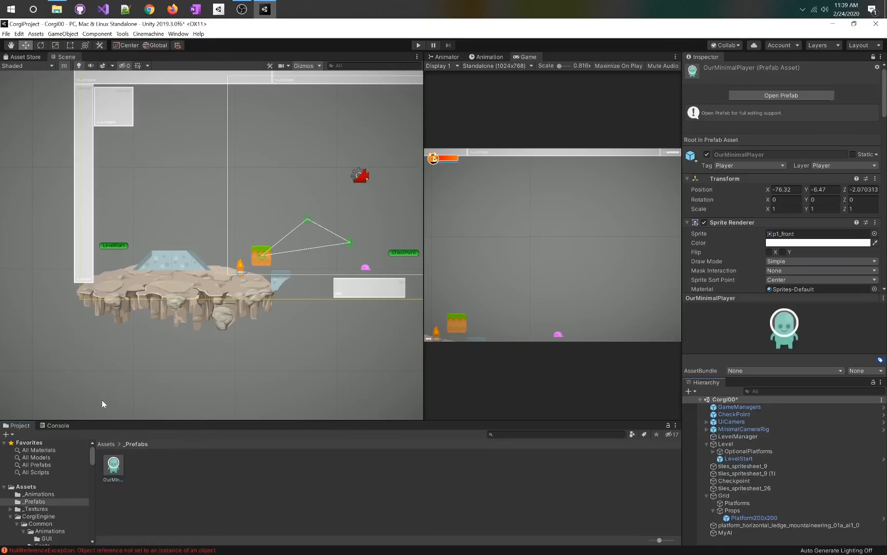
Step: Place an OurMinimalPlayer instance in the scene and search the project assets for "melee"
{"action": "left_click_drag", "start_coordinate": [114, 465], "coordinate": [47, 272]}
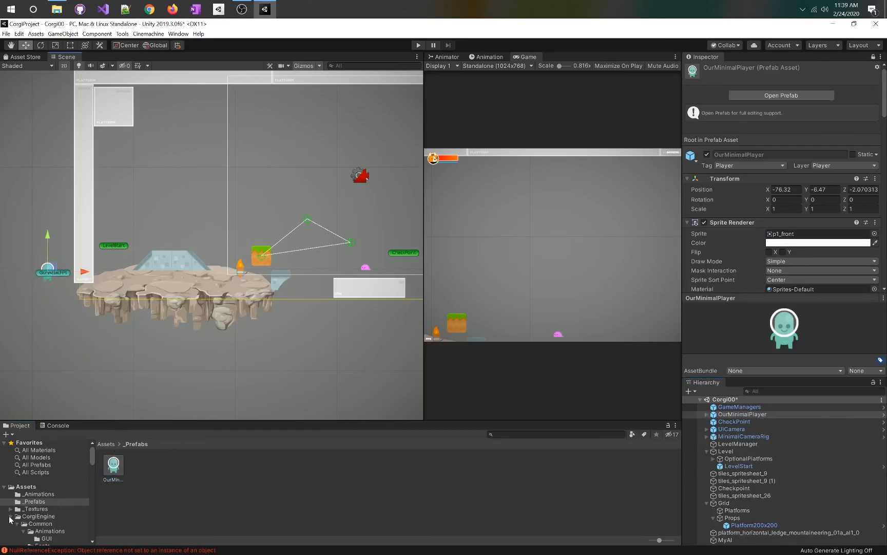
{"action": "left_click", "coordinate": [514, 434]}
{"action": "type", "text": "mall"}
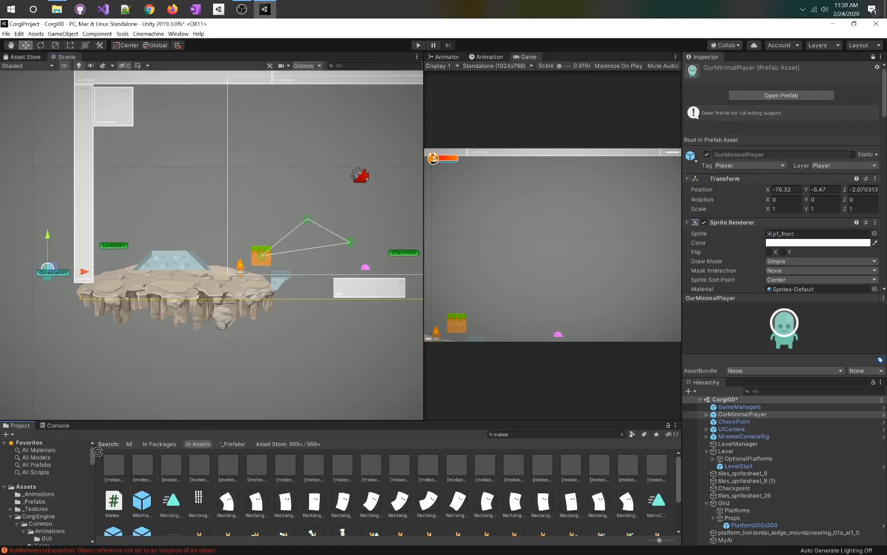
Step: Set the Initial Weapon of the OurMinimalPlayer prefab's Character Handle Weapon component to MinimalMeleeAttack
{"action": "scroll", "coordinate": [752, 257], "scroll_direction": "down", "scroll_amount": 15}
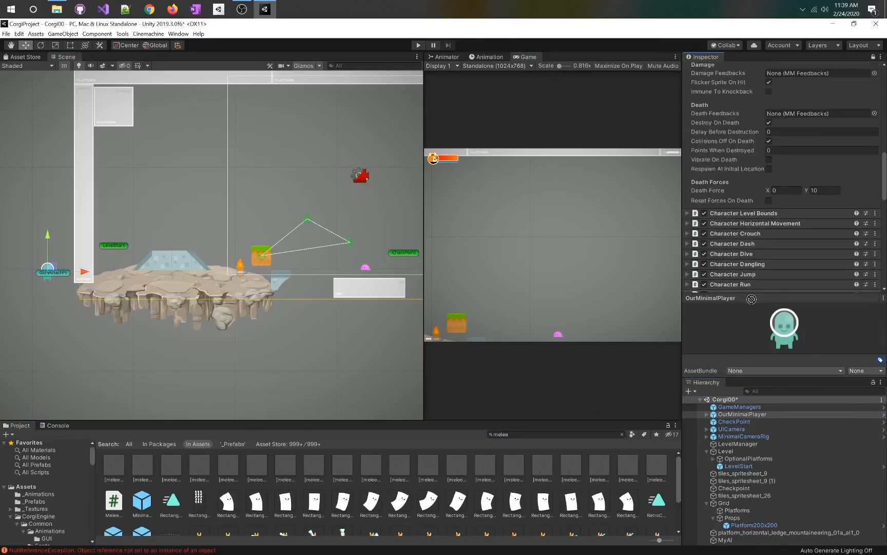
{"action": "left_click_drag", "start_coordinate": [751, 299], "coordinate": [753, 300]}
{"action": "right_click", "coordinate": [753, 302]}
{"action": "scroll", "coordinate": [719, 254], "scroll_direction": "down", "scroll_amount": 10}
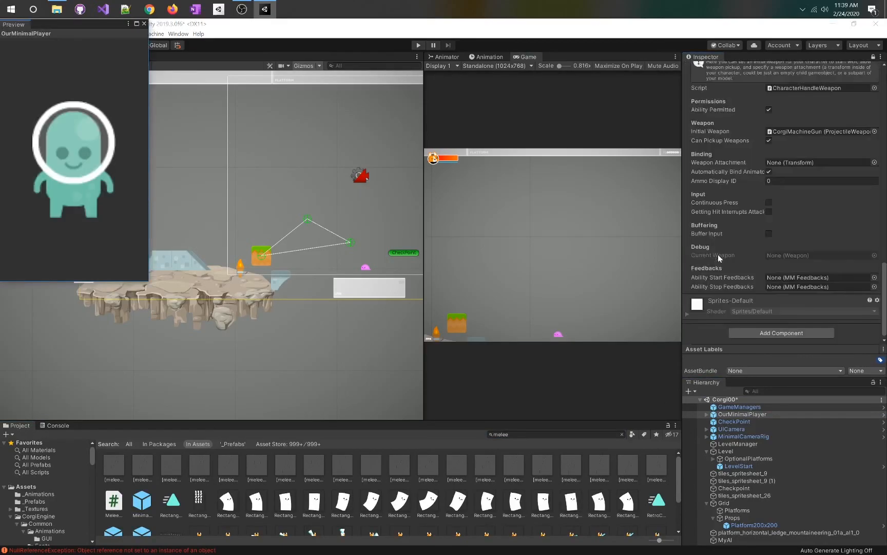
{"action": "left_click", "coordinate": [144, 23]}
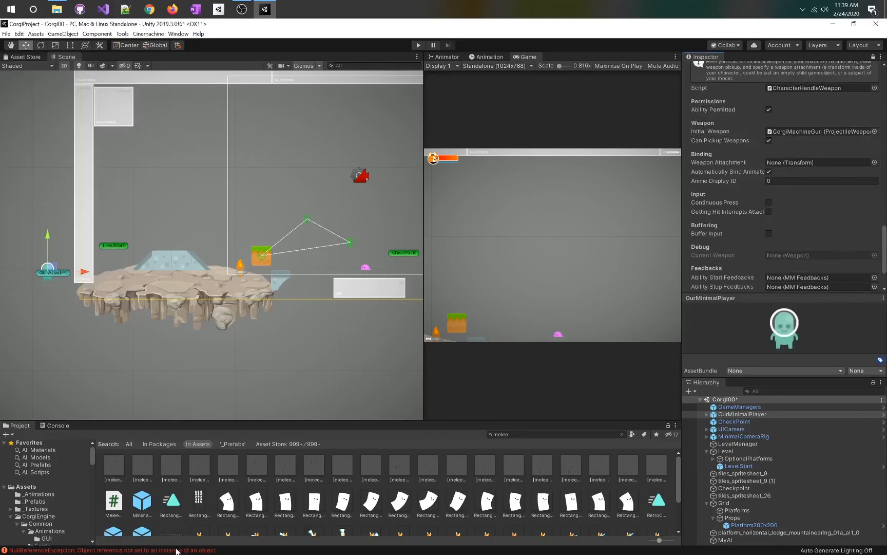
{"action": "left_click_drag", "start_coordinate": [136, 504], "coordinate": [808, 134]}
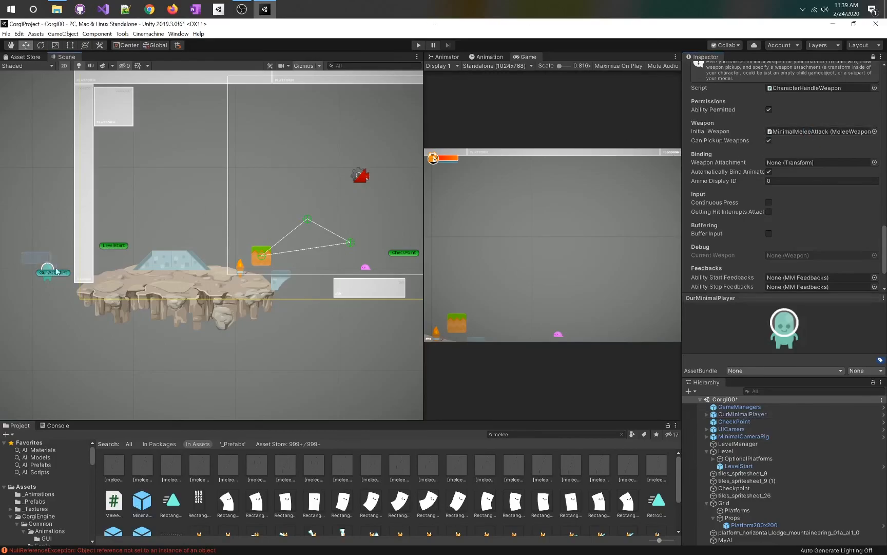
{"action": "scroll", "coordinate": [880, 106], "scroll_direction": "up", "scroll_amount": 15}
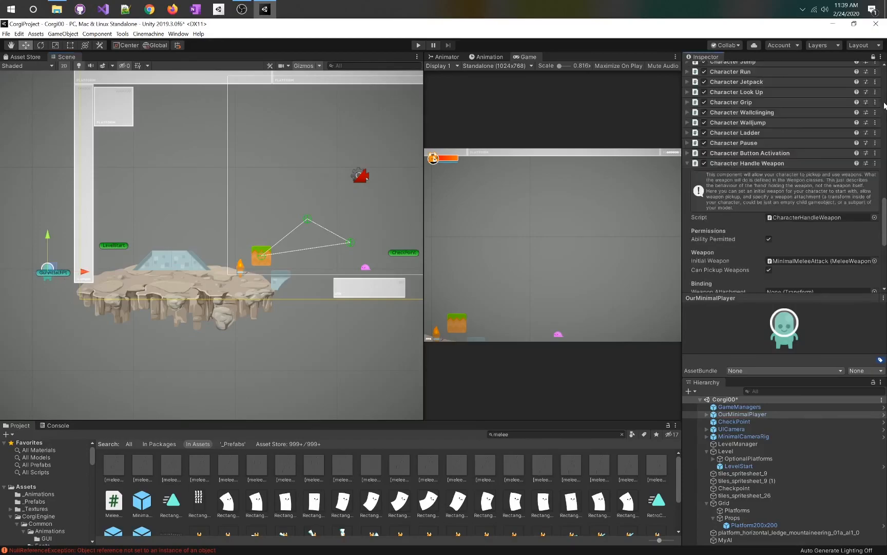
{"action": "scroll", "coordinate": [885, 105], "scroll_direction": "up", "scroll_amount": 1}
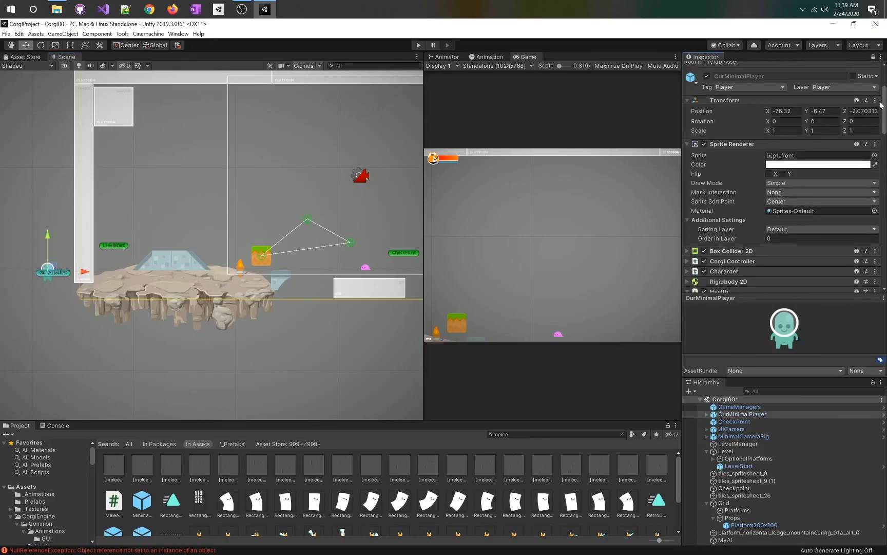
{"action": "left_click", "coordinate": [842, 85]}
{"action": "left_click", "coordinate": [829, 66]}
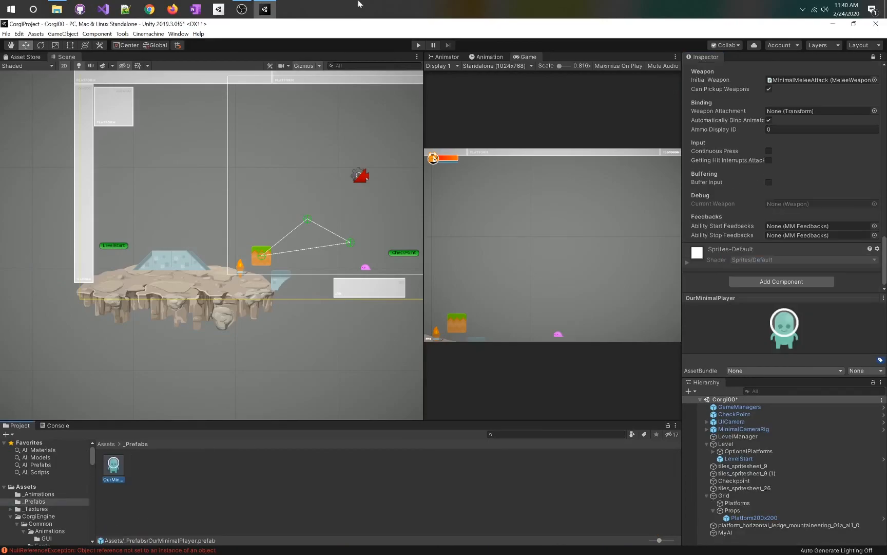
Step: Run the game, move the player onto the blue platform, try the melee attack, and stop the game
{"action": "left_click", "coordinate": [418, 46]}
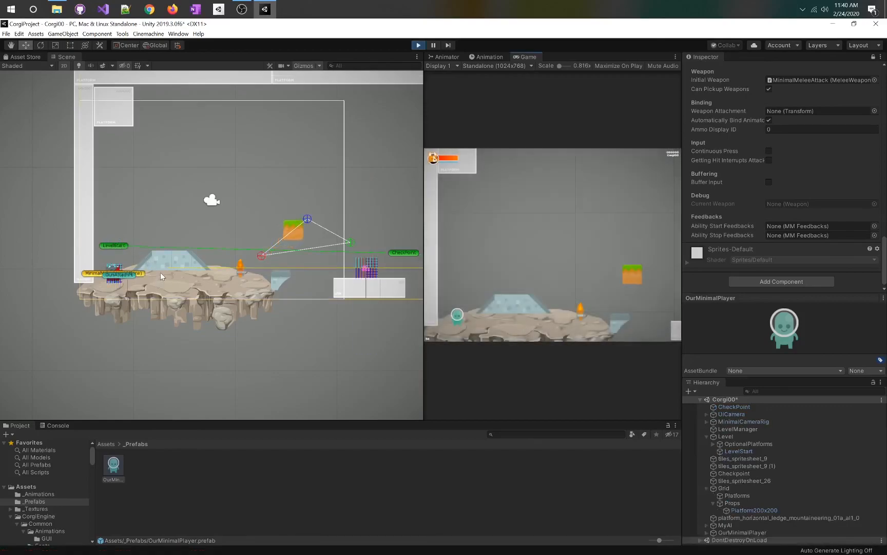
{"action": "key", "text": "space"}
{"action": "key", "text": "Right"}
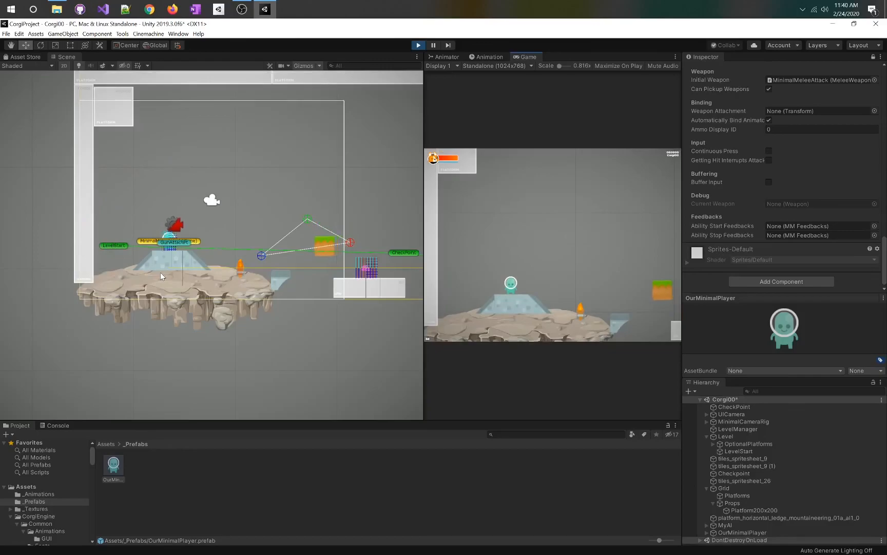
{"action": "left_click", "coordinate": [527, 266]}
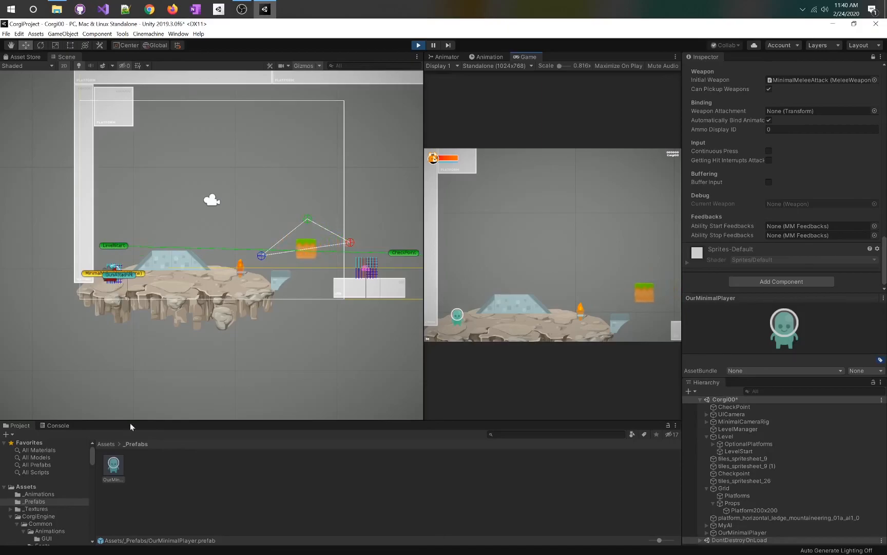
{"action": "left_click", "coordinate": [413, 49]}
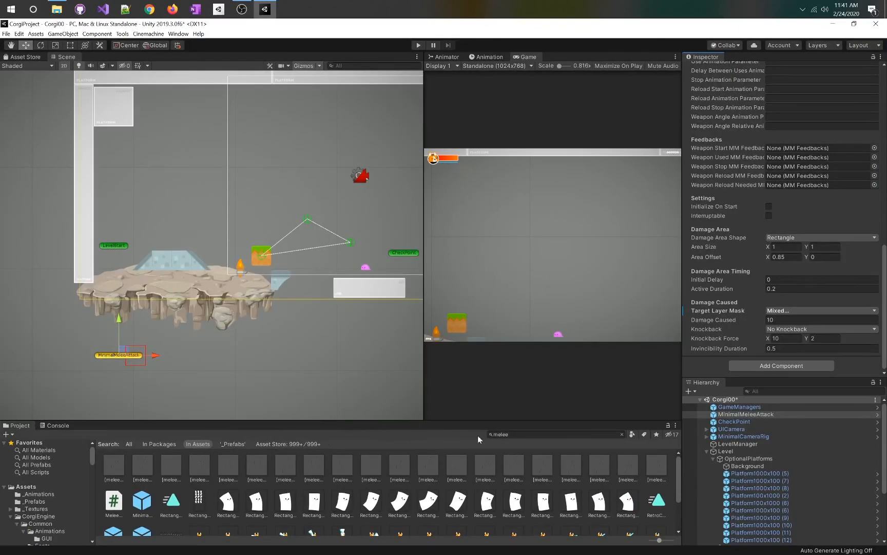
Step: Remove the Player layer from the MinimalMeleeAttack instance's Target Layer Mask and start a test run
{"action": "left_click", "coordinate": [820, 310]}
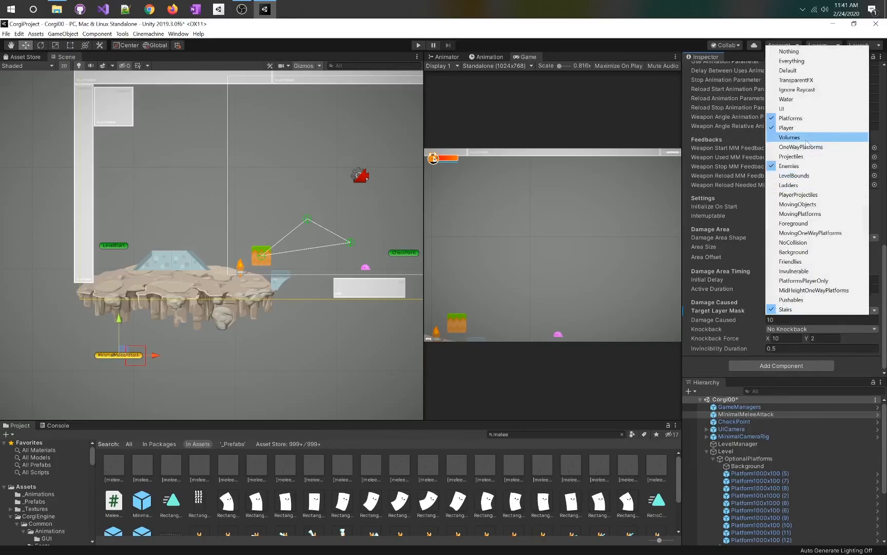
{"action": "left_click", "coordinate": [790, 128]}
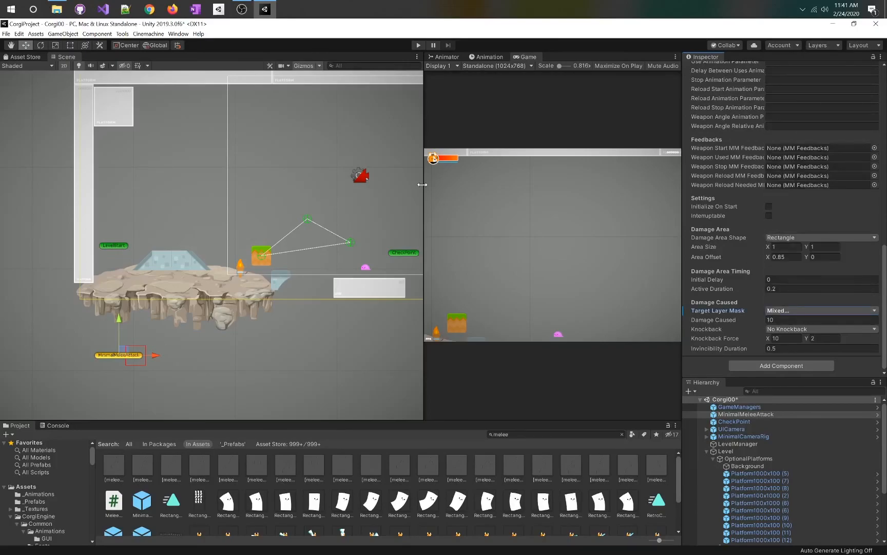
{"action": "left_click", "coordinate": [417, 45]}
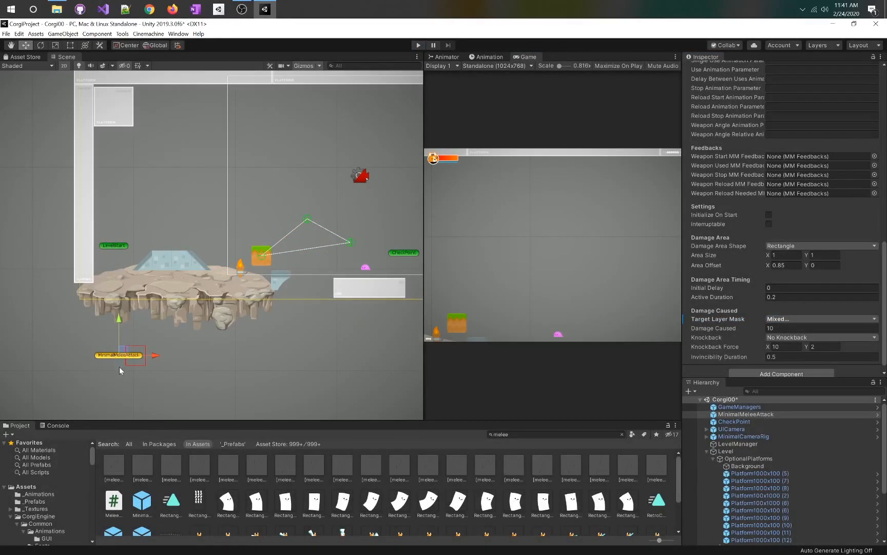
Step: Check the MinimalMeleeAttack instance's upper settings, run the game again and move the player onto the blue platform
{"action": "scroll", "coordinate": [777, 256], "scroll_direction": "up", "scroll_amount": 10}
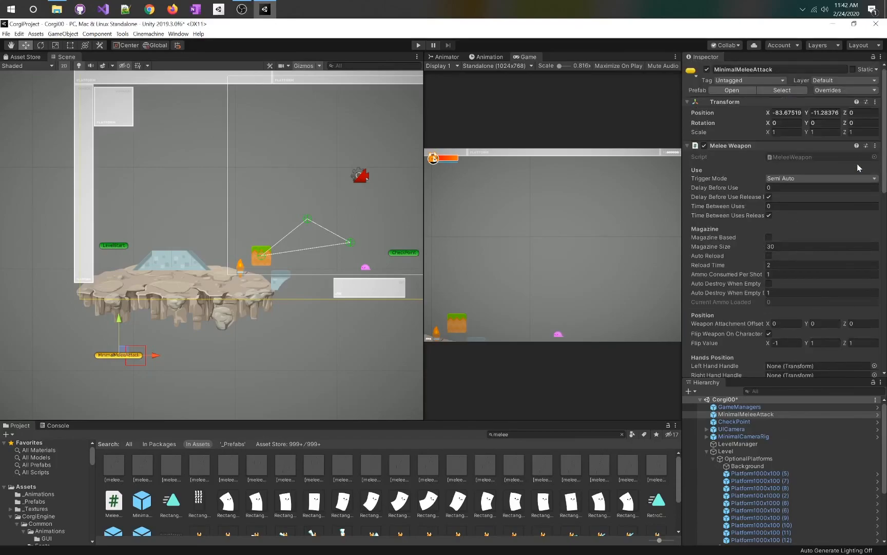
{"action": "left_click", "coordinate": [420, 45]}
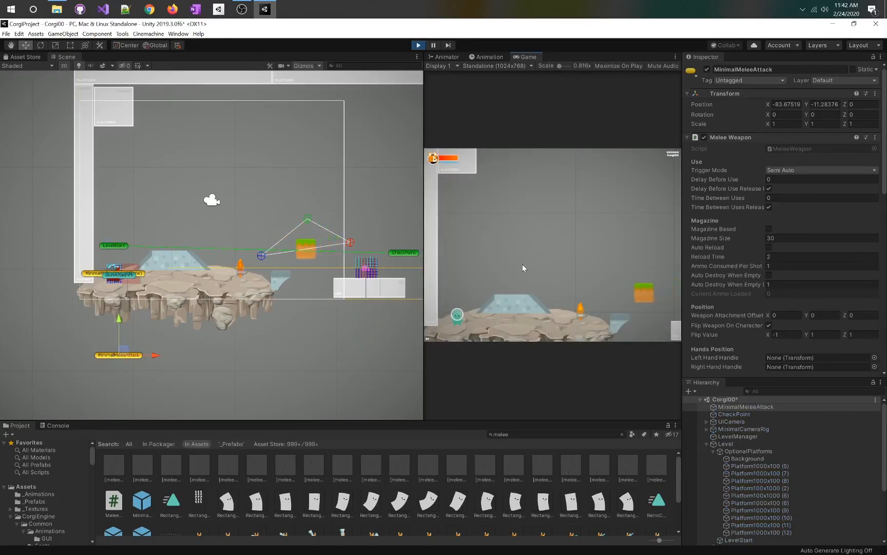
{"action": "key", "text": "space"}
{"action": "key", "text": "Right"}
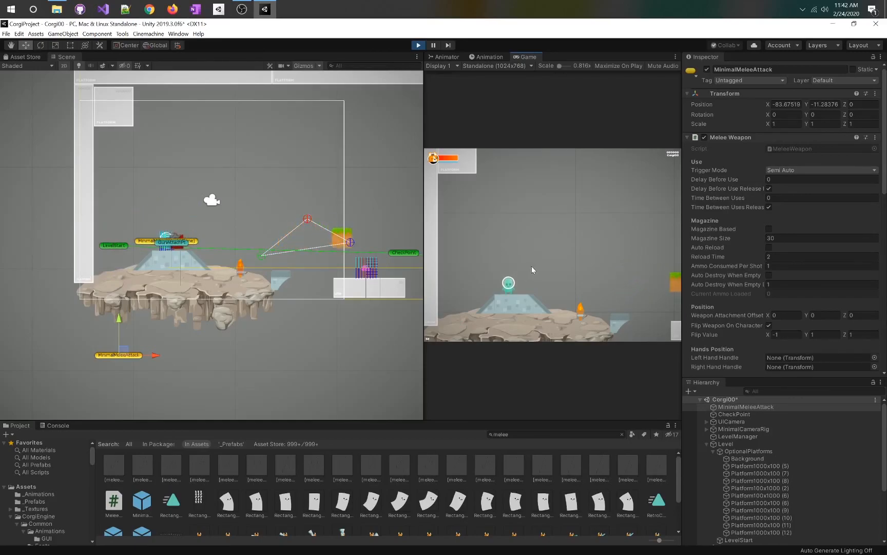
Step: Examine the player's weapon attachment point closely in the Scene view and trigger a melee attack in the running game
{"action": "scroll", "coordinate": [185, 279], "scroll_direction": "down", "scroll_amount": 2}
{"action": "scroll", "coordinate": [184, 280], "scroll_direction": "up", "scroll_amount": 6}
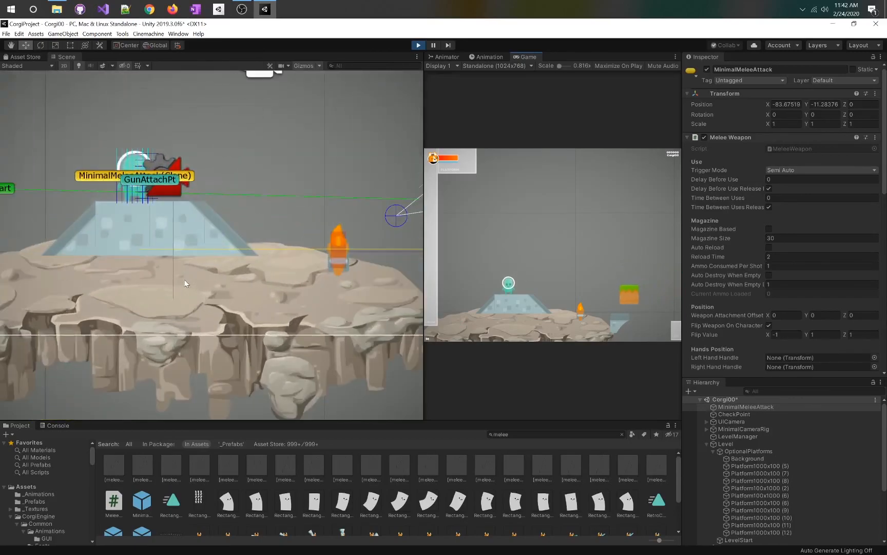
{"action": "scroll", "coordinate": [184, 281], "scroll_direction": "up", "scroll_amount": 2}
{"action": "left_click", "coordinate": [170, 169]}
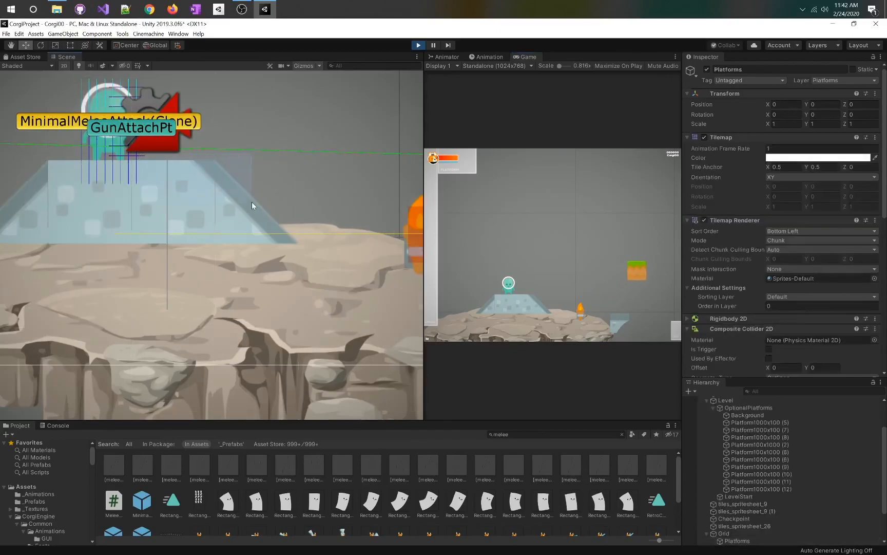
{"action": "left_click_drag", "start_coordinate": [252, 202], "coordinate": [187, 192]}
{"action": "scroll", "coordinate": [227, 163], "scroll_direction": "down", "scroll_amount": 4}
{"action": "scroll", "coordinate": [228, 163], "scroll_direction": "down", "scroll_amount": 1}
{"action": "key", "text": "Up"}
{"action": "key", "text": "Left"}
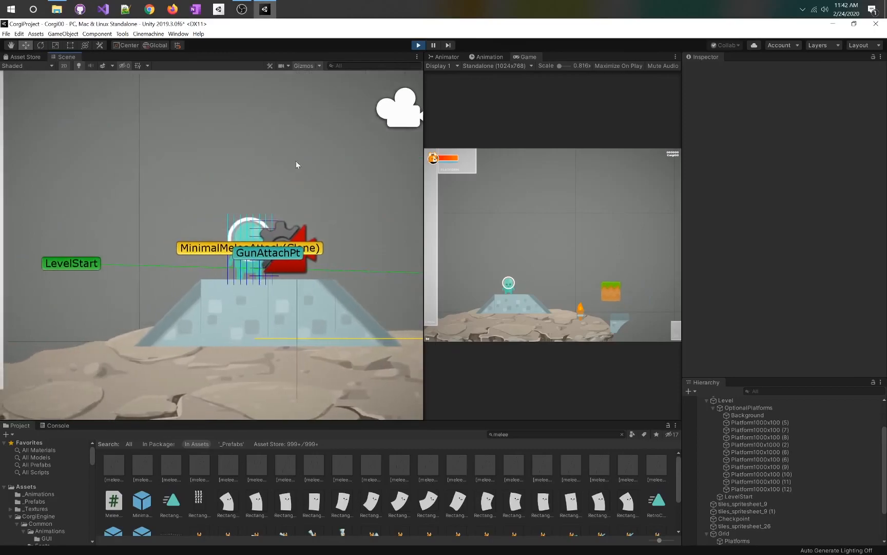
{"action": "left_click", "coordinate": [548, 272]}
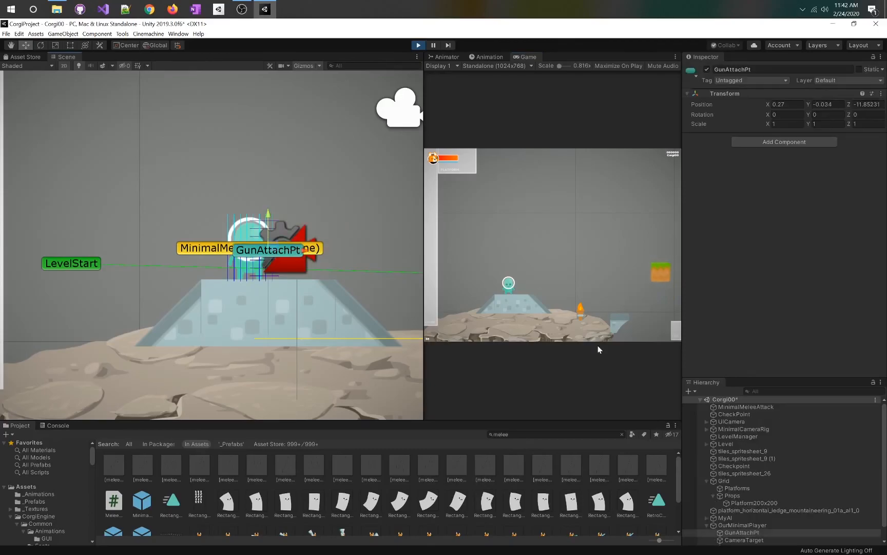
Step: Trigger another melee attack with the player in the running game and stop the test run
{"action": "left_click", "coordinate": [578, 290]}
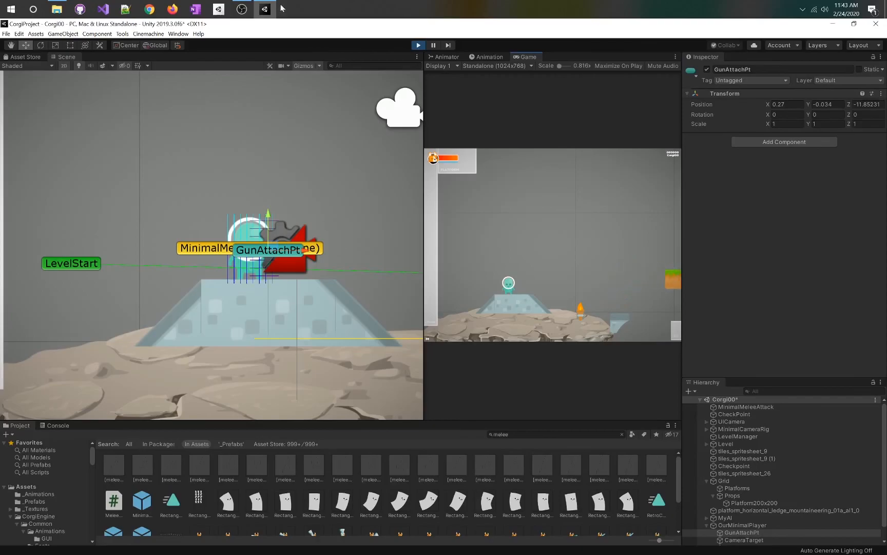
{"action": "left_click", "coordinate": [418, 45]}
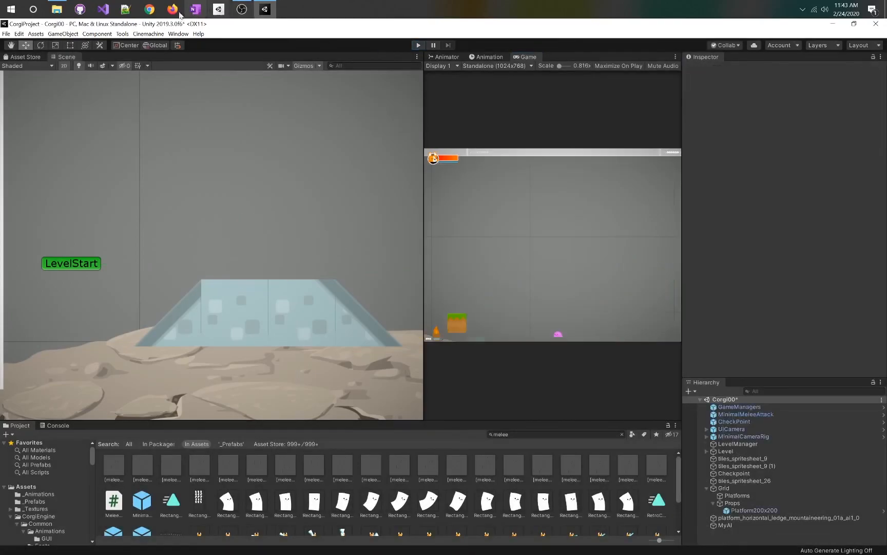
{"action": "left_click", "coordinate": [150, 15]}
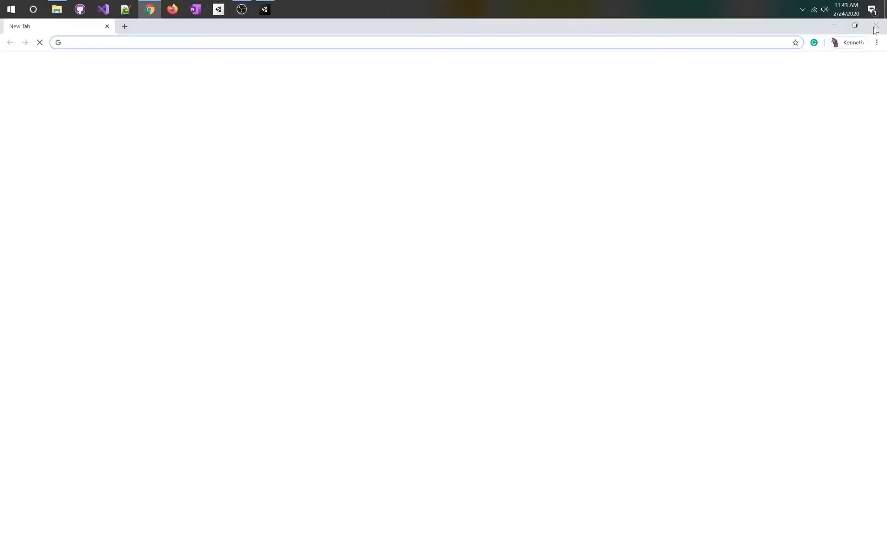
{"action": "left_click", "coordinate": [876, 26]}
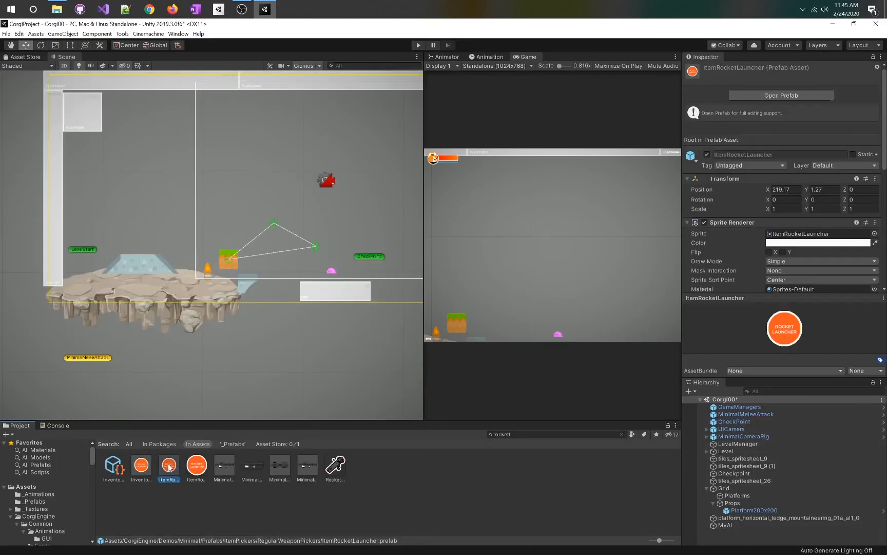
Step: Check the ItemRocketLauncher prefab's components and place an instance in the scene between the blue platform and the grass block
{"action": "mouse_move", "coordinate": [169, 465]}
{"action": "left_mouse_down"}
{"action": "mouse_move", "coordinate": [192, 390]}
{"action": "mouse_move", "coordinate": [220, 380]}
{"action": "mouse_move", "coordinate": [170, 464]}
{"action": "left_mouse_up"}
{"action": "scroll", "coordinate": [710, 180], "scroll_direction": "down", "scroll_amount": 5}
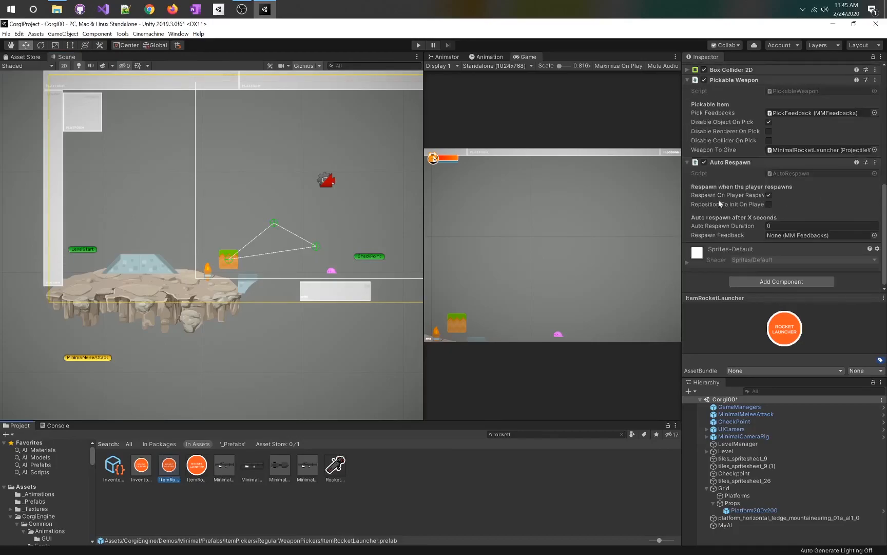
{"action": "scroll", "coordinate": [717, 111], "scroll_direction": "up", "scroll_amount": 8}
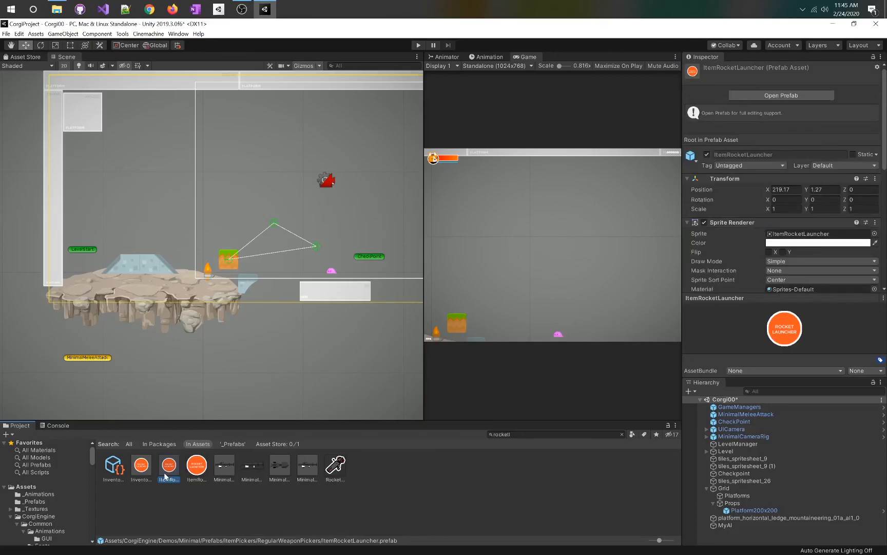
{"action": "left_click_drag", "start_coordinate": [172, 469], "coordinate": [170, 242]}
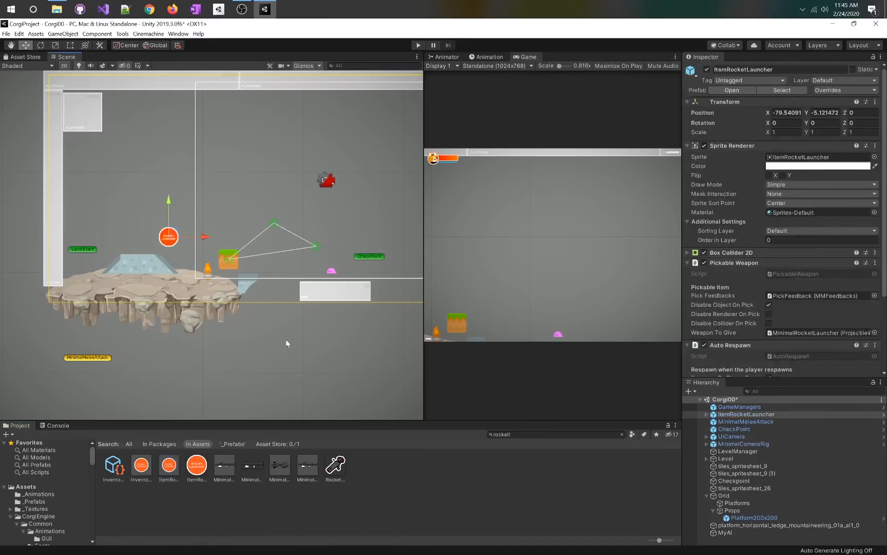
Step: Review the ItemRocketLauncher prefab's Pickable Weapon and Auto Respawn settings and start a test run
{"action": "left_click", "coordinate": [172, 473]}
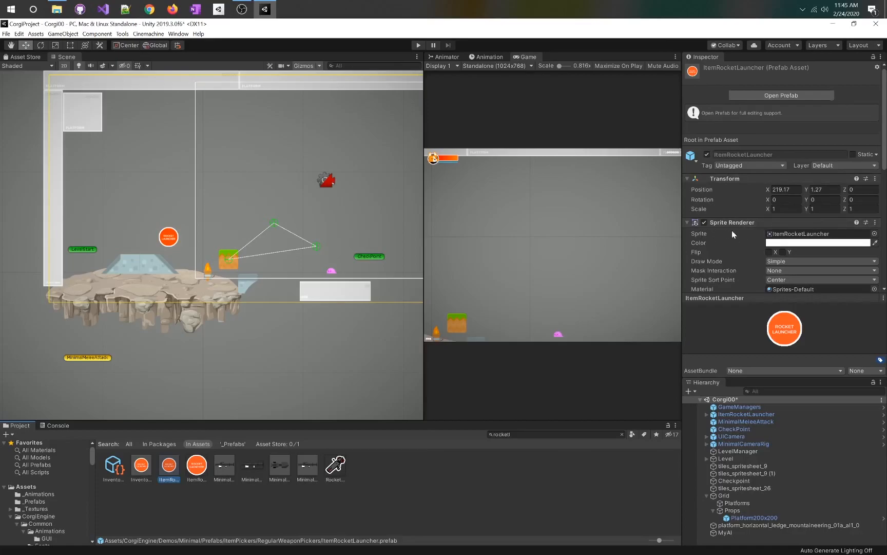
{"action": "scroll", "coordinate": [737, 231], "scroll_direction": "down", "scroll_amount": 3}
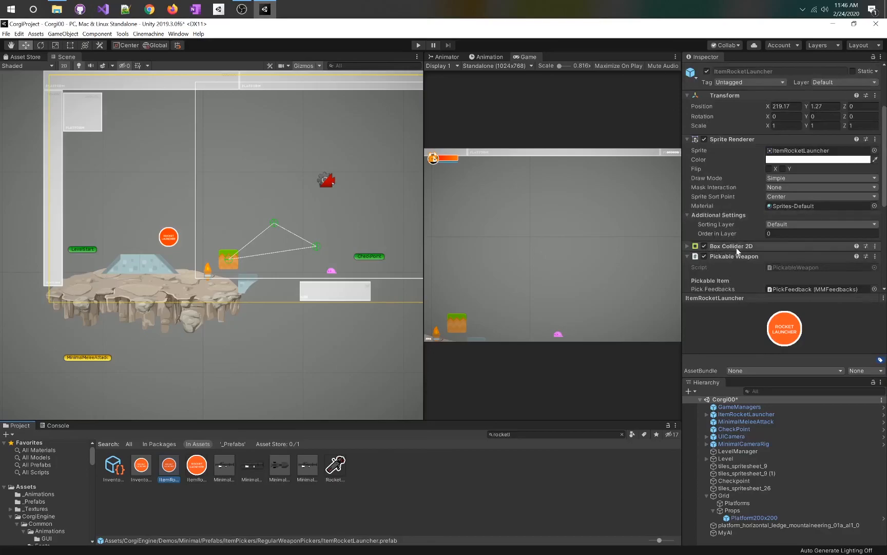
{"action": "scroll", "coordinate": [743, 247], "scroll_direction": "down", "scroll_amount": 3}
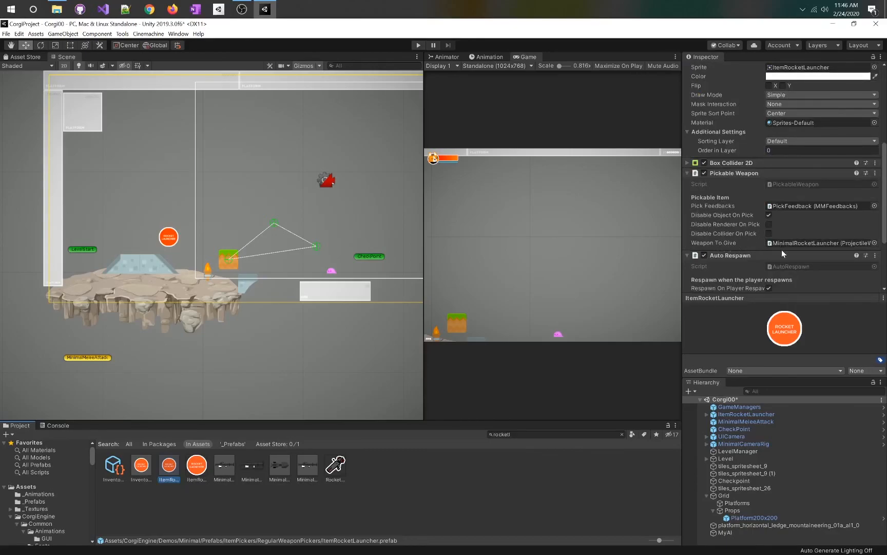
{"action": "left_click_drag", "start_coordinate": [885, 220], "coordinate": [885, 260]}
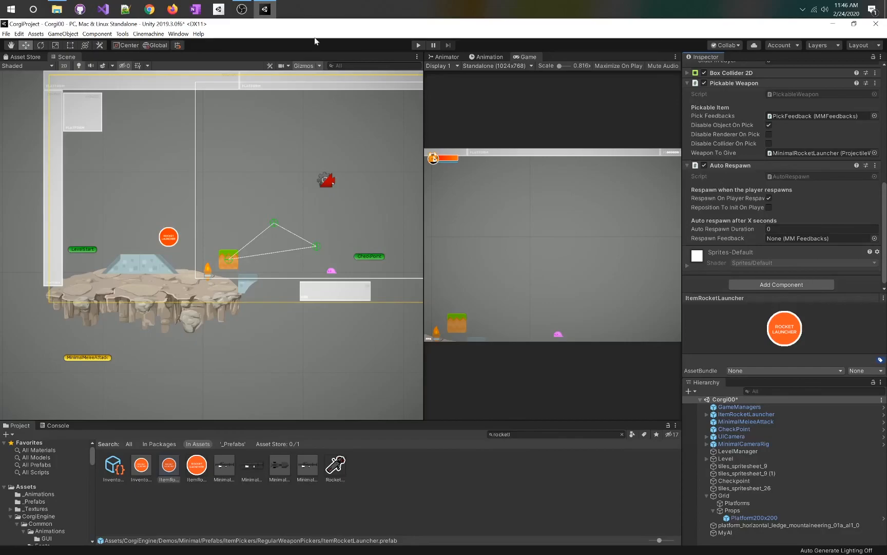
{"action": "left_click", "coordinate": [419, 46]}
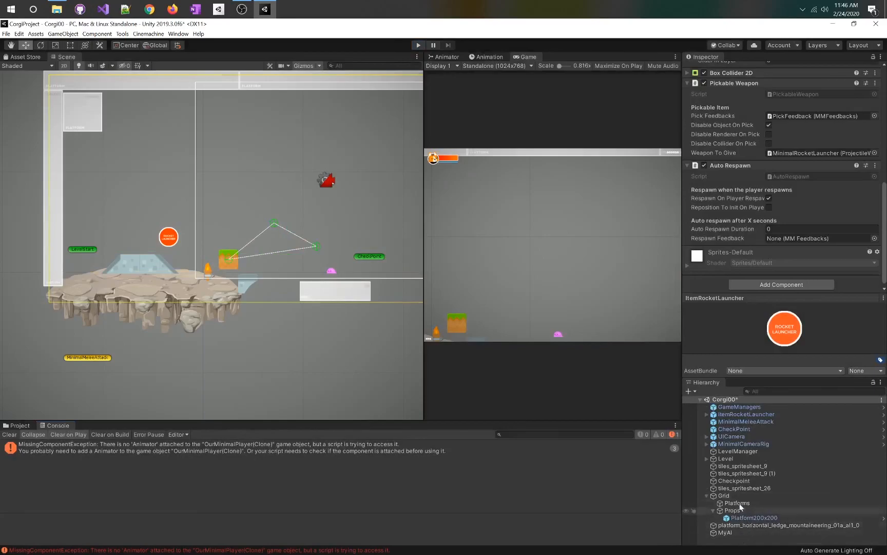
Step: Place an instance of the OurMinimalPlayer prefab from the _Prefabs folder into the scene below the ground
{"action": "left_click", "coordinate": [734, 445]}
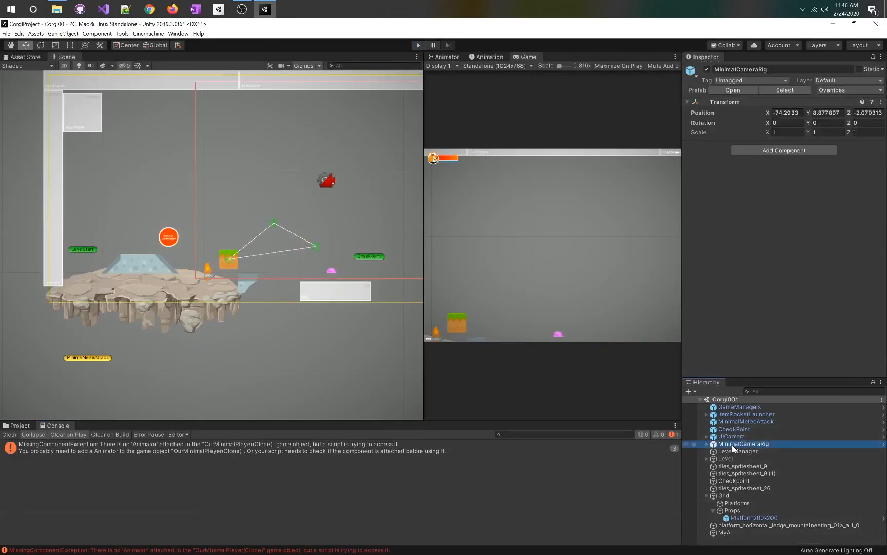
{"action": "left_click", "coordinate": [20, 426]}
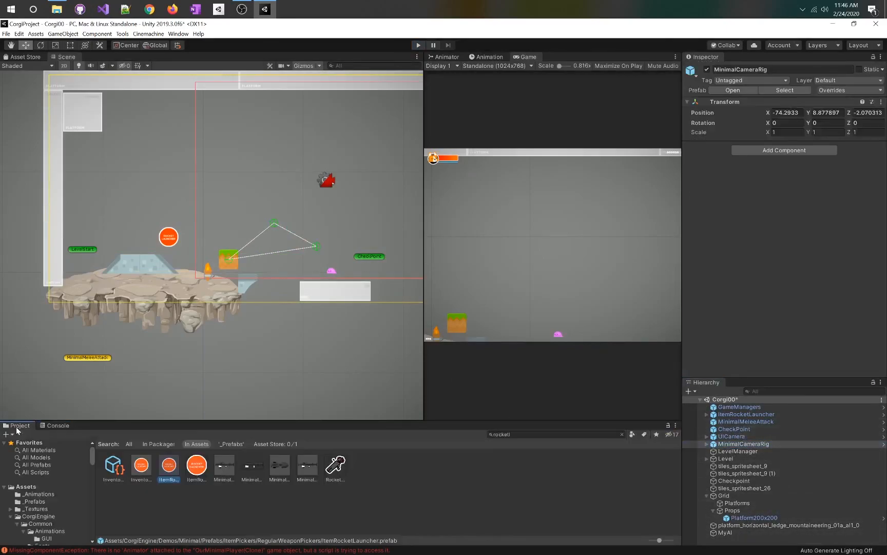
{"action": "left_click", "coordinate": [34, 501]}
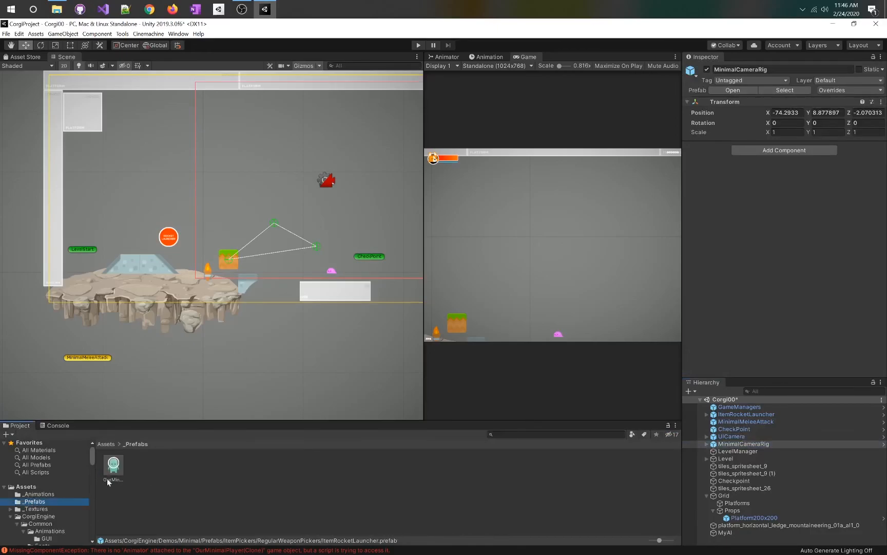
{"action": "left_click_drag", "start_coordinate": [116, 467], "coordinate": [230, 391]}
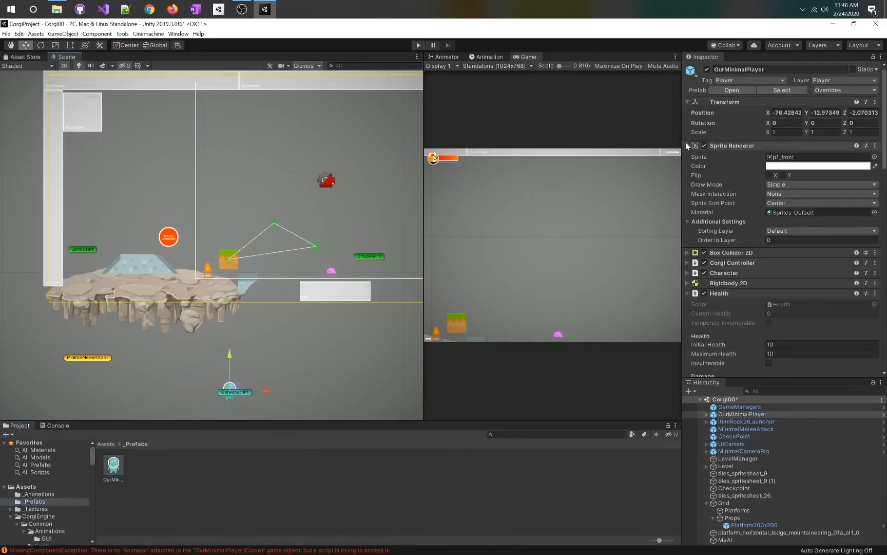
Step: Add an Animator component to the OurMinimalPlayer instance
{"action": "scroll", "coordinate": [804, 186], "scroll_direction": "down", "scroll_amount": 5}
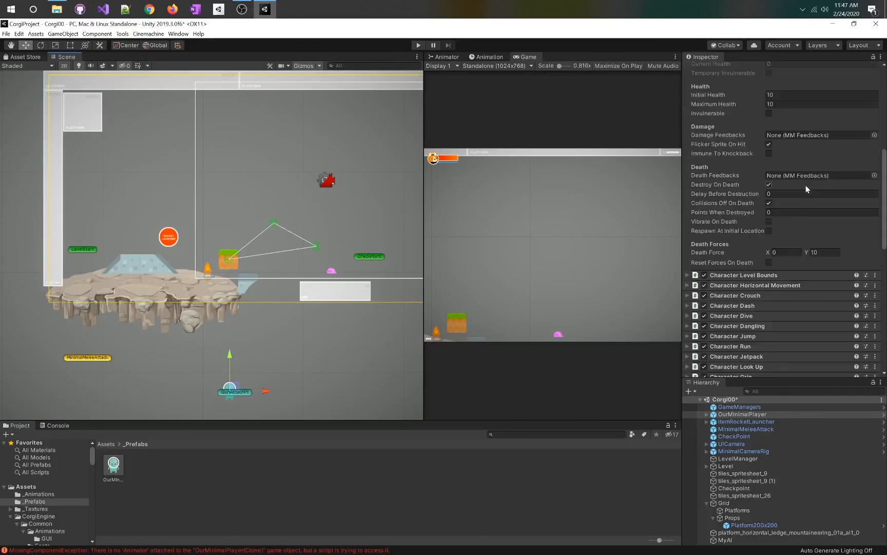
{"action": "scroll", "coordinate": [806, 185], "scroll_direction": "down", "scroll_amount": 15}
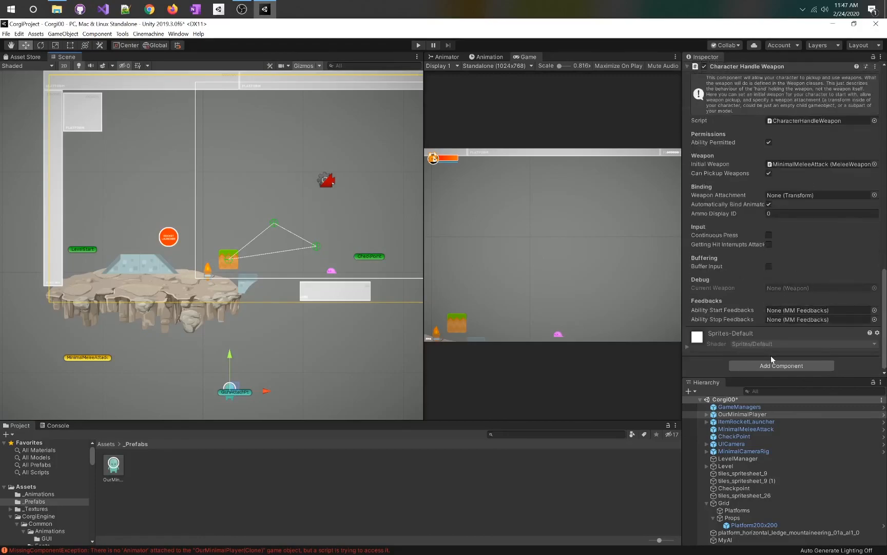
{"action": "left_click", "coordinate": [772, 365]}
{"action": "type", "text": "ani"}
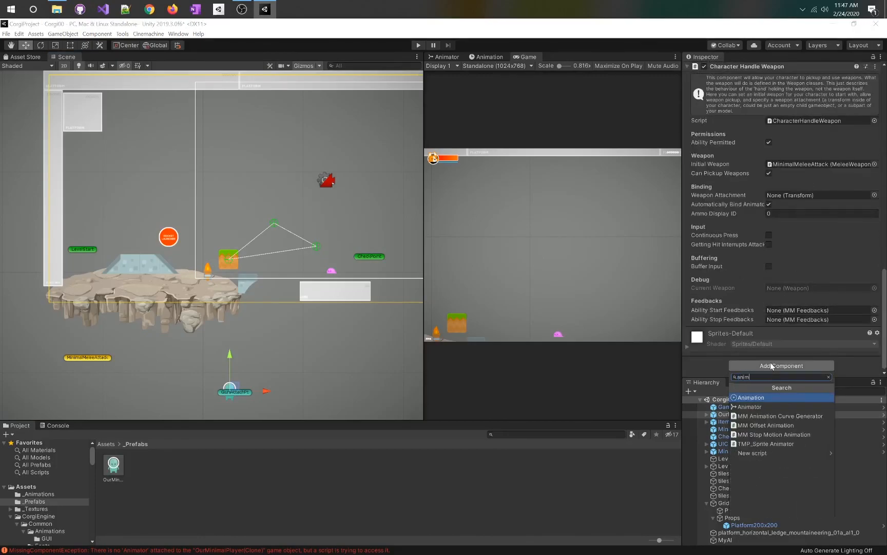
{"action": "type", "text": "m"}
{"action": "key", "text": "Down"}
{"action": "key", "text": "Return"}
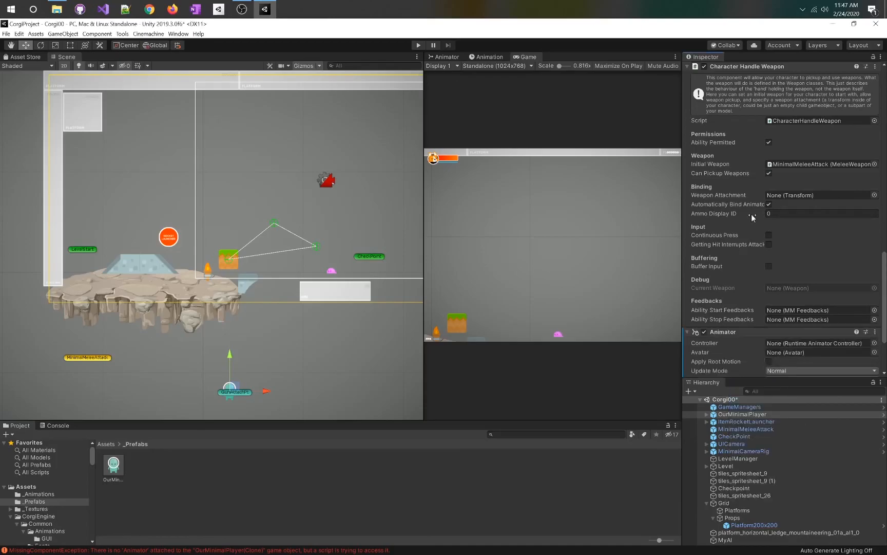
{"action": "scroll", "coordinate": [751, 214], "scroll_direction": "down", "scroll_amount": 3}
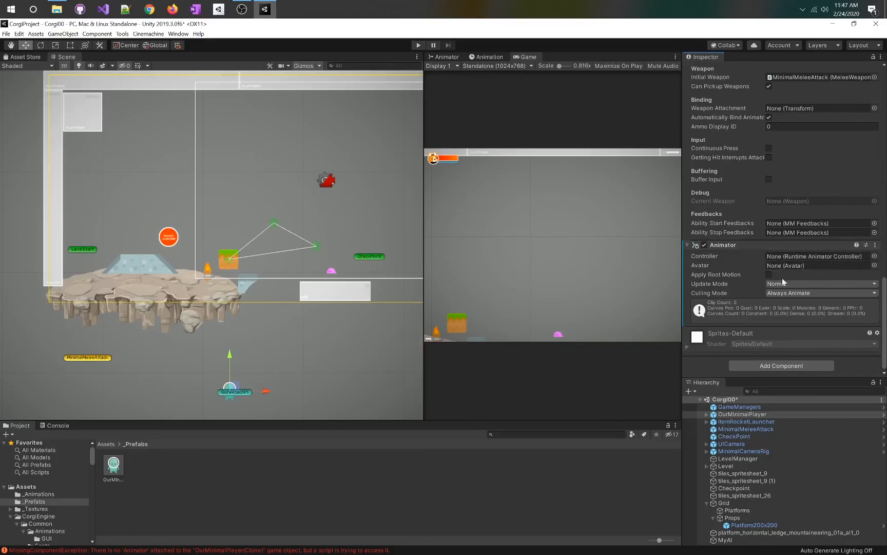
{"action": "left_click", "coordinate": [874, 256]}
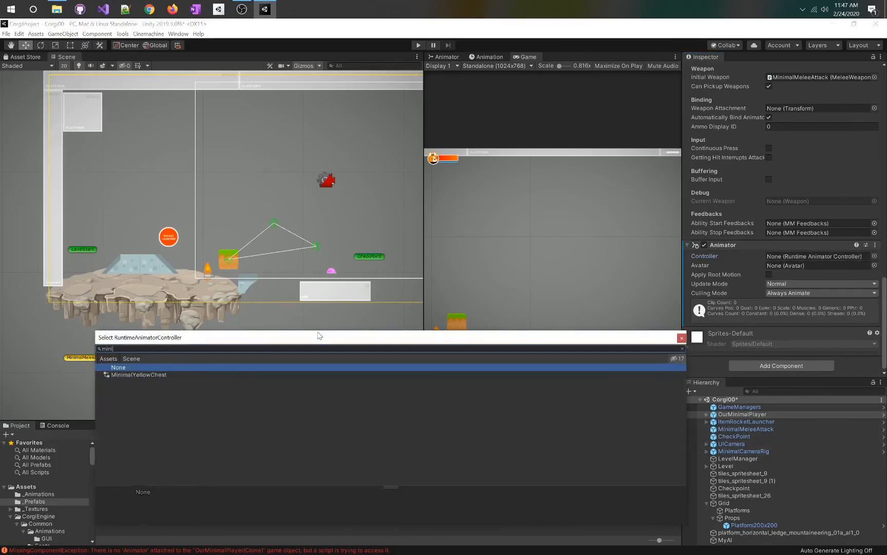
{"action": "key", "text": "BackSpace"}
{"action": "key", "text": "BackSpace"}
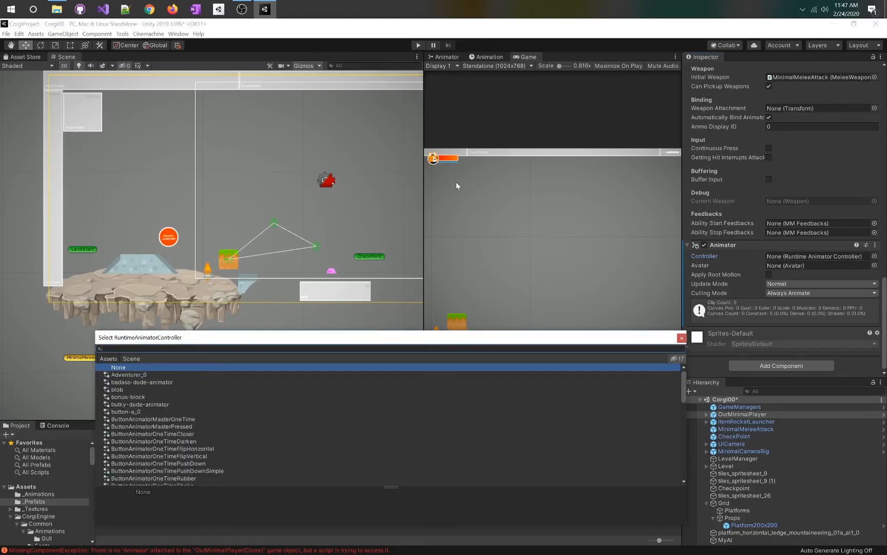
{"action": "key", "text": "Escape"}
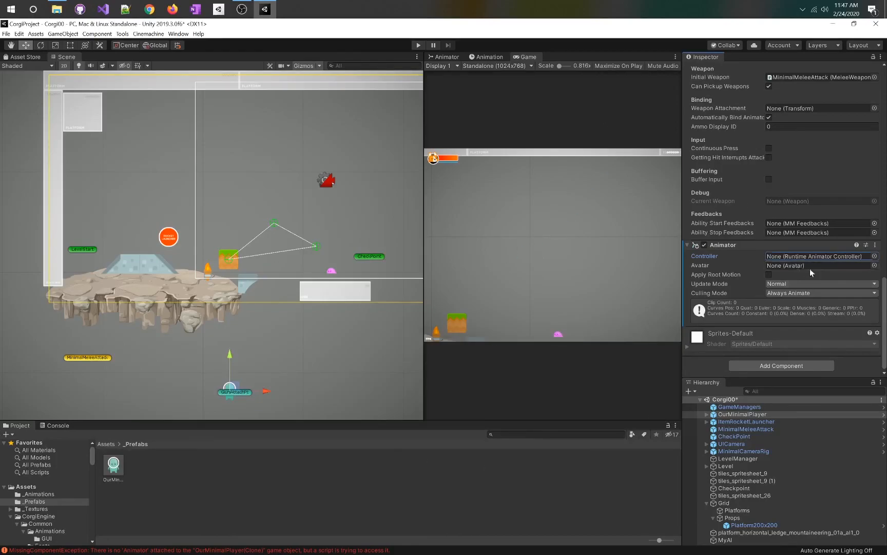
Step: Set the OurMinimalPlayer instance's Initial Weapon to None in Character Handle Weapon and run the game
{"action": "scroll", "coordinate": [715, 197], "scroll_direction": "up", "scroll_amount": 15}
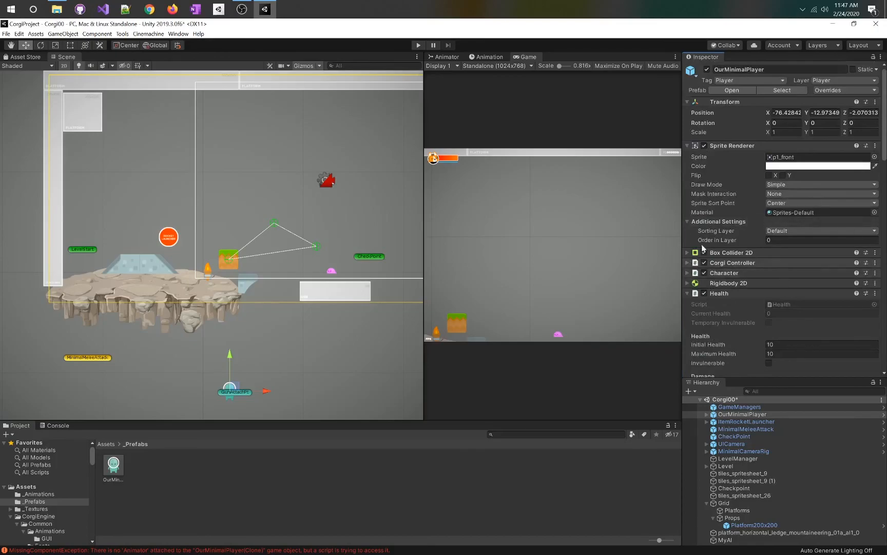
{"action": "left_click", "coordinate": [687, 292]}
{"action": "left_click", "coordinate": [105, 464]}
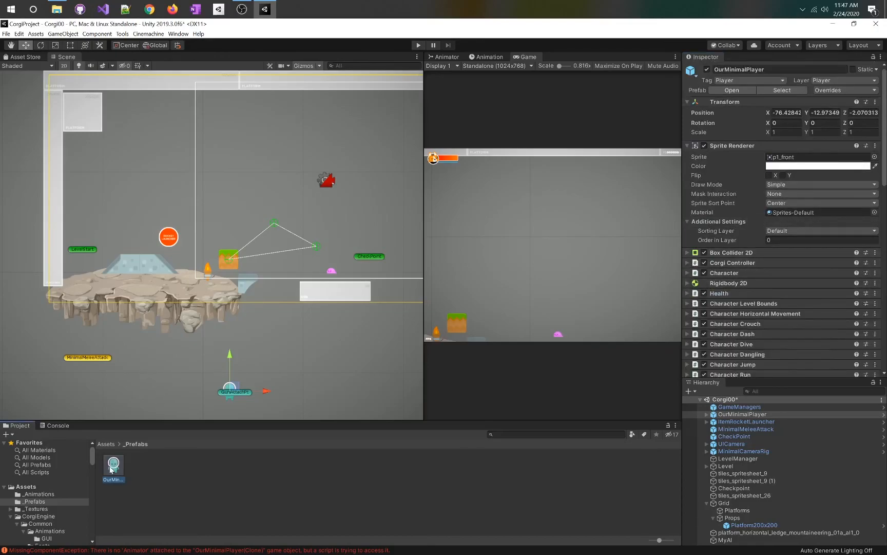
{"action": "left_click", "coordinate": [224, 393]}
{"action": "scroll", "coordinate": [830, 164], "scroll_direction": "down", "scroll_amount": 15}
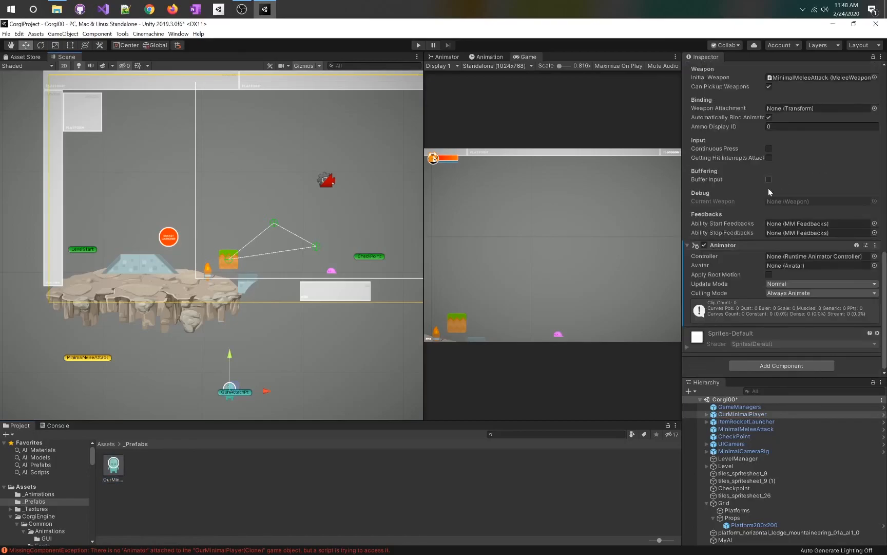
{"action": "left_click", "coordinate": [875, 78]}
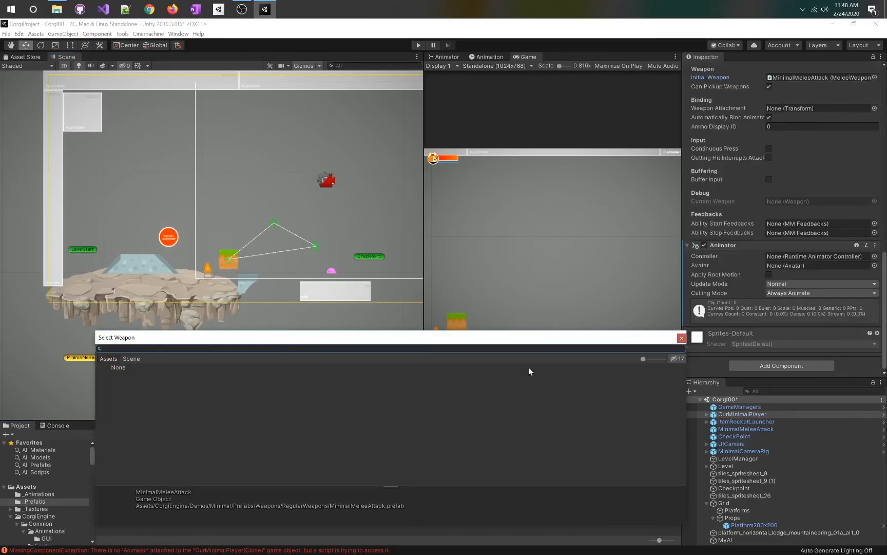
{"action": "left_click", "coordinate": [123, 368]}
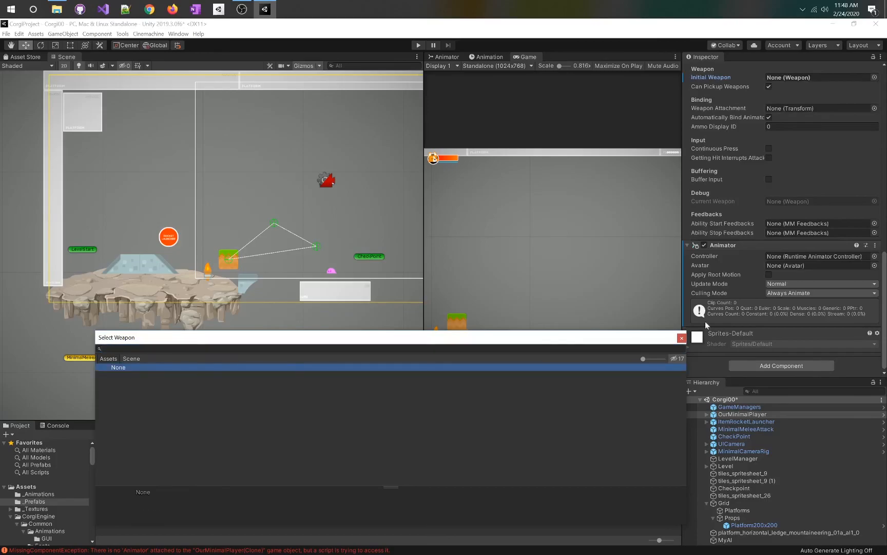
{"action": "left_click", "coordinate": [681, 337]}
{"action": "scroll", "coordinate": [886, 75], "scroll_direction": "up", "scroll_amount": 5}
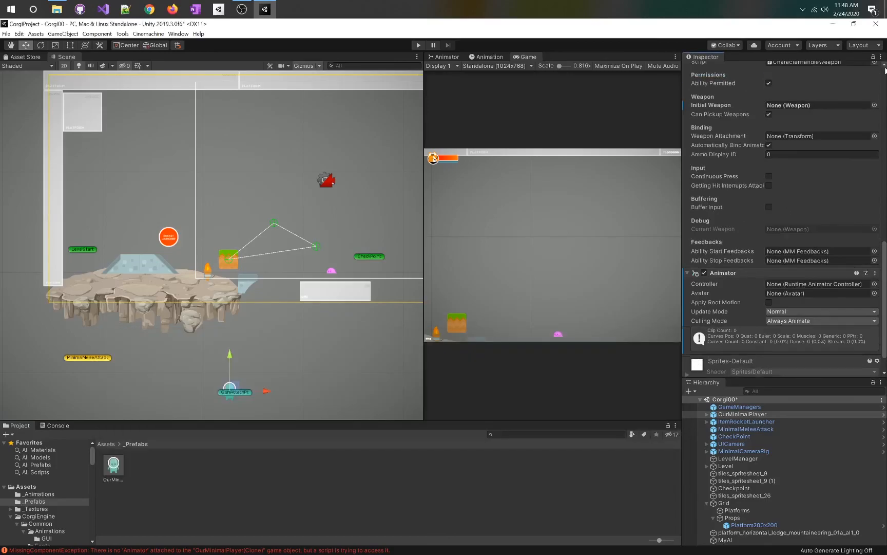
{"action": "scroll", "coordinate": [885, 72], "scroll_direction": "up", "scroll_amount": 1}
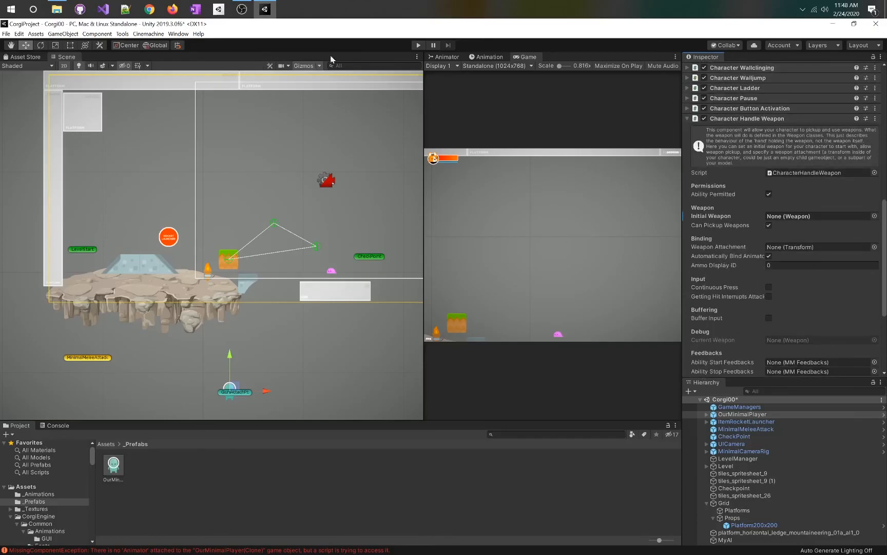
{"action": "left_click", "coordinate": [419, 44]}
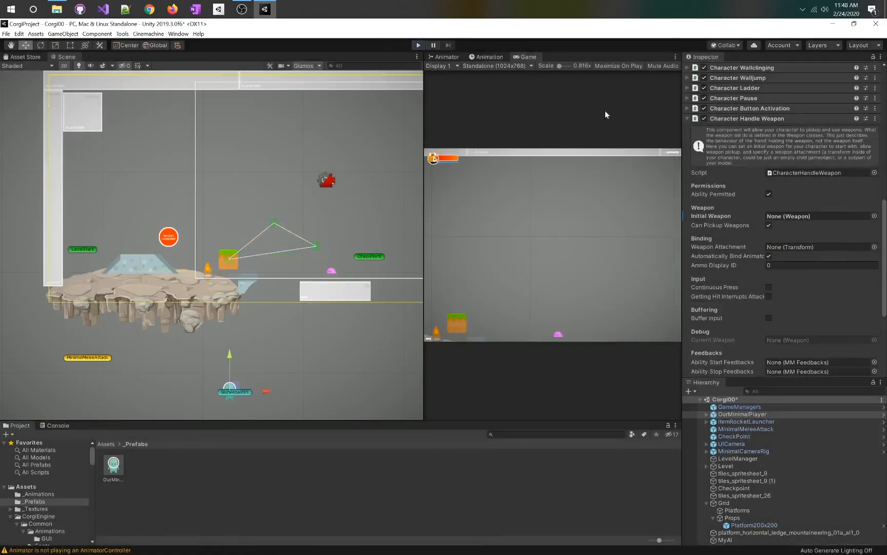
Step: Apply all overrides from the OurMinimalPlayer instance to its prefab and delete the instance from the scene
{"action": "scroll", "coordinate": [814, 150], "scroll_direction": "up", "scroll_amount": 10}
{"action": "left_click", "coordinate": [841, 90]}
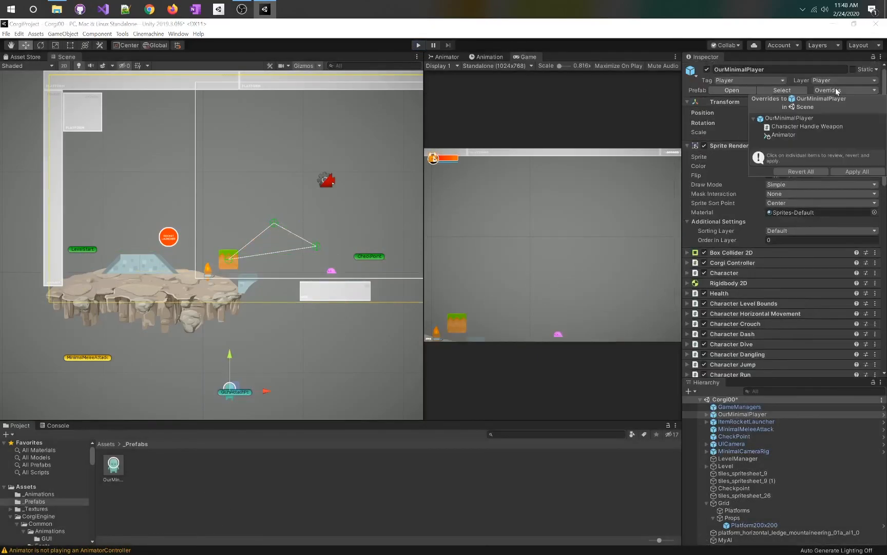
{"action": "left_click", "coordinate": [840, 172]}
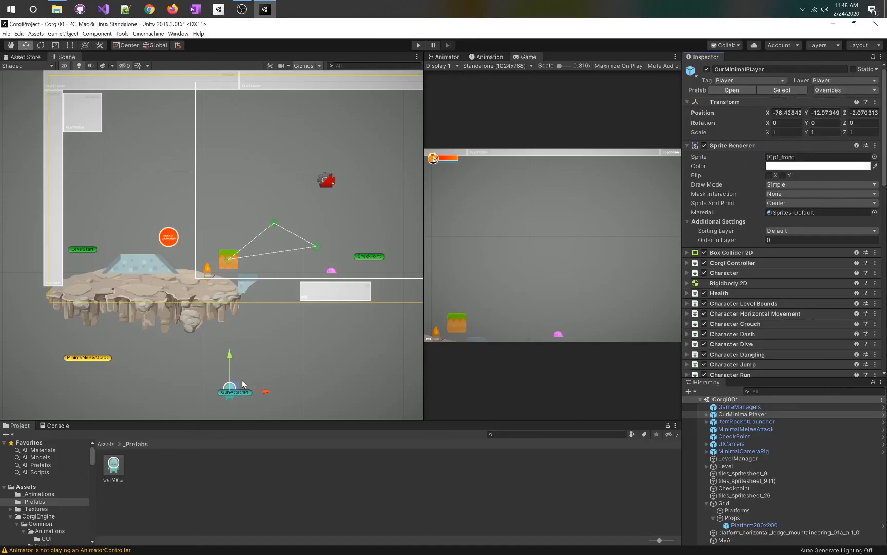
{"action": "left_click", "coordinate": [750, 414]}
{"action": "right_click", "coordinate": [749, 416]}
{"action": "left_click", "coordinate": [770, 260]}
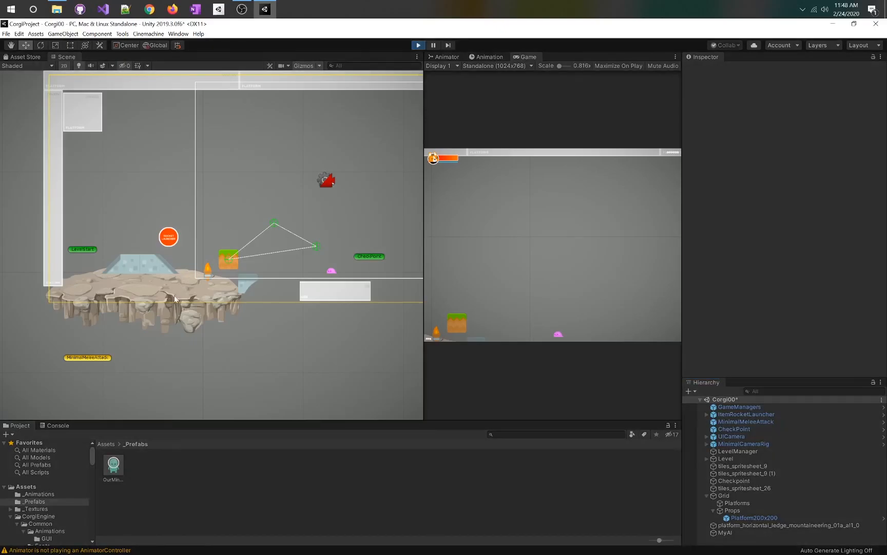
Step: Play-test the rocket launcher pickup by jumping the player into it and firing rockets from the raised block
{"action": "key", "text": "space"}
{"action": "key", "text": "d"}
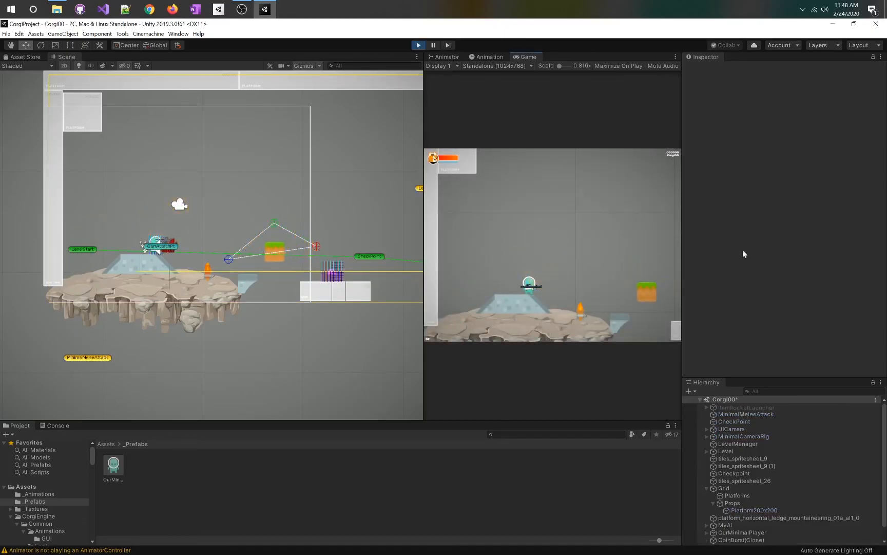
{"action": "key", "text": "e"}
{"action": "key", "text": "d"}
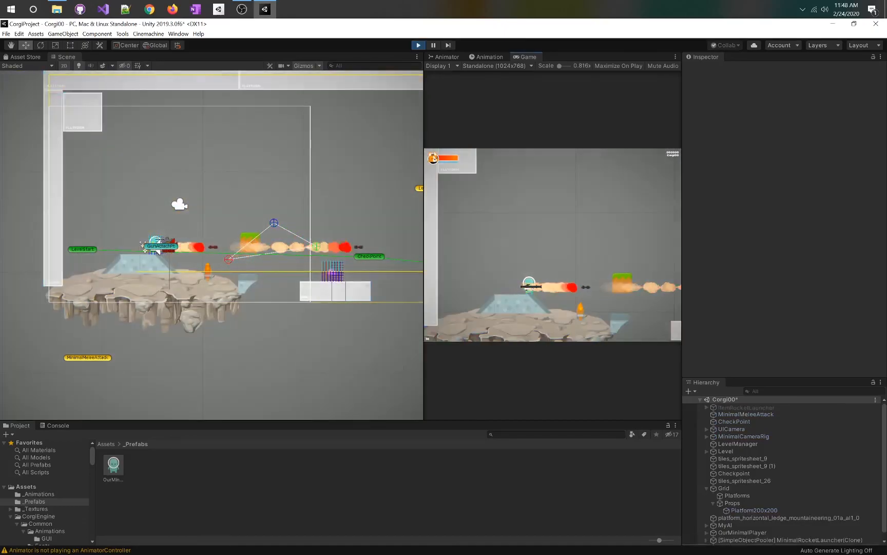
{"action": "key", "text": "e"}
{"action": "key", "text": "space"}
{"action": "key", "text": "a"}
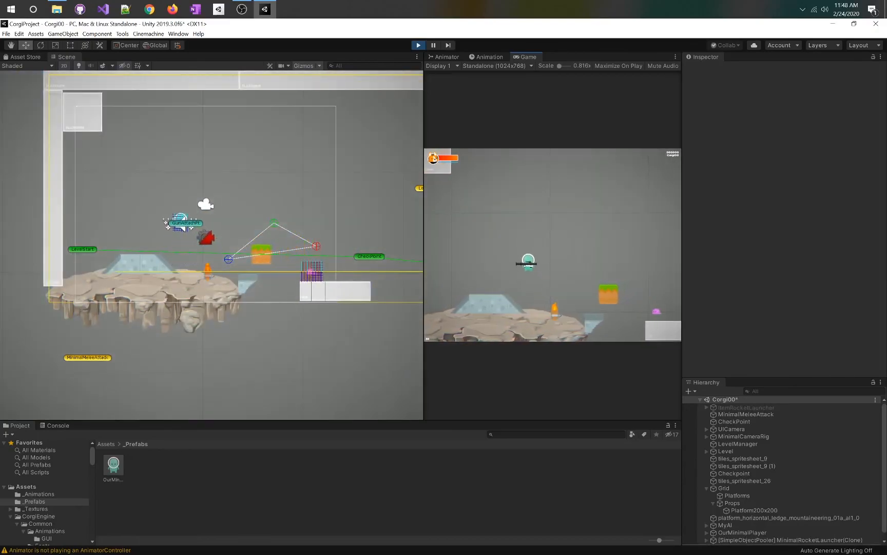
Step: Move the player to the ledge's edge and test firing rockets at the slime and across the gap, jumping between shots
{"action": "key", "text": "space"}
{"action": "key", "text": "d"}
{"action": "key", "text": "a"}
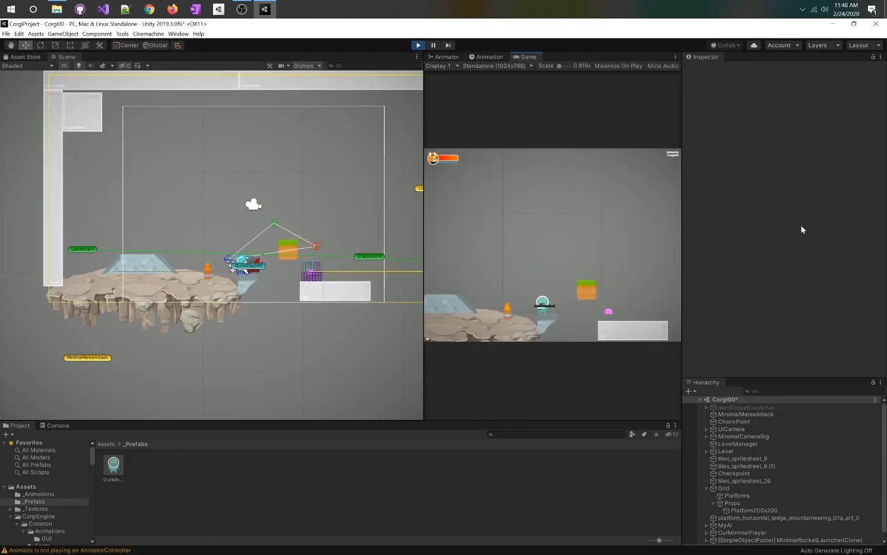
{"action": "key", "text": "e"}
{"action": "key", "text": "a"}
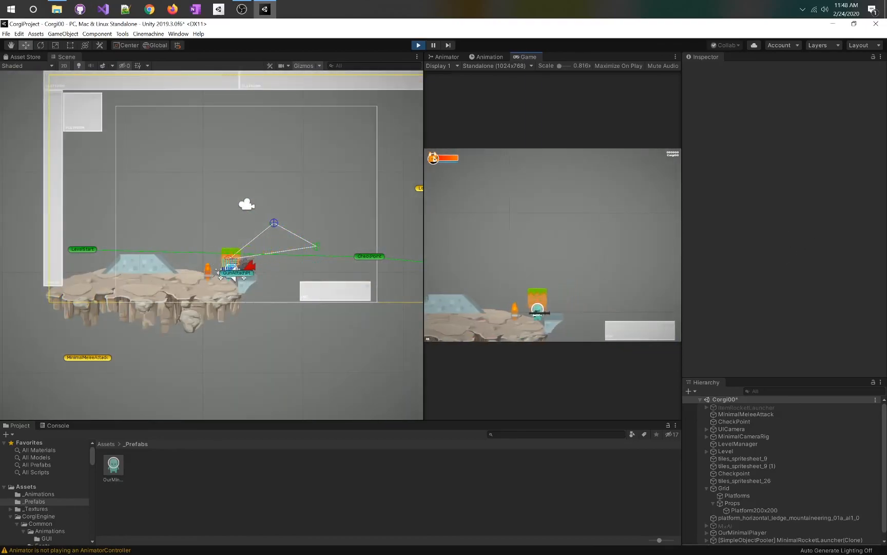
{"action": "key", "text": "space"}
{"action": "key", "text": "d"}
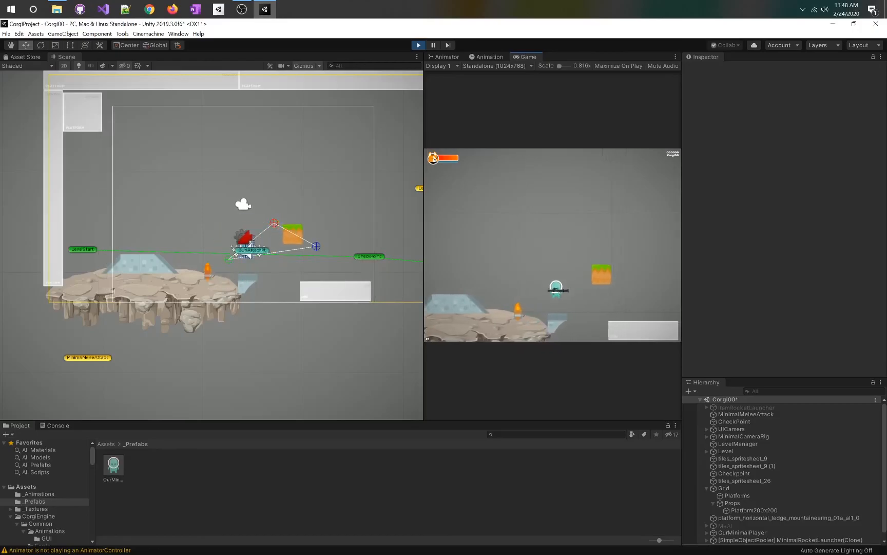
{"action": "key", "text": "e"}
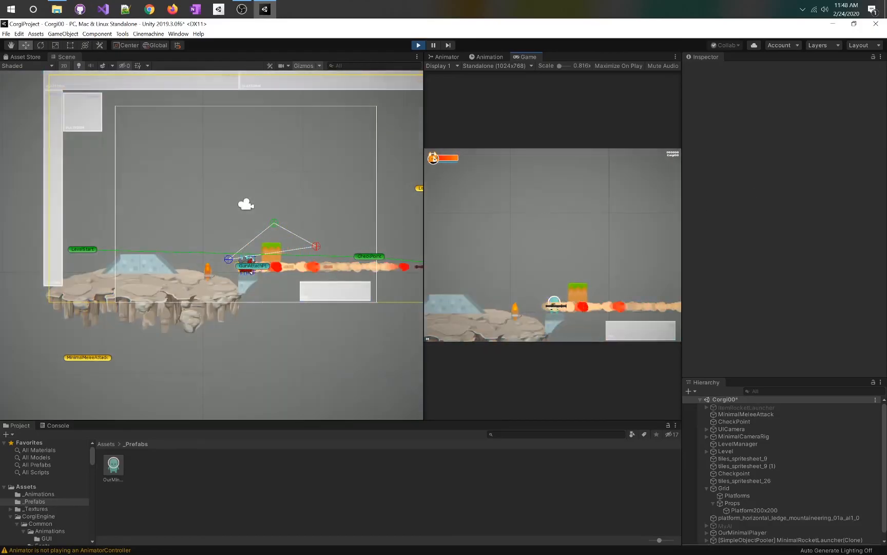
{"action": "key", "text": "d"}
{"action": "key", "text": "d"}
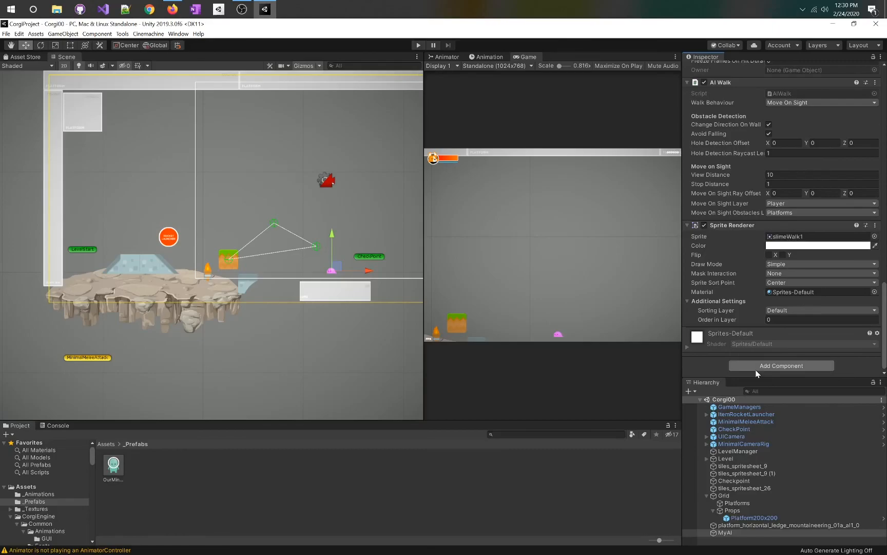
Step: Add an AI Shoot on Sight component to MyAI and set its Target Layer Mask to Player
{"action": "left_click", "coordinate": [756, 368]}
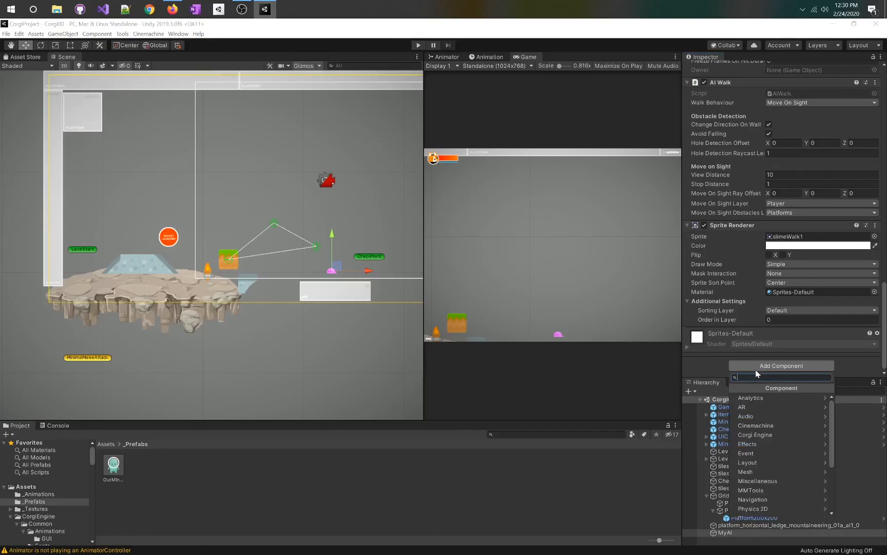
{"action": "type", "text": "ai"}
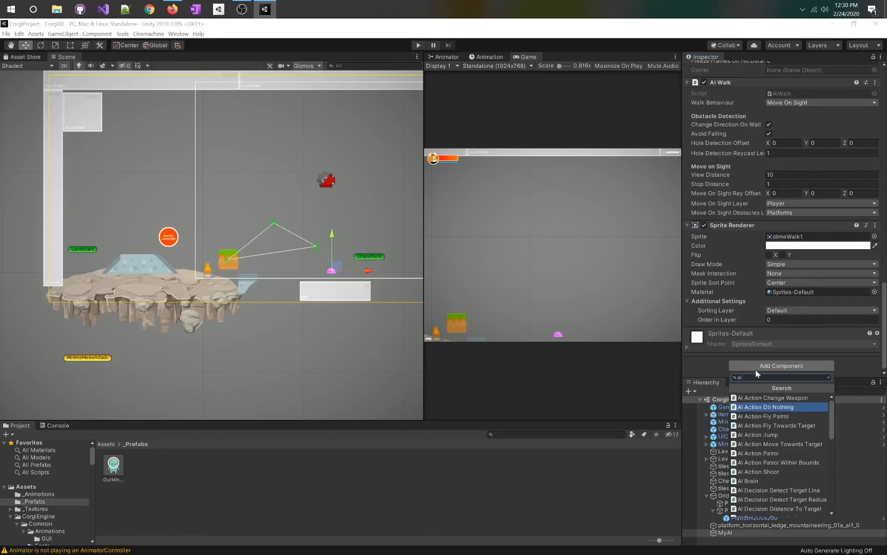
{"action": "type", "text": " shoot"}
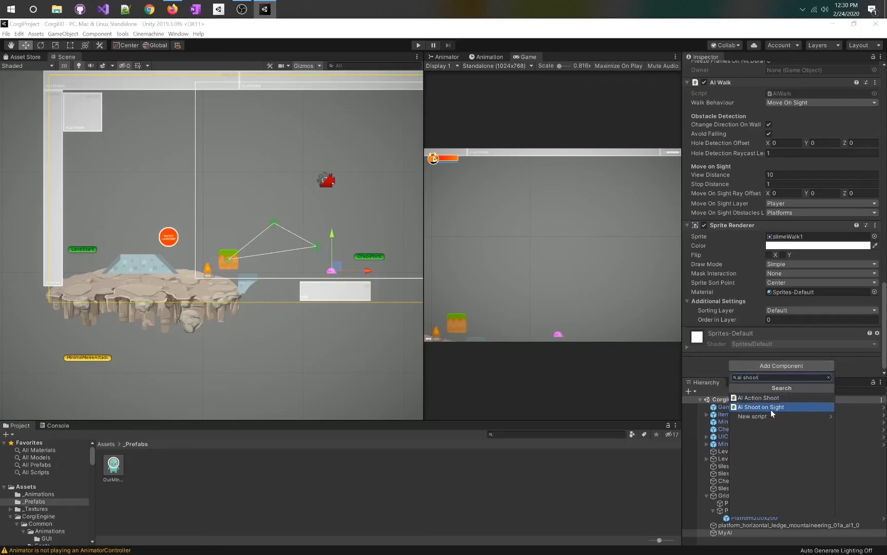
{"action": "left_click", "coordinate": [771, 408]}
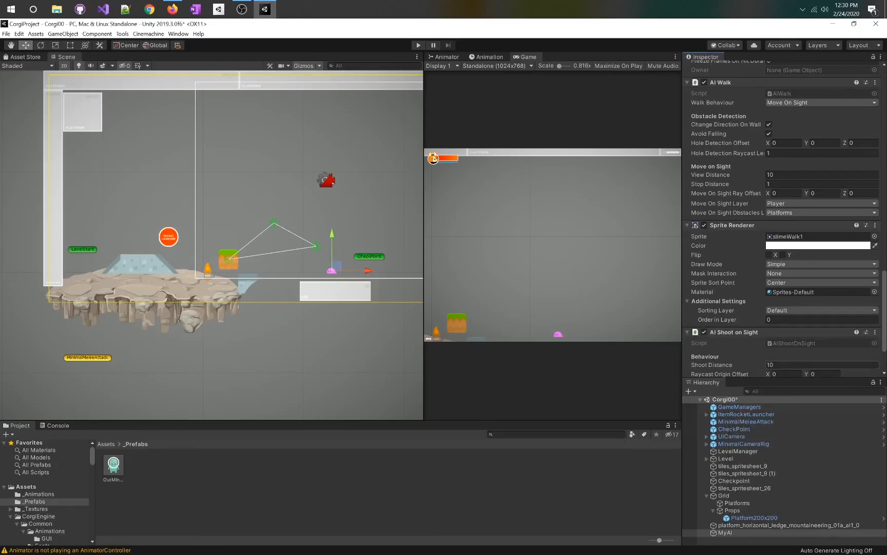
{"action": "scroll", "coordinate": [725, 342], "scroll_direction": "down", "scroll_amount": 3}
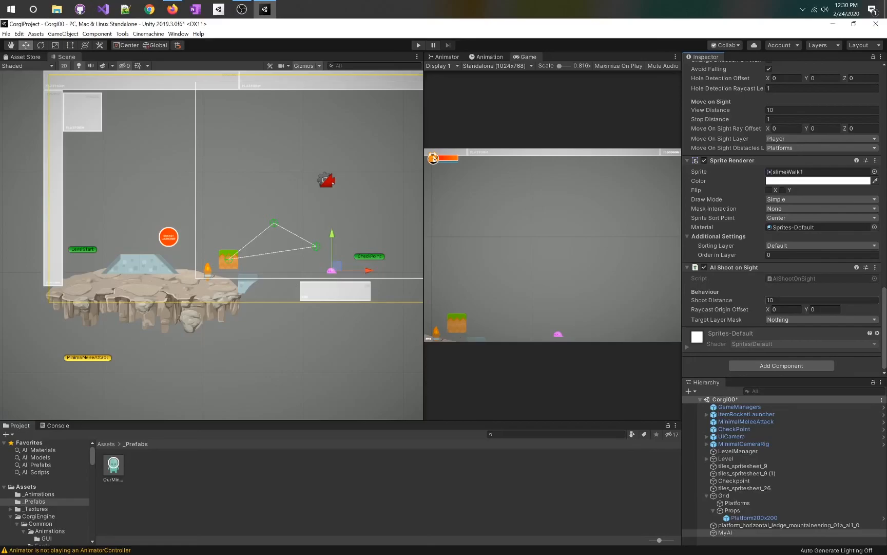
{"action": "left_click", "coordinate": [794, 320]}
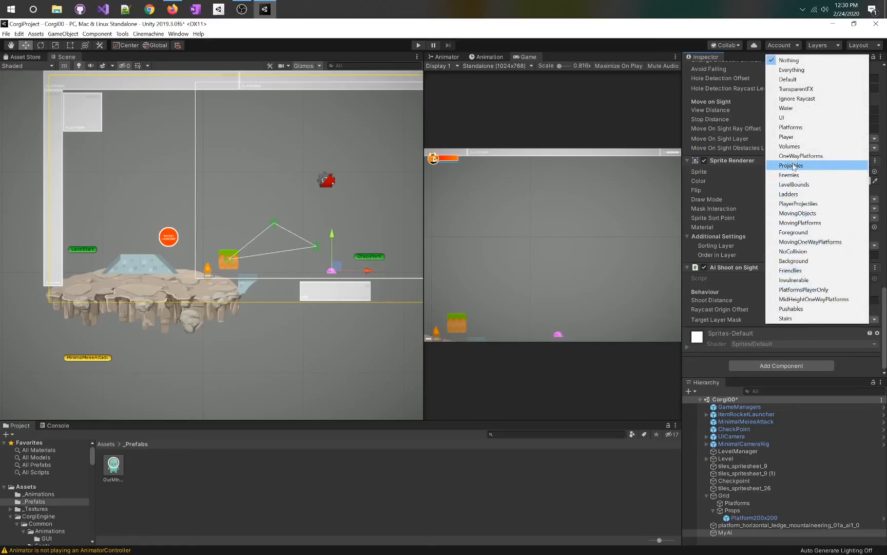
{"action": "left_click", "coordinate": [788, 137]}
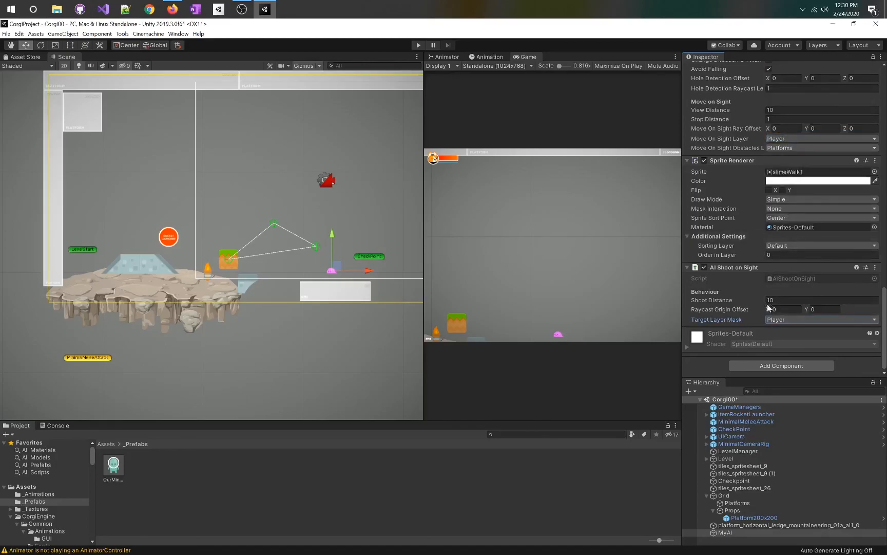
Step: Disable Can Pickup Weapons in MyAI's Character Handle Weapon component
{"action": "scroll", "coordinate": [708, 298], "scroll_direction": "up", "scroll_amount": 10}
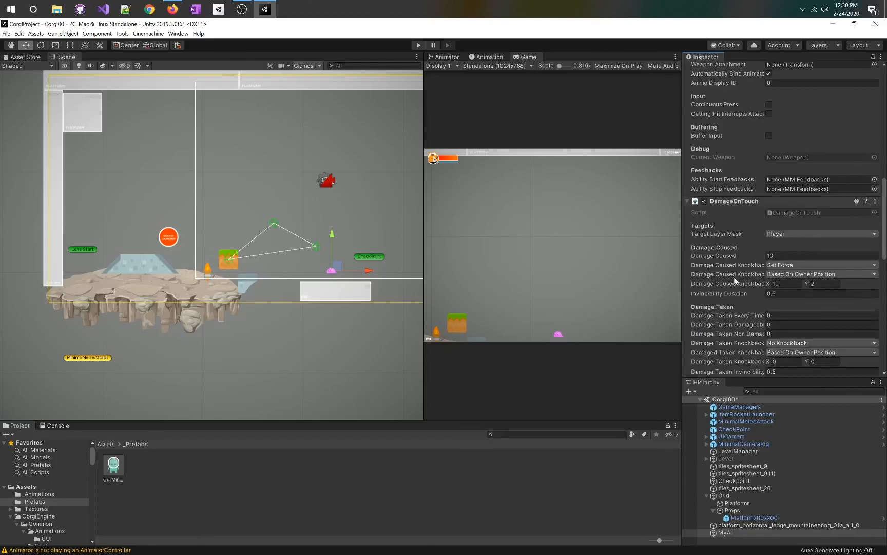
{"action": "scroll", "coordinate": [718, 280], "scroll_direction": "up", "scroll_amount": 6}
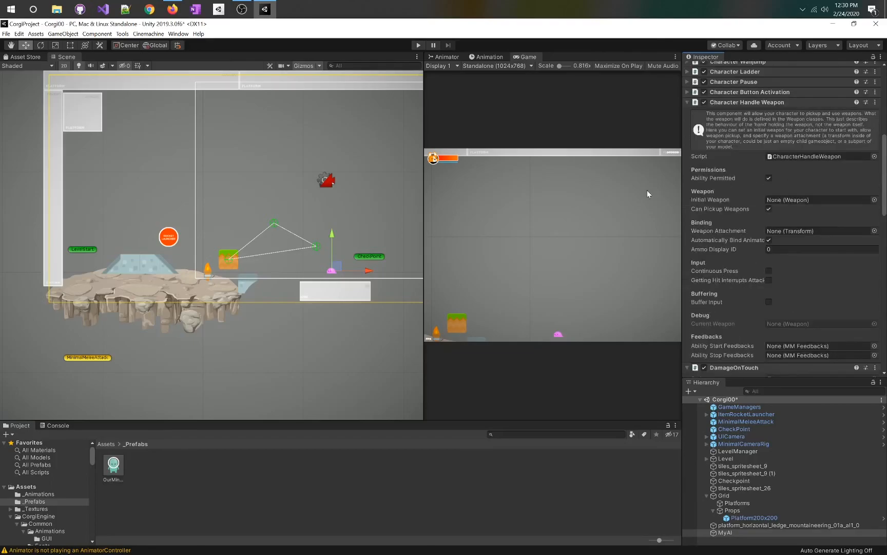
{"action": "left_click", "coordinate": [769, 208]}
Step: Search the project assets for "rocket" and filter the results to prefabs only
{"action": "left_click", "coordinate": [553, 434]}
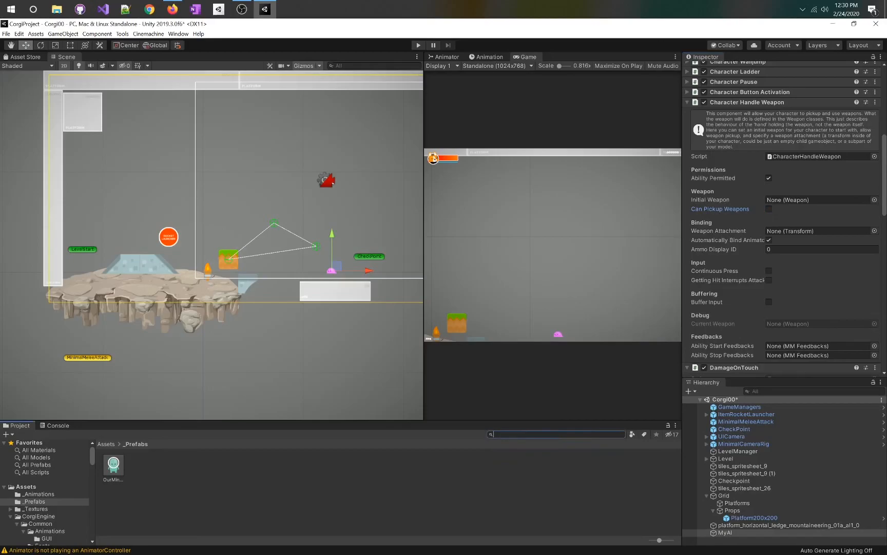
{"action": "type", "text": "rocket"}
{"action": "left_click", "coordinate": [402, 465]}
{"action": "left_click", "coordinate": [632, 434]}
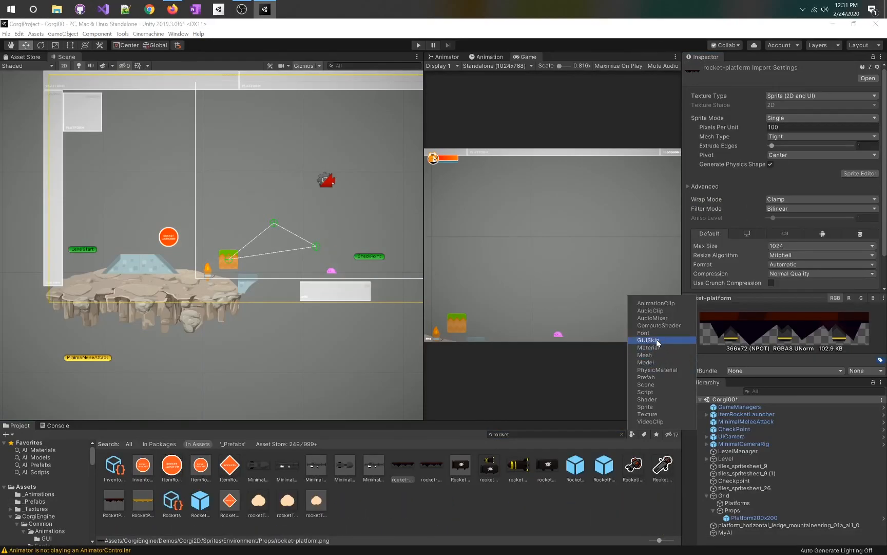
{"action": "left_click", "coordinate": [646, 377]}
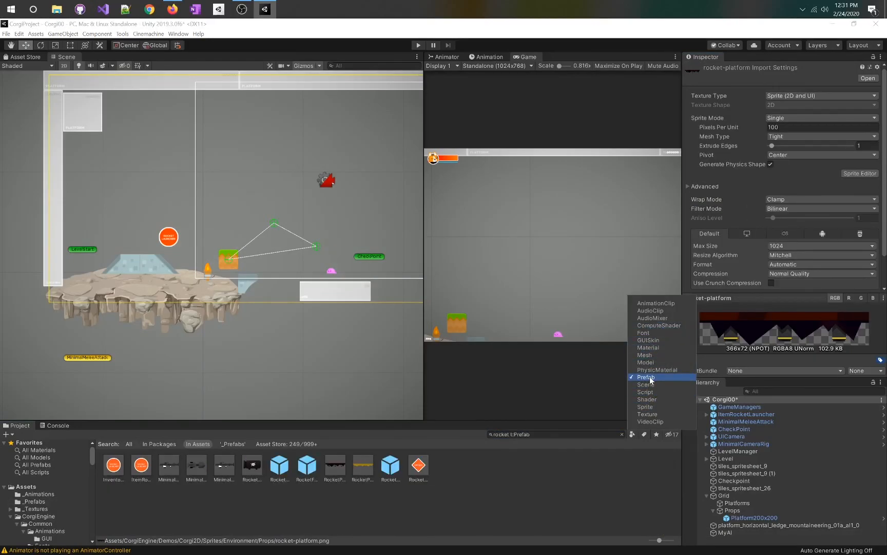
{"action": "left_click", "coordinate": [325, 515]}
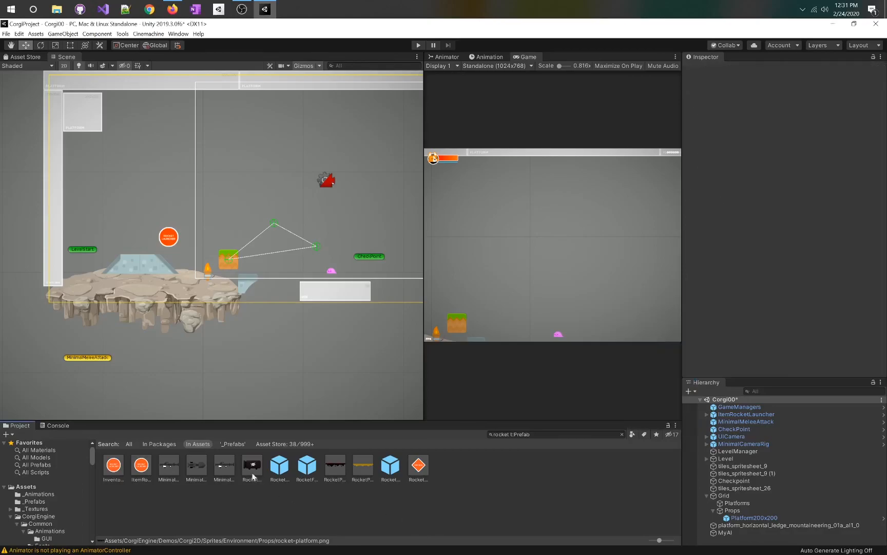
Step: Inspect the RocketCannon, MinimalRocketLauncherWithAmmo, MinimalRocketLauncherRocket and MinimalRocketLauncher prefabs to find a suitable weapon for the enemy
{"action": "left_click", "coordinate": [247, 472]}
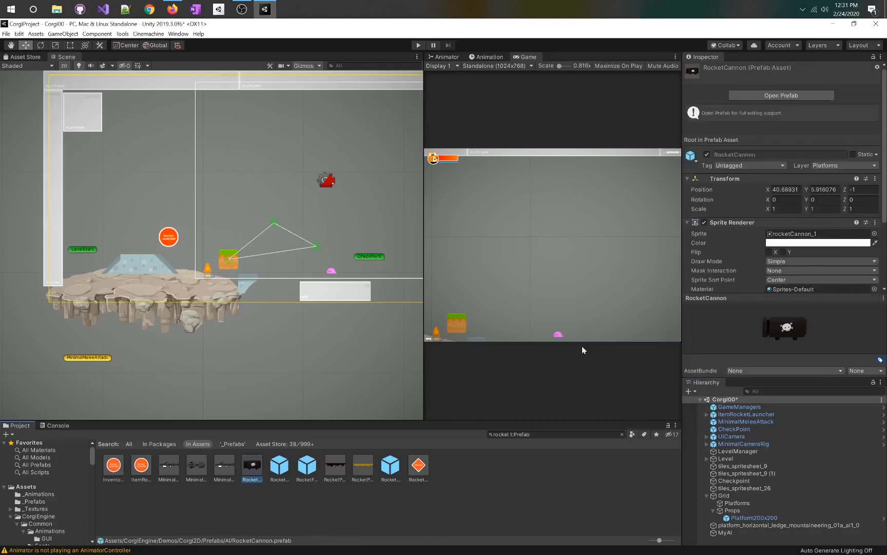
{"action": "scroll", "coordinate": [749, 236], "scroll_direction": "down", "scroll_amount": 3}
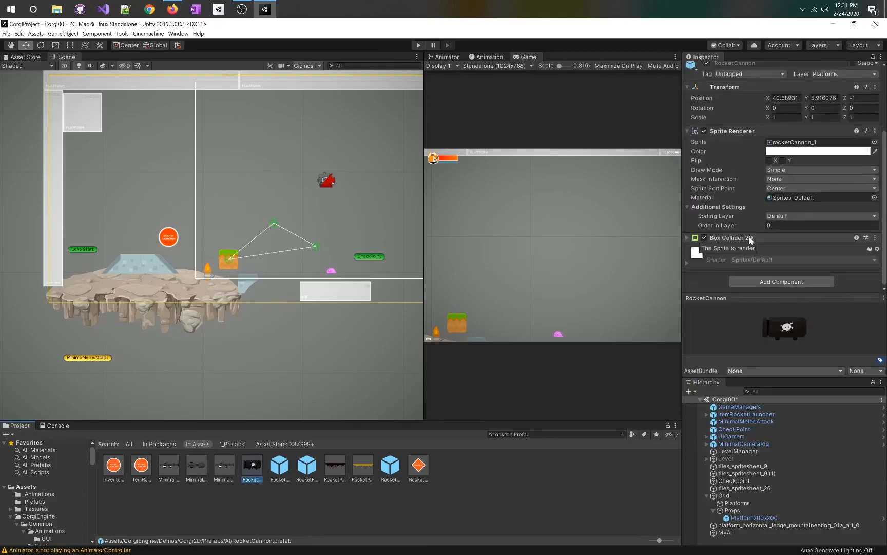
{"action": "left_click", "coordinate": [228, 466]}
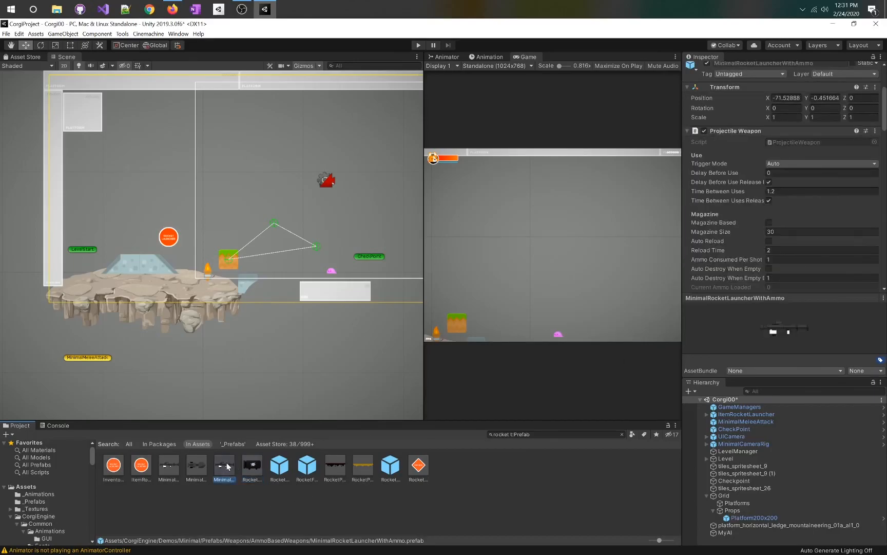
{"action": "left_click", "coordinate": [192, 466]}
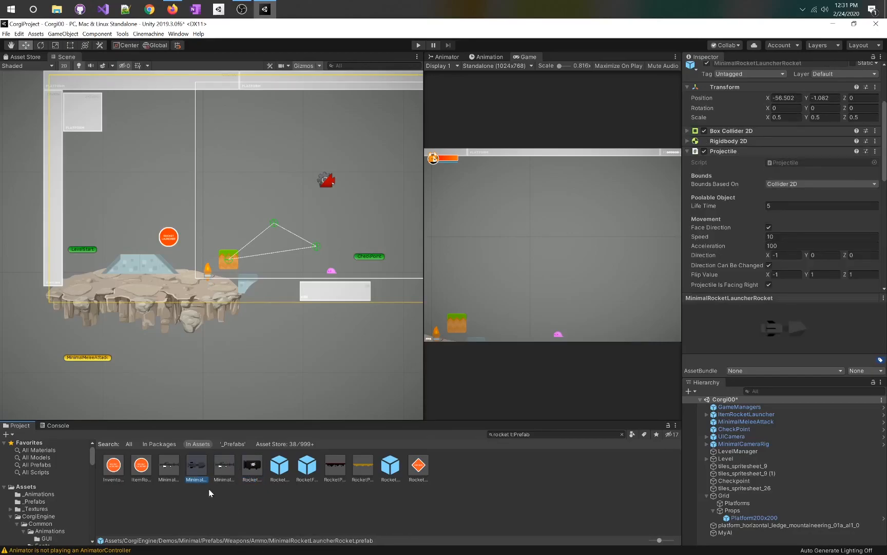
{"action": "left_click", "coordinate": [167, 468]}
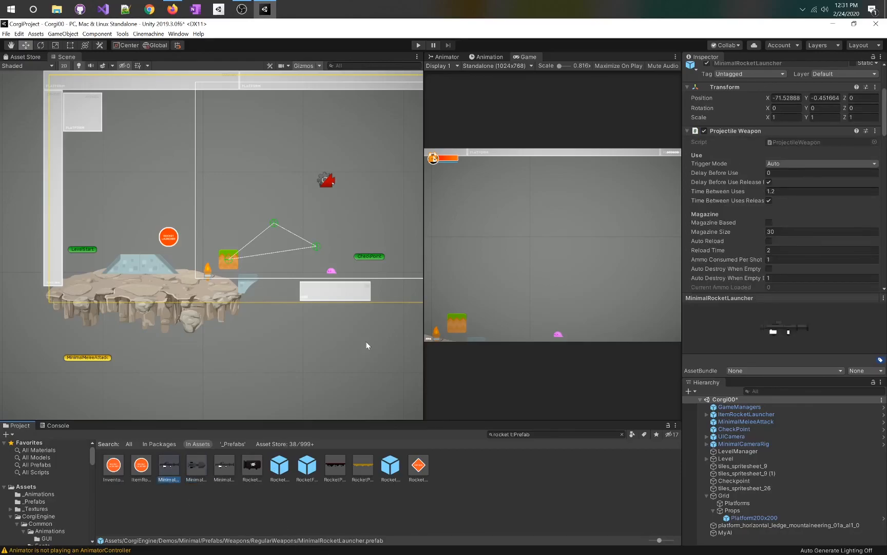
Step: Assign the MinimalRocketLauncher prefab as MyAI's Initial Weapon in Character Handle Weapon and run the game
{"action": "left_click", "coordinate": [331, 272]}
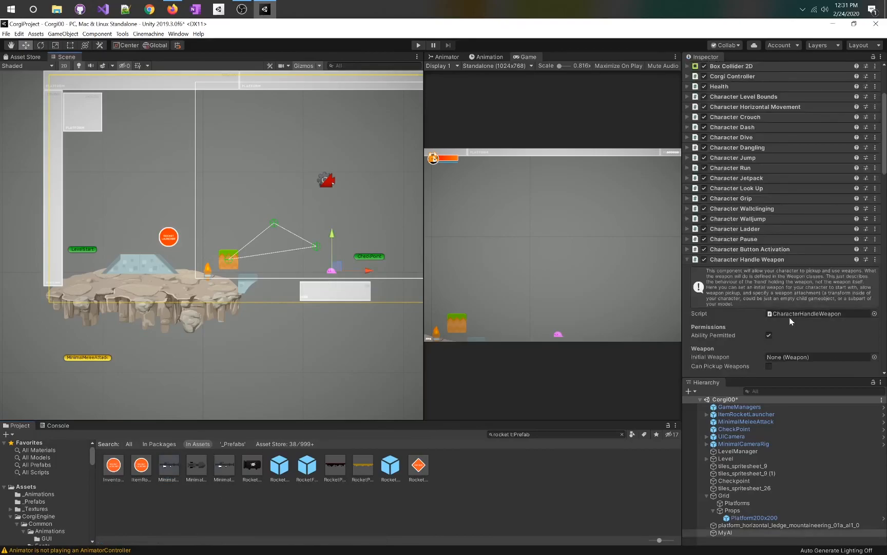
{"action": "left_click_drag", "start_coordinate": [165, 472], "coordinate": [816, 328]}
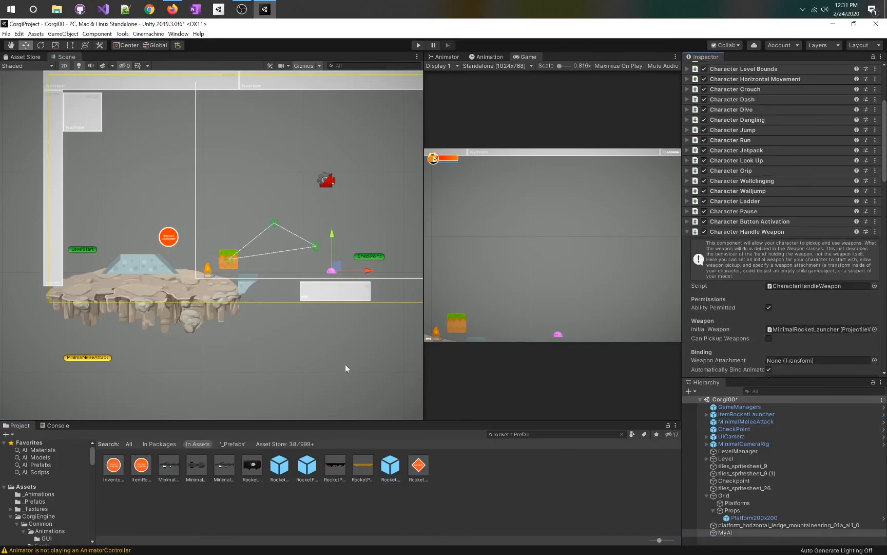
{"action": "scroll", "coordinate": [737, 304], "scroll_direction": "down", "scroll_amount": 5}
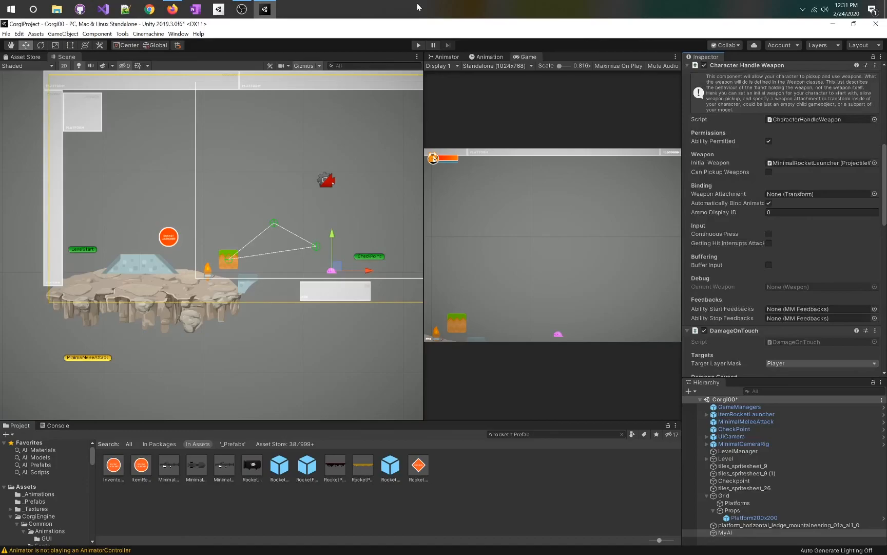
{"action": "left_click", "coordinate": [416, 46]}
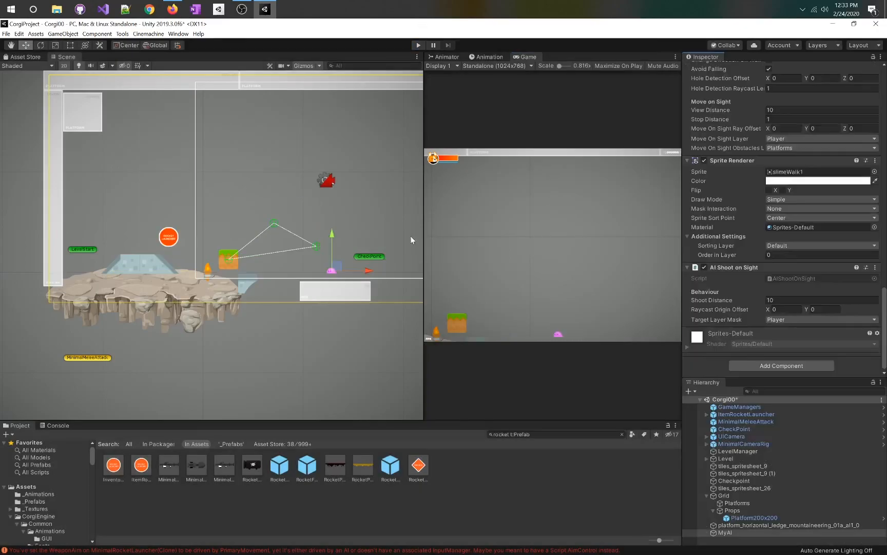
Step: Search MyAI's available components for "ai" and examine the AI actions, AI decisions and other AI scripts on offer
{"action": "left_click", "coordinate": [777, 366]}
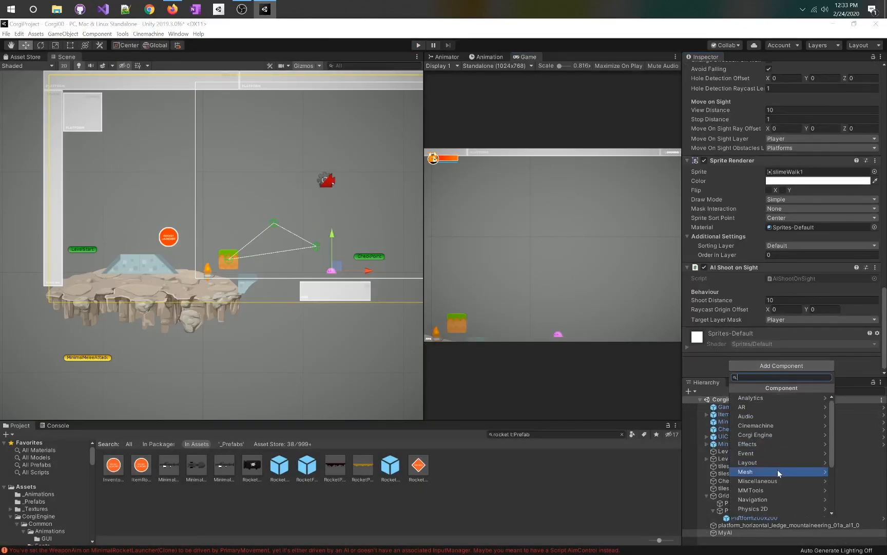
{"action": "scroll", "coordinate": [777, 470], "scroll_direction": "down", "scroll_amount": 3}
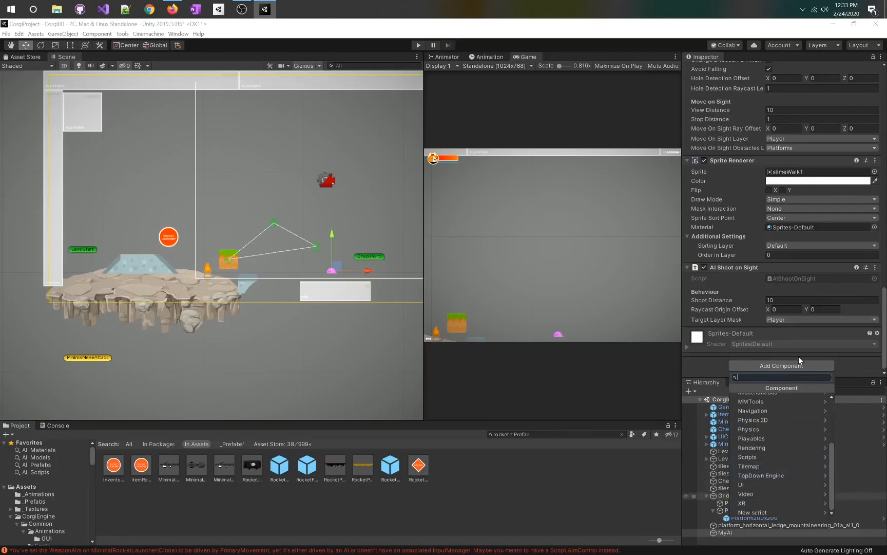
{"action": "type", "text": "ai"}
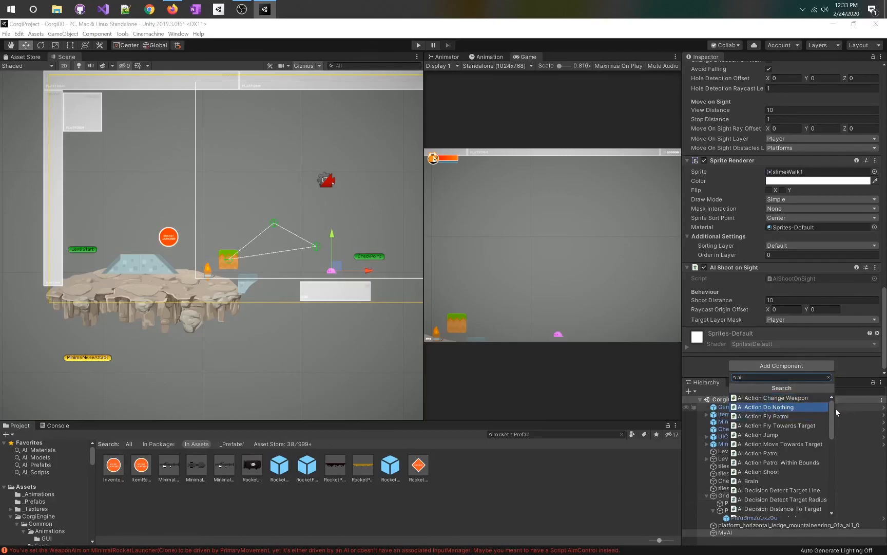
{"action": "left_click_drag", "start_coordinate": [833, 415], "coordinate": [833, 420]}
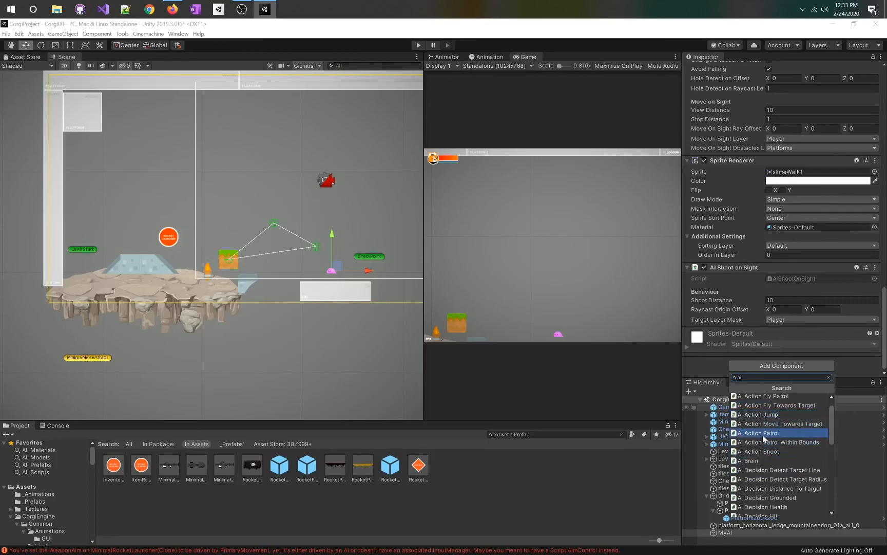
{"action": "scroll", "coordinate": [830, 428], "scroll_direction": "down", "scroll_amount": 1}
{"action": "left_click_drag", "start_coordinate": [830, 427], "coordinate": [830, 439]}
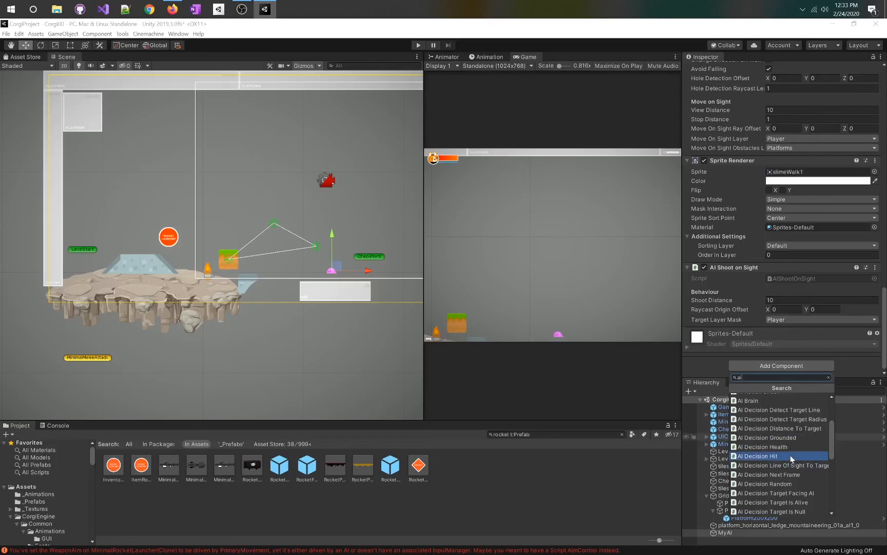
{"action": "left_click", "coordinate": [836, 436]}
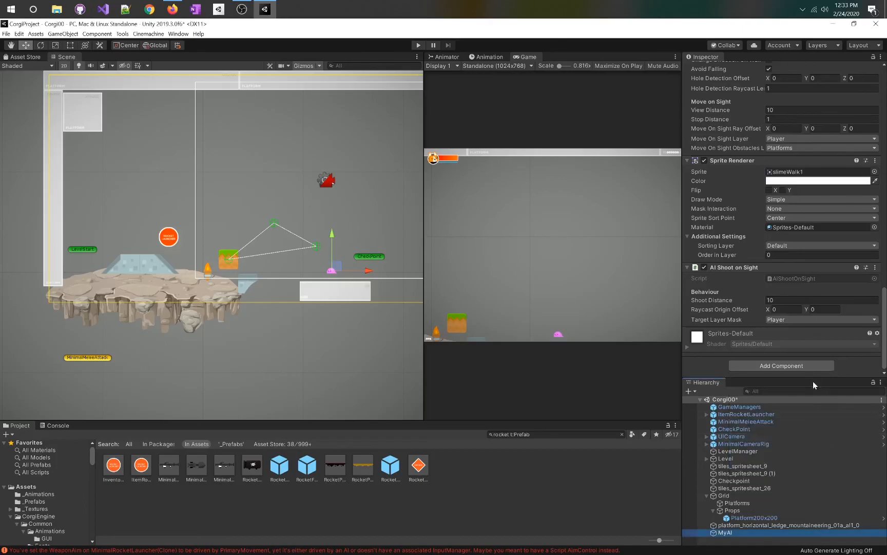
{"action": "left_click", "coordinate": [793, 365]}
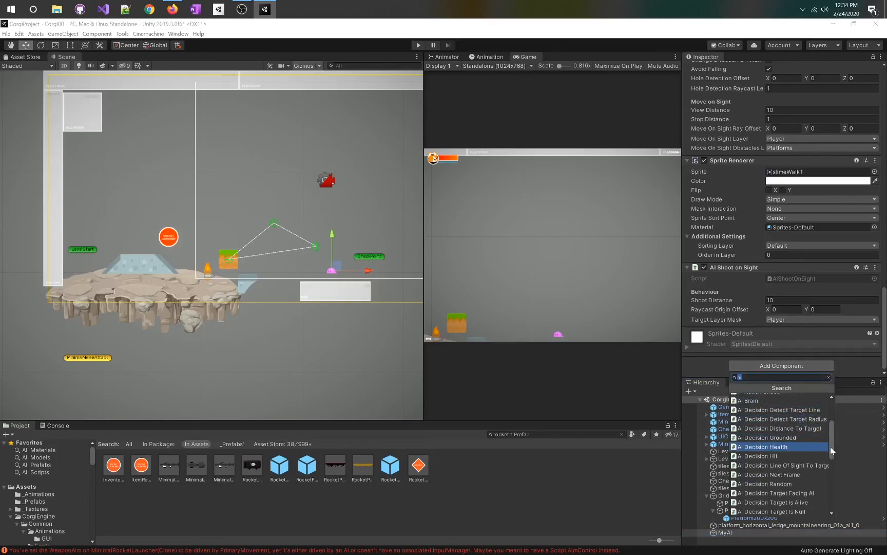
{"action": "left_click_drag", "start_coordinate": [834, 446], "coordinate": [838, 463]}
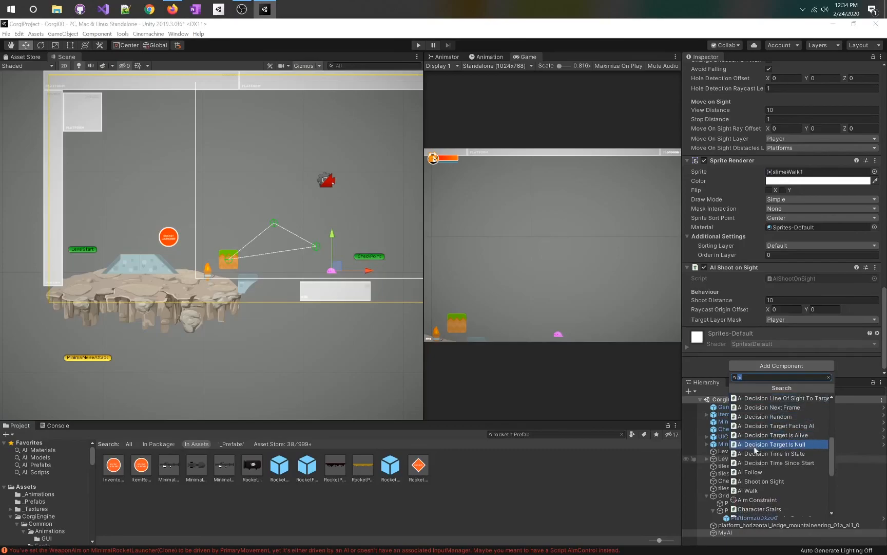
{"action": "left_click_drag", "start_coordinate": [834, 451], "coordinate": [834, 454]}
{"action": "scroll", "coordinate": [834, 455], "scroll_direction": "down", "scroll_amount": 2}
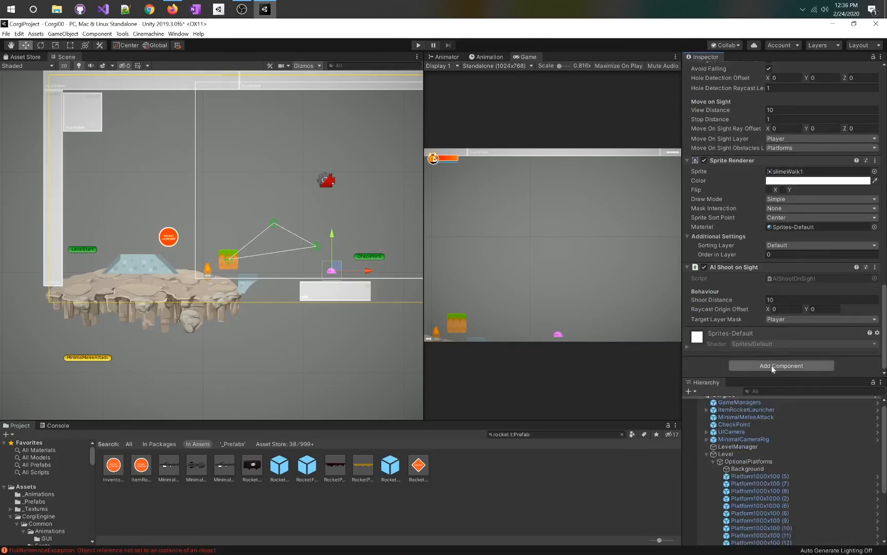
Step: Add an AI Brain component to the MyAI enemy
{"action": "left_click", "coordinate": [773, 366]}
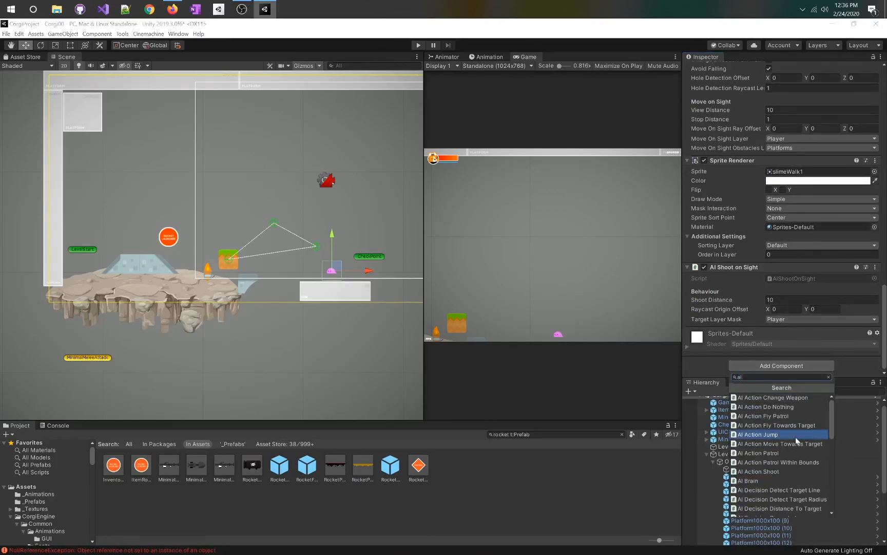
{"action": "scroll", "coordinate": [795, 441], "scroll_direction": "down", "scroll_amount": 1}
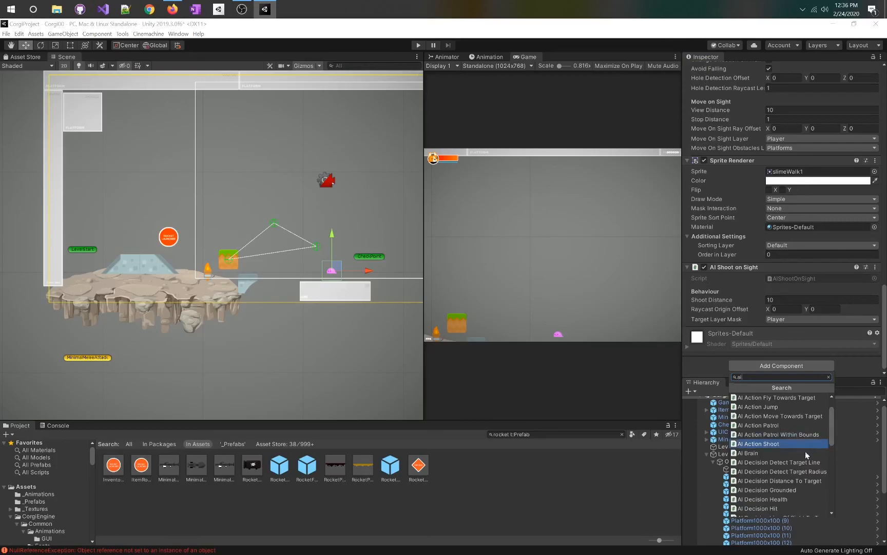
{"action": "left_click", "coordinate": [774, 453]}
Step: Add one state to the AI Brain's States list and expand it to show its Actions and Transitions
{"action": "scroll", "coordinate": [800, 250], "scroll_direction": "down", "scroll_amount": 5}
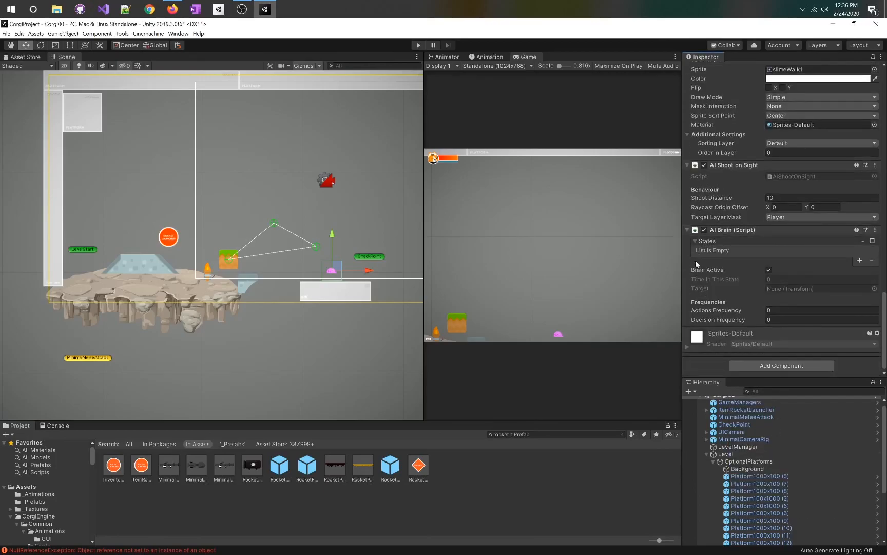
{"action": "left_click", "coordinate": [860, 260]}
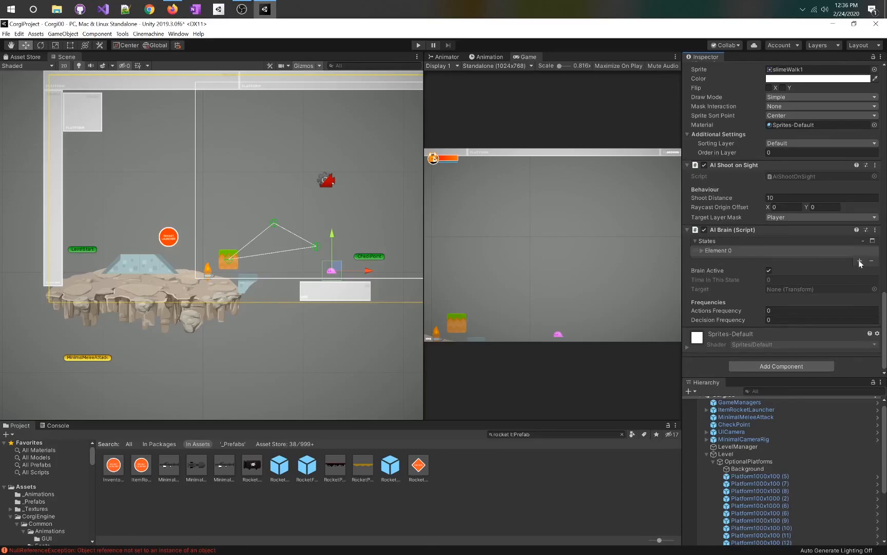
{"action": "left_click", "coordinate": [702, 251]}
{"action": "left_click", "coordinate": [716, 269]}
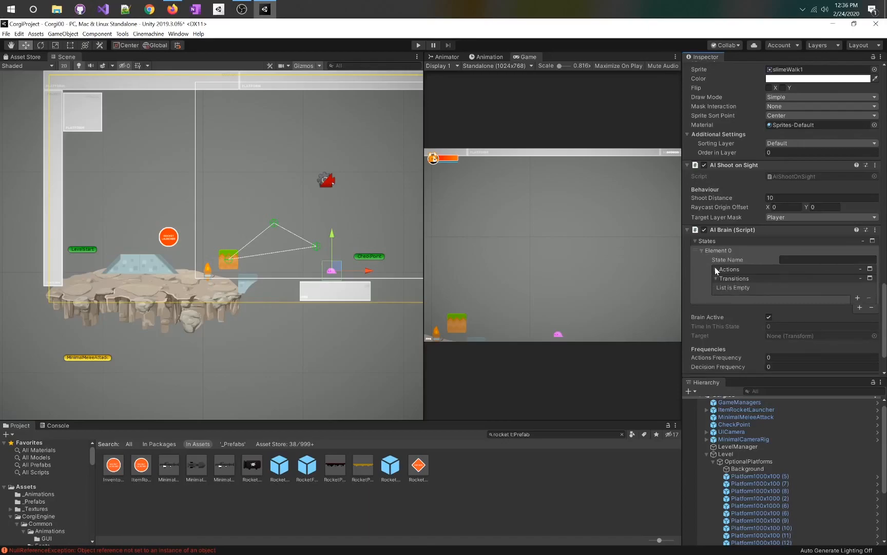
{"action": "left_click", "coordinate": [717, 268]}
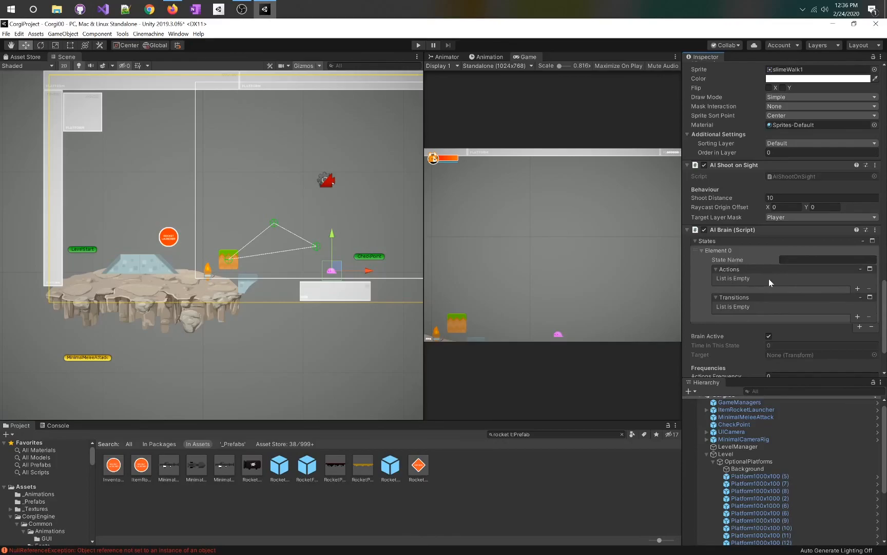
{"action": "scroll", "coordinate": [769, 278], "scroll_direction": "down", "scroll_amount": 3}
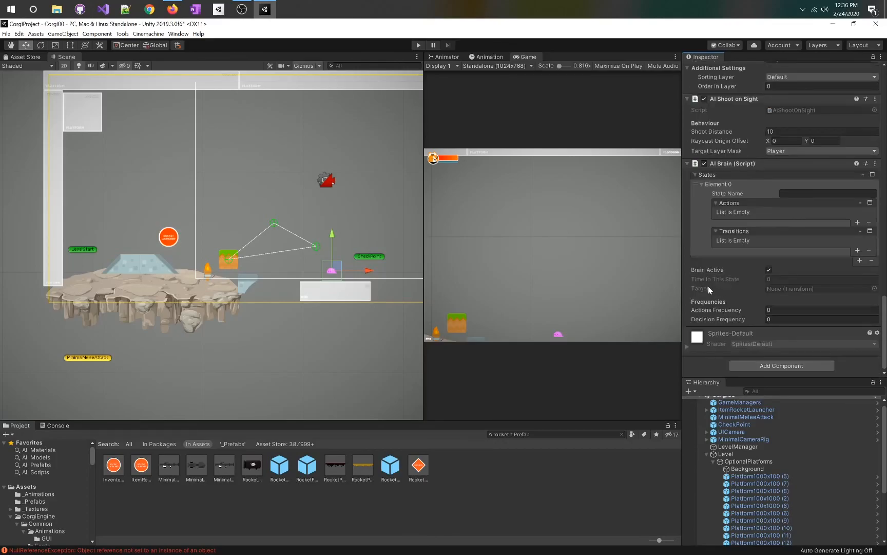